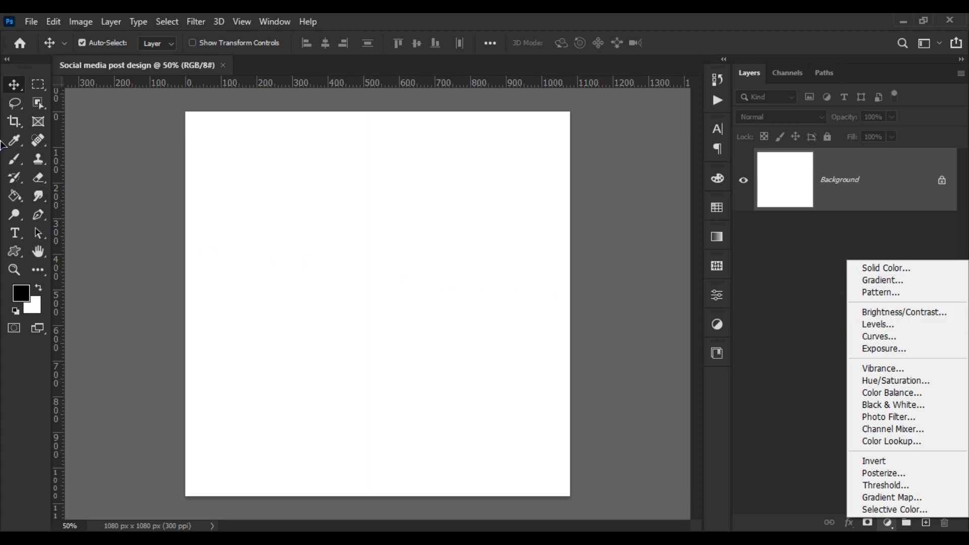
# Draw a rectangle of about 1104 × 1110 px that covers the whole canvas
pyautogui.press('Escape')
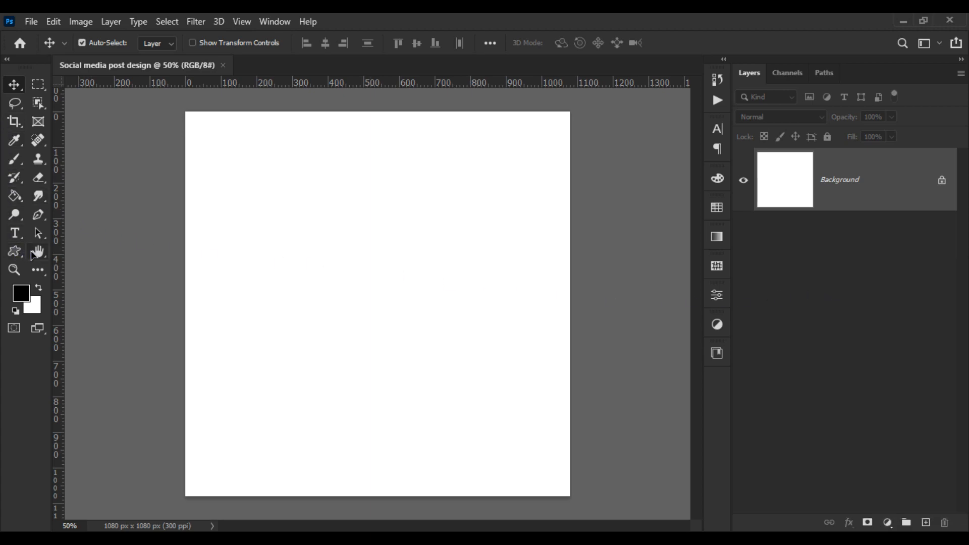
pyautogui.moveTo(17, 255); pyautogui.dragTo(65, 251)
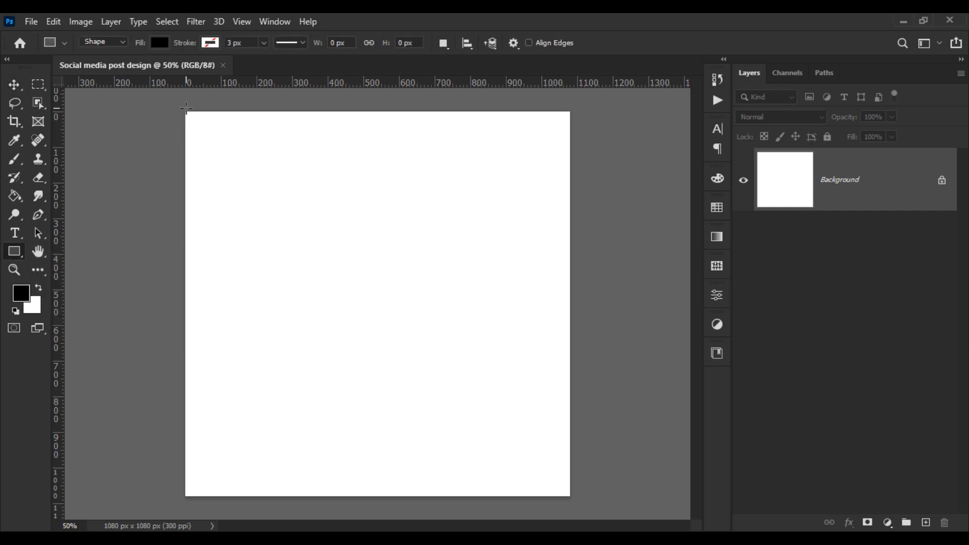
pyautogui.moveTo(187, 115); pyautogui.dragTo(573, 499)
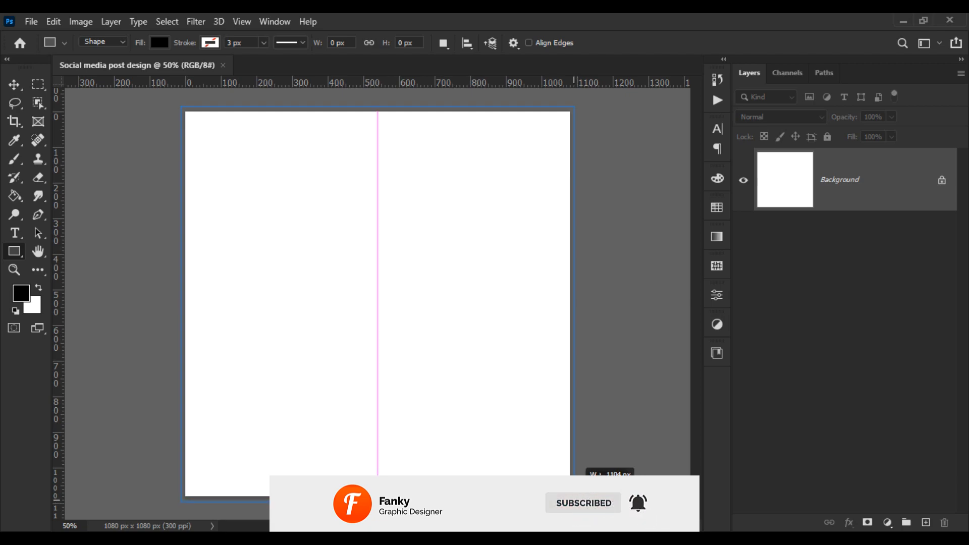
pyautogui.moveTo(574, 500); pyautogui.dragTo(574, 500)
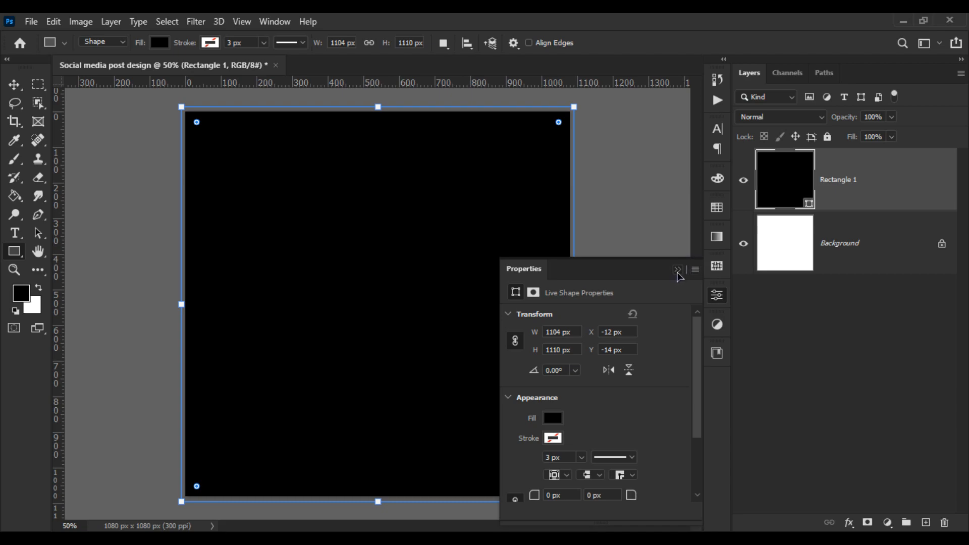
pyautogui.click(677, 269)
# Change the rectangle's fill to a gradient, using the preset that runs from bright pink to dark maroon
pyautogui.click(158, 43)
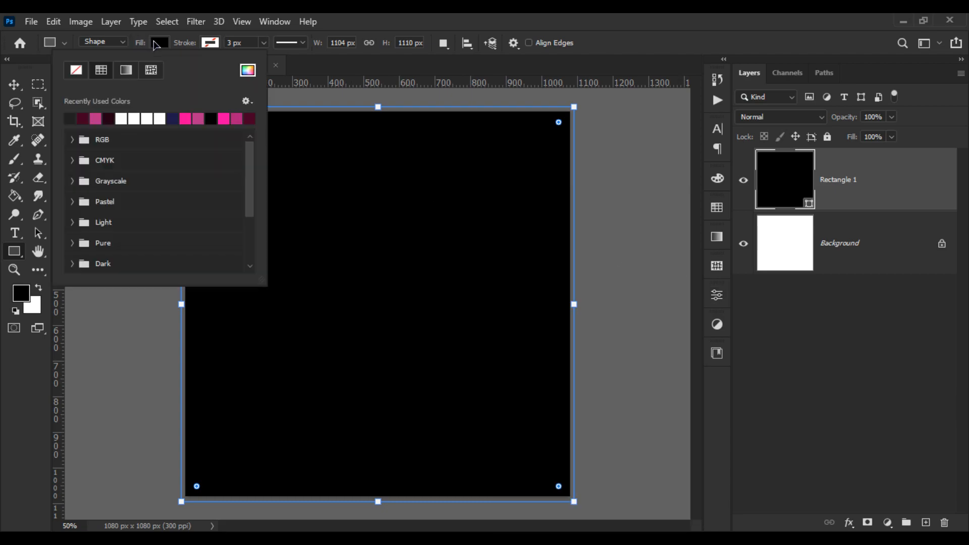
pyautogui.click(127, 73)
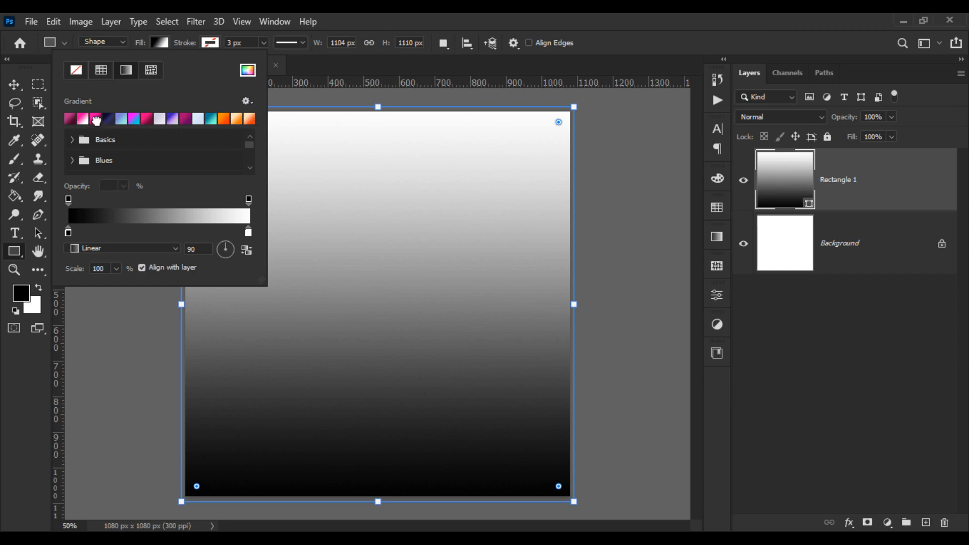
pyautogui.click(96, 121)
pyautogui.click(357, 25)
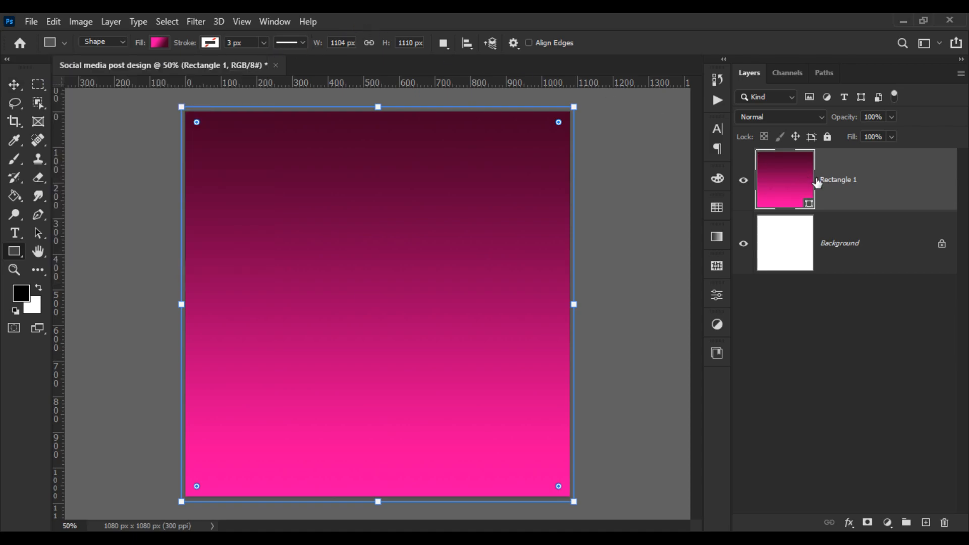
# Browse the gradient presets and apply the muted magenta to dark maroon preset, placed after the 50_free_gradients group, to the rectangle's gradient fill
pyautogui.doubleClick(794, 182)
pyautogui.click(626, 116)
pyautogui.scroll(-10, 643, 168)
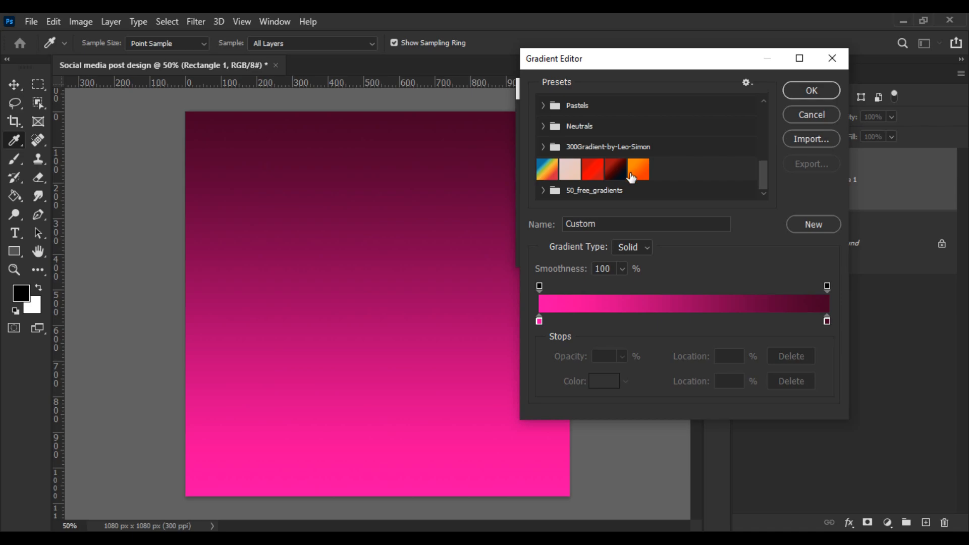
pyautogui.click(543, 190)
pyautogui.moveTo(762, 153); pyautogui.dragTo(766, 198)
pyautogui.click(543, 175)
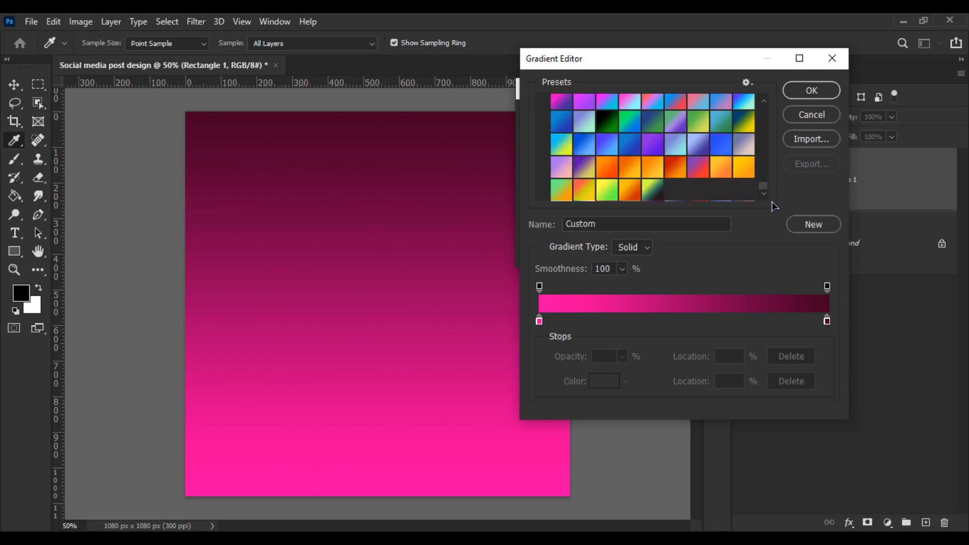
pyautogui.scroll(1, 715, 187)
pyautogui.scroll(-1, 716, 187)
pyautogui.scroll(5, 715, 188)
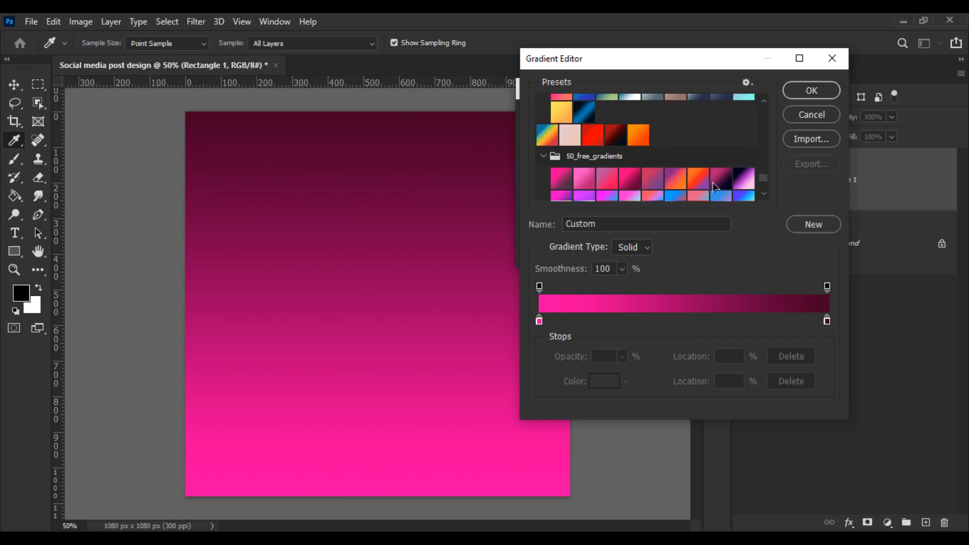
pyautogui.scroll(10, 697, 188)
pyautogui.scroll(10, 698, 188)
pyautogui.scroll(10, 697, 188)
pyautogui.scroll(2, 698, 188)
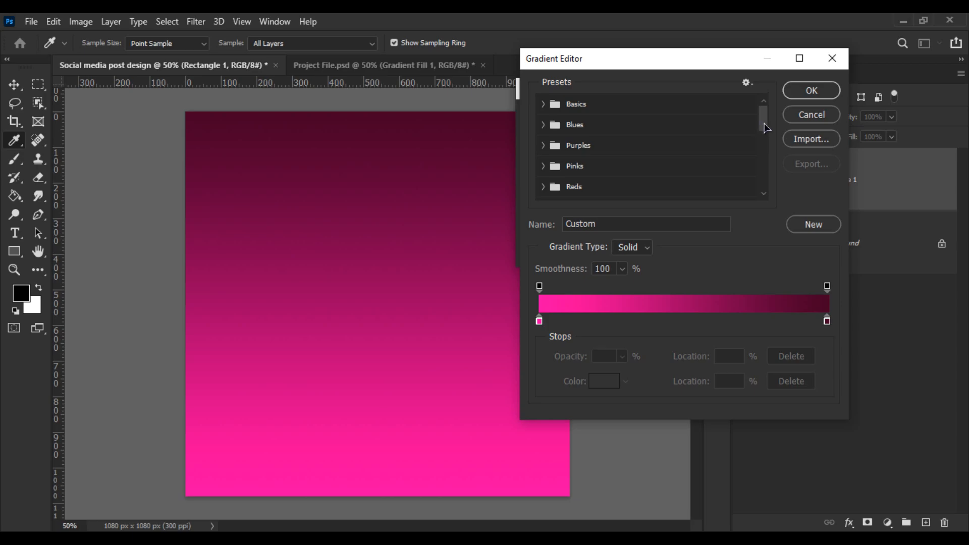
pyautogui.moveTo(762, 127); pyautogui.dragTo(773, 188)
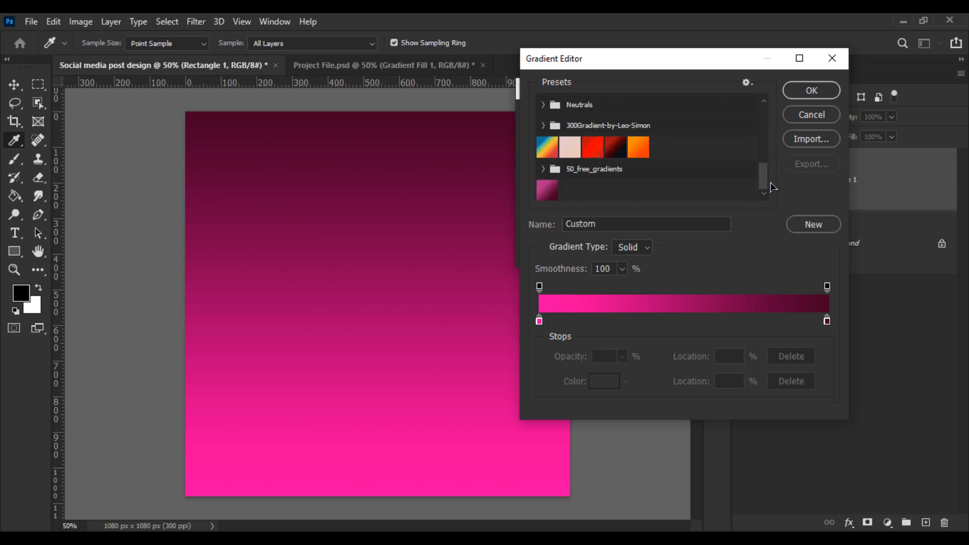
pyautogui.click(550, 194)
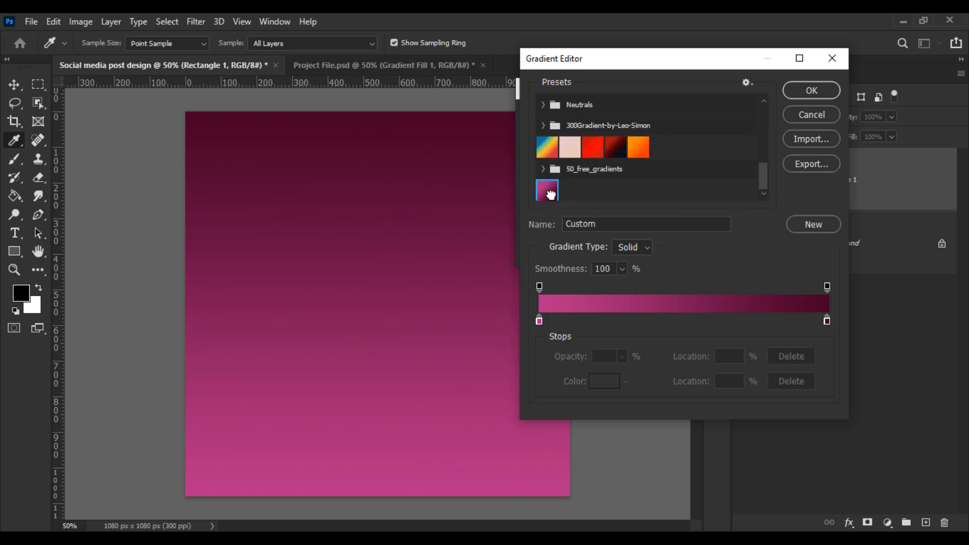
pyautogui.click(813, 92)
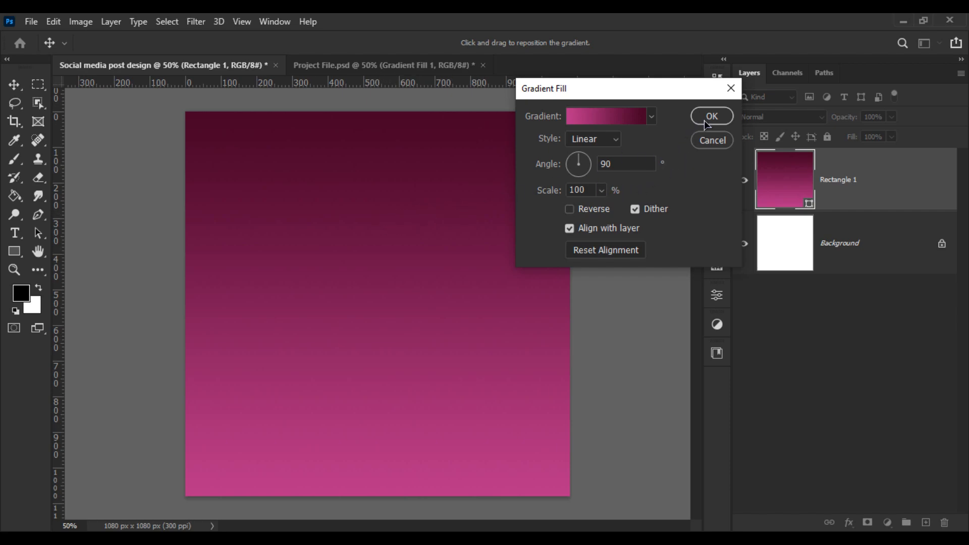
# Set the rectangle's gradient angle to -45° and shift the gradient slightly toward the canvas's upper-left corner
pyautogui.moveTo(580, 169); pyautogui.dragTo(599, 188)
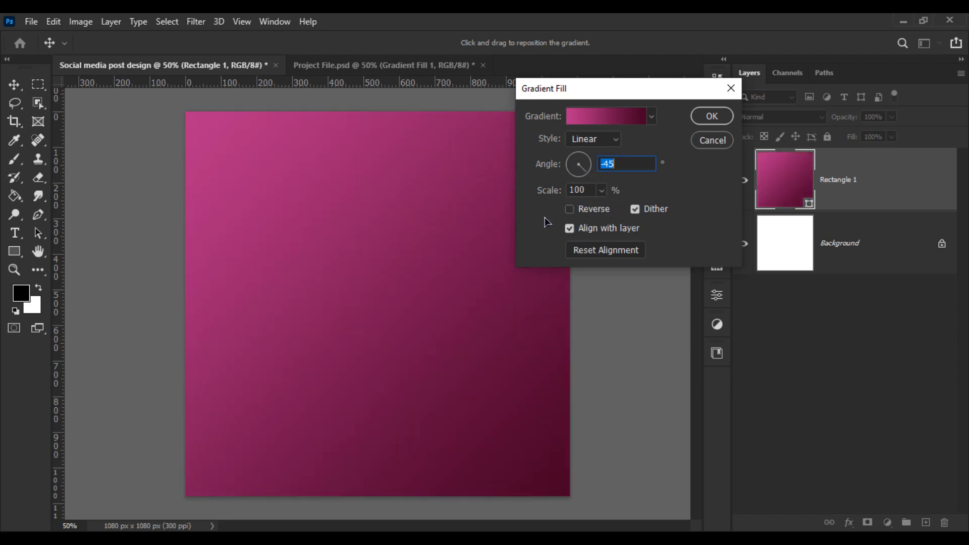
pyautogui.moveTo(424, 294); pyautogui.dragTo(413, 283)
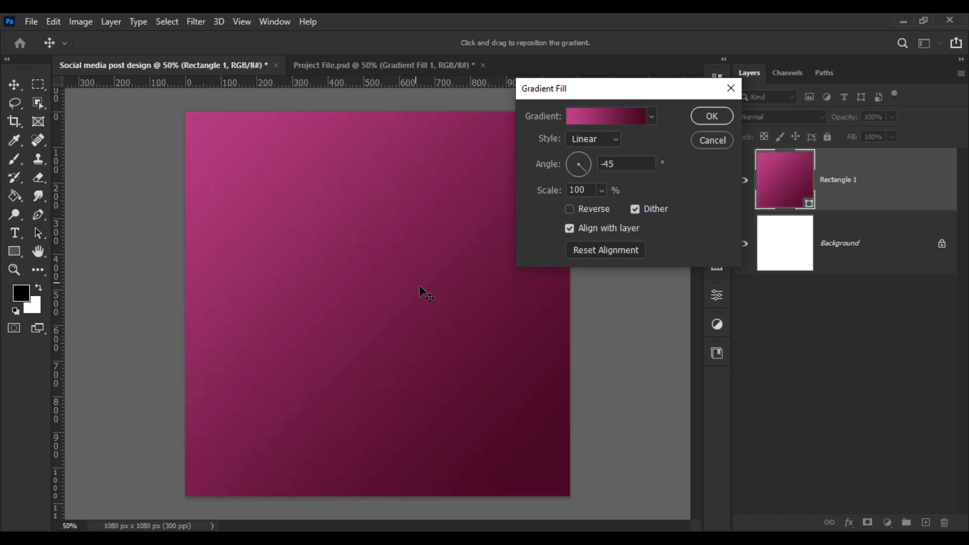
pyautogui.click(709, 118)
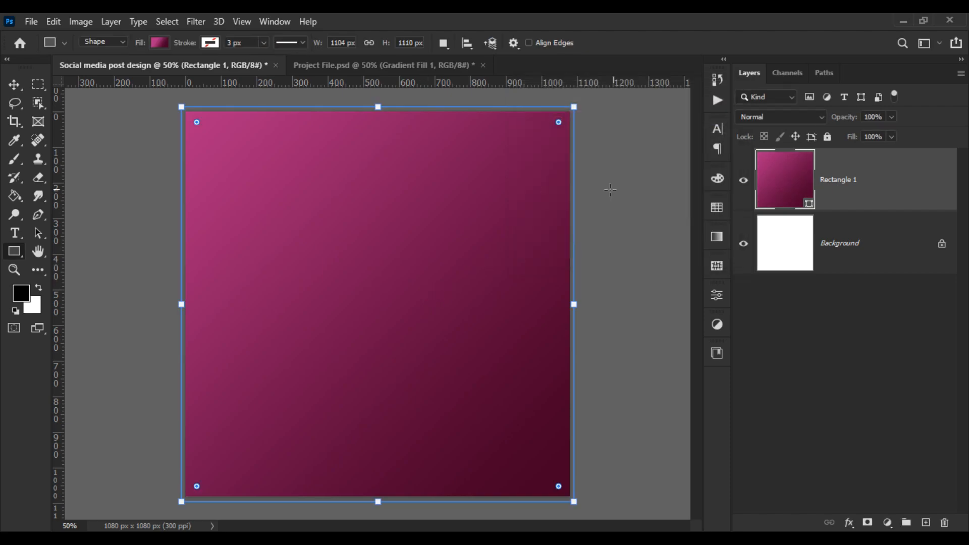
# Switch to the Move tool and deselect the gradient rectangle
pyautogui.click(15, 84)
pyautogui.click(141, 208)
pyautogui.hotkey('ctrl', '-')
pyautogui.hotkey('ctrl', '+')
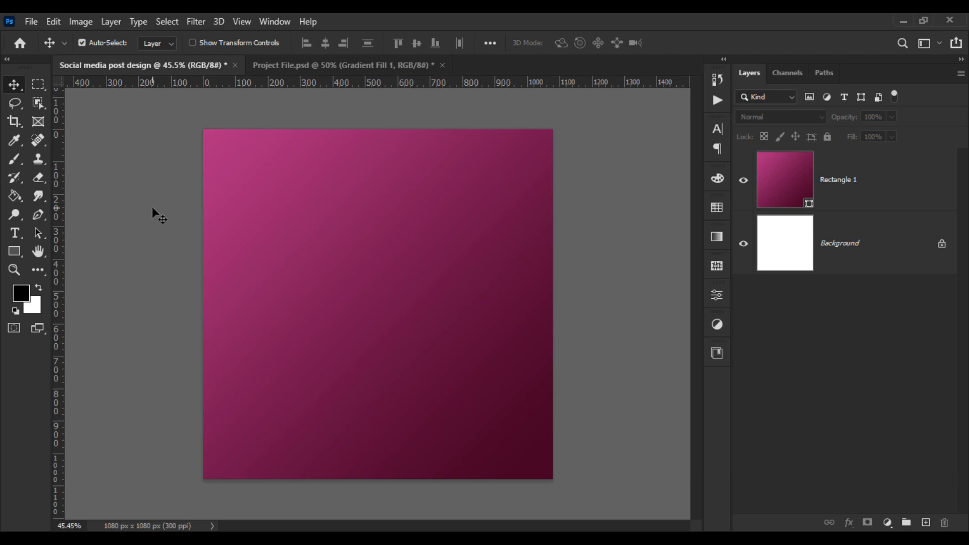
pyautogui.click(152, 208)
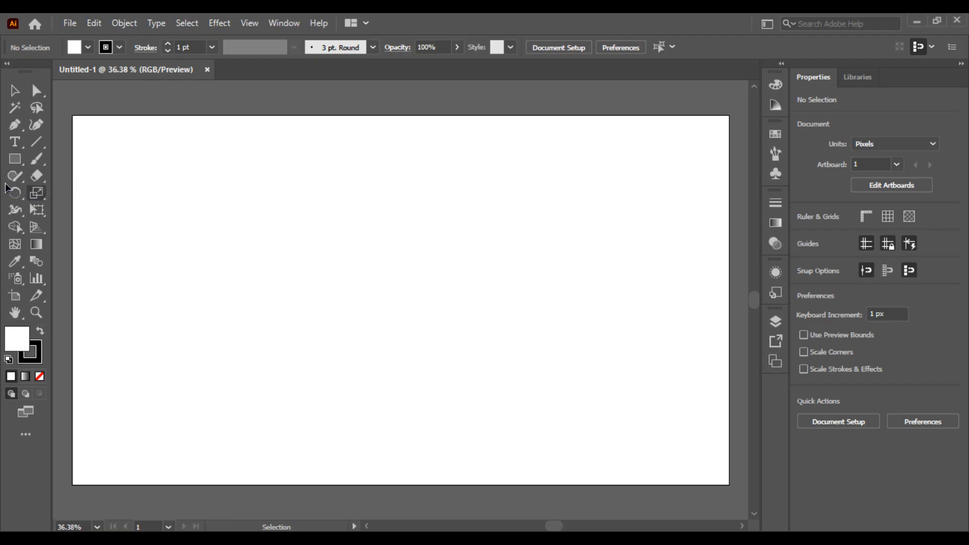
# In Illustrator, draw a horizontal line about 1278 px long across the upper artboard and set its stroke to 3 pt
pyautogui.click(36, 141)
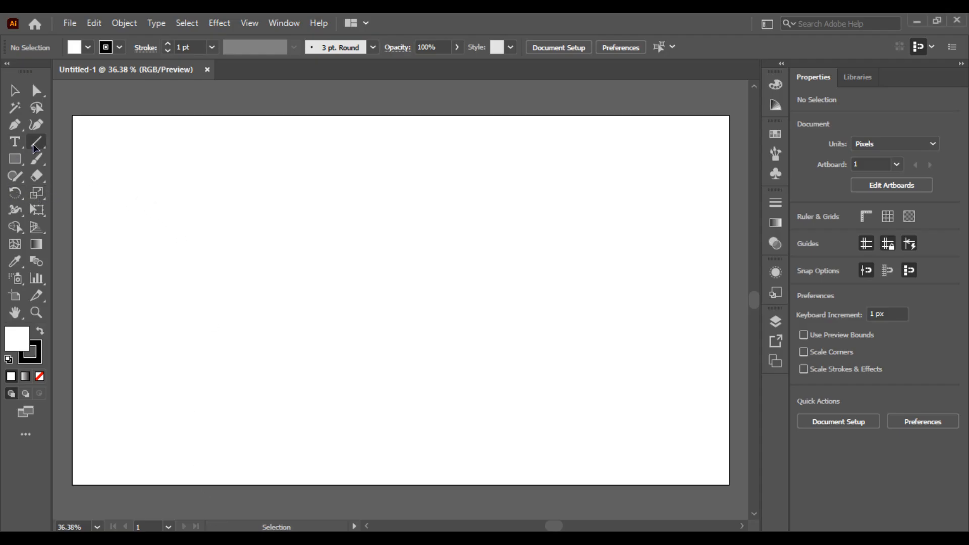
pyautogui.moveTo(154, 210); pyautogui.dragTo(594, 226)
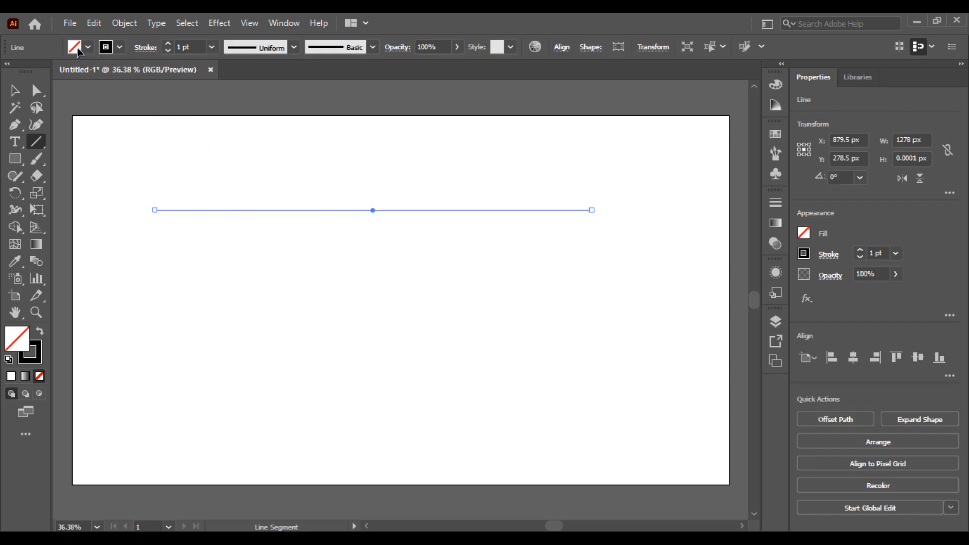
pyautogui.click(211, 47)
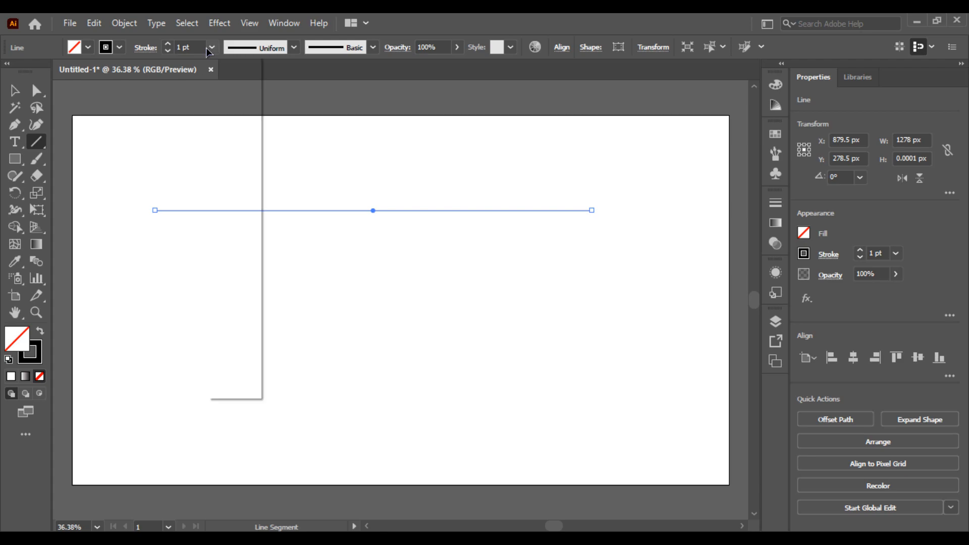
pyautogui.click(235, 143)
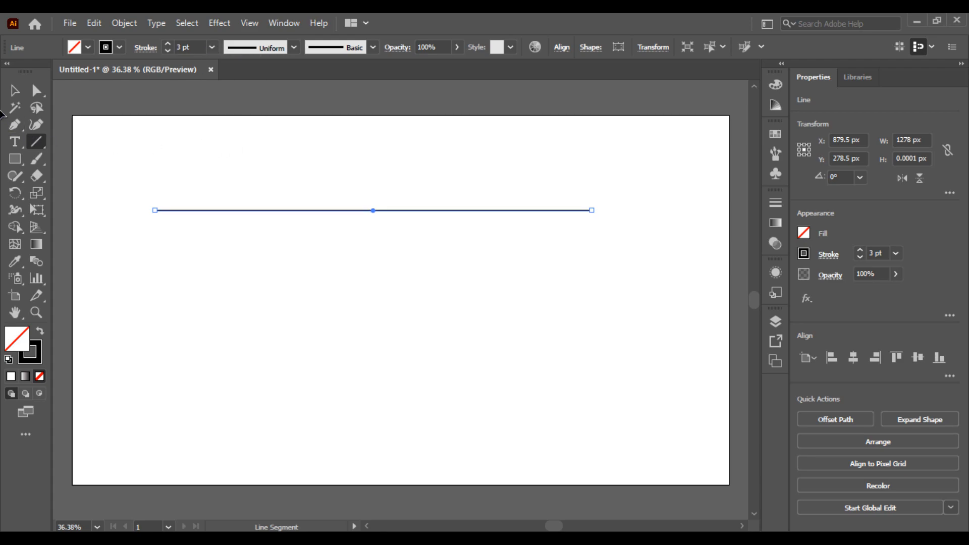
# Duplicate the line about 31 px below itself and repeat the copy down the artboard to make 23 evenly spaced lines
pyautogui.click(14, 90)
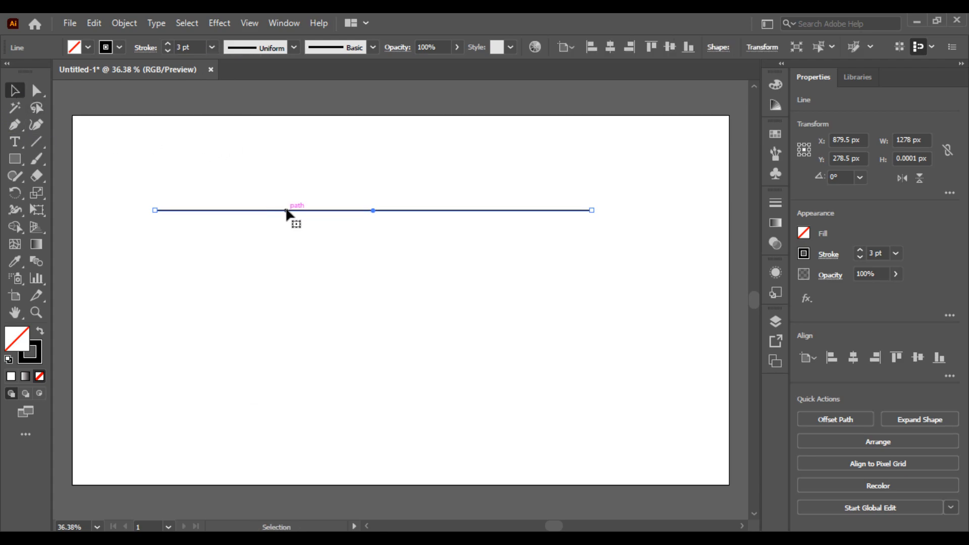
pyautogui.moveTo(286, 210)
pyautogui.mouseDown()
pyautogui.moveTo(283, 234)
pyautogui.moveTo(284, 222)
pyautogui.mouseUp()
pyautogui.hotkey('ctrl', 'd')
pyautogui.hotkey('ctrl', 'd')
pyautogui.hotkey('ctrl', 'd')
pyautogui.hotkey('ctrl', 'd')
pyautogui.hotkey('ctrl', 'd')
pyautogui.hotkey('ctrl', 'd')
pyautogui.hotkey('ctrl', 'd')
pyautogui.hotkey('ctrl', 'd')
pyautogui.hotkey('ctrl', 'd')
pyautogui.hotkey('ctrl', 'd')
pyautogui.hotkey('ctrl', 'd')
pyautogui.hotkey('ctrl', 'd')
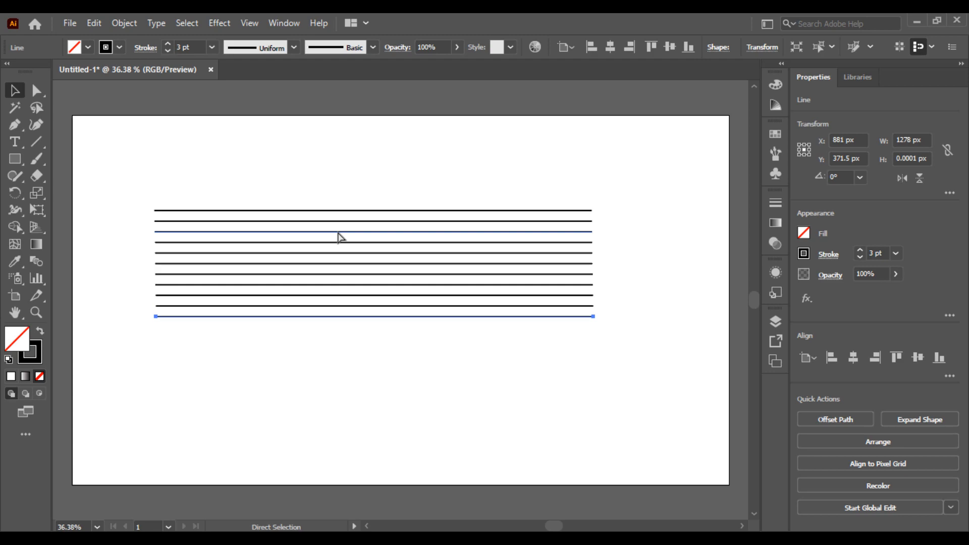
pyautogui.hotkey('ctrl', 'd')
pyautogui.hotkey('ctrl', 'd')
pyautogui.hotkey('ctrl', 'd')
pyautogui.hotkey('ctrl', 'd')
pyautogui.hotkey('ctrl', 'd')
pyautogui.hotkey('ctrl', 'd')
pyautogui.hotkey('ctrl', 'd')
pyautogui.hotkey('ctrl', 'd')
pyautogui.hotkey('ctrl', 'd')
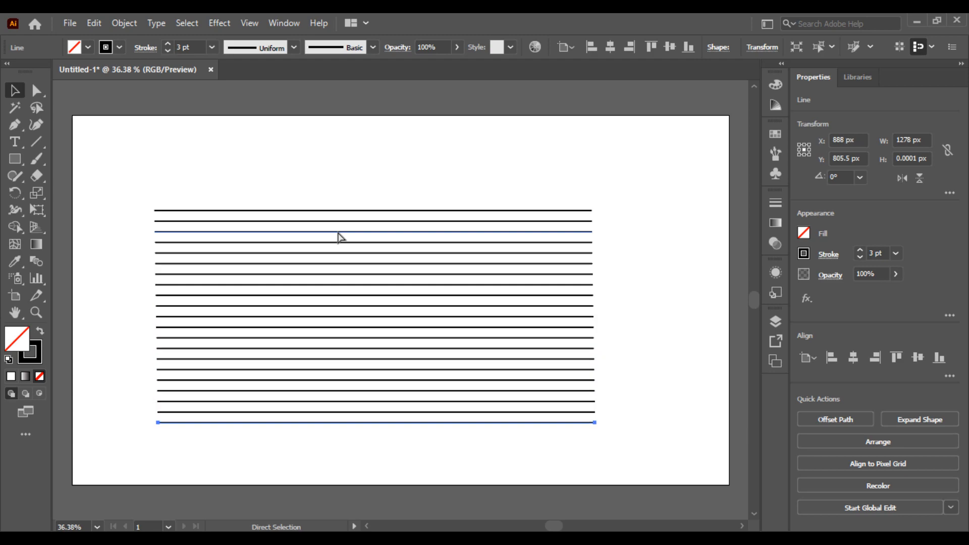
# Copy the whole stack of horizontal lines and switch back to the social media post design in Photoshop
pyautogui.moveTo(114, 186); pyautogui.dragTo(464, 455)
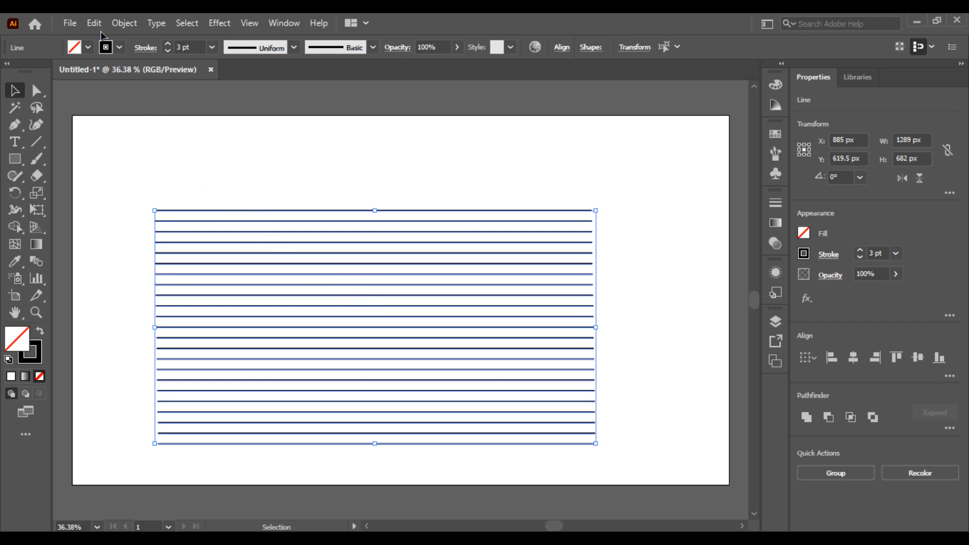
pyautogui.click(94, 23)
pyautogui.click(119, 91)
pyautogui.hotkey('alt', 'Tab')
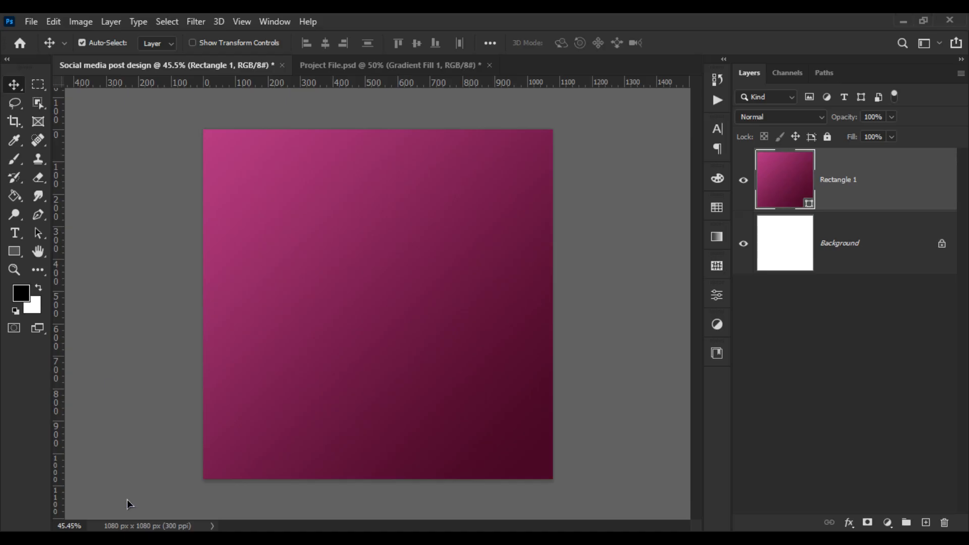
# Paste the copied lines as pixels and scale them proportionally to 37.99% so they span the full canvas height
pyautogui.click(54, 21)
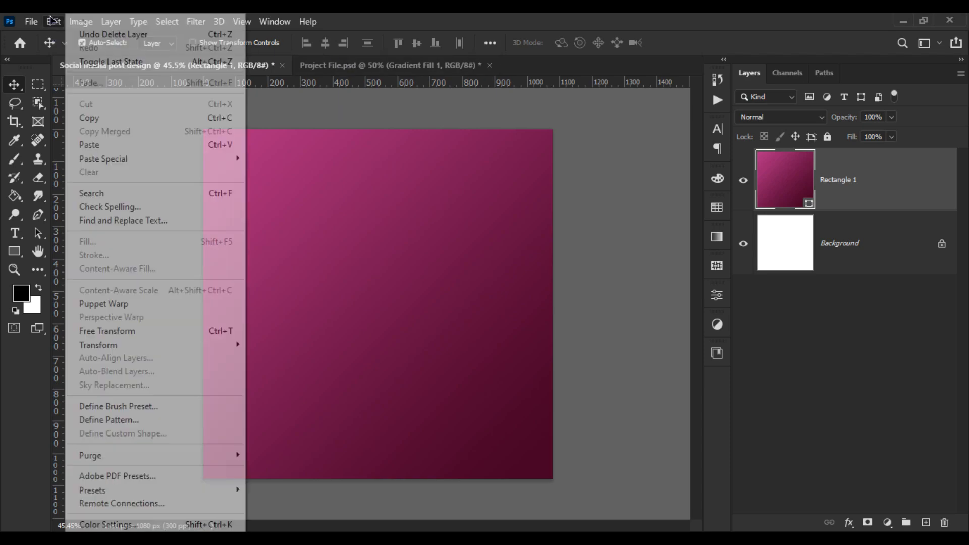
pyautogui.click(108, 147)
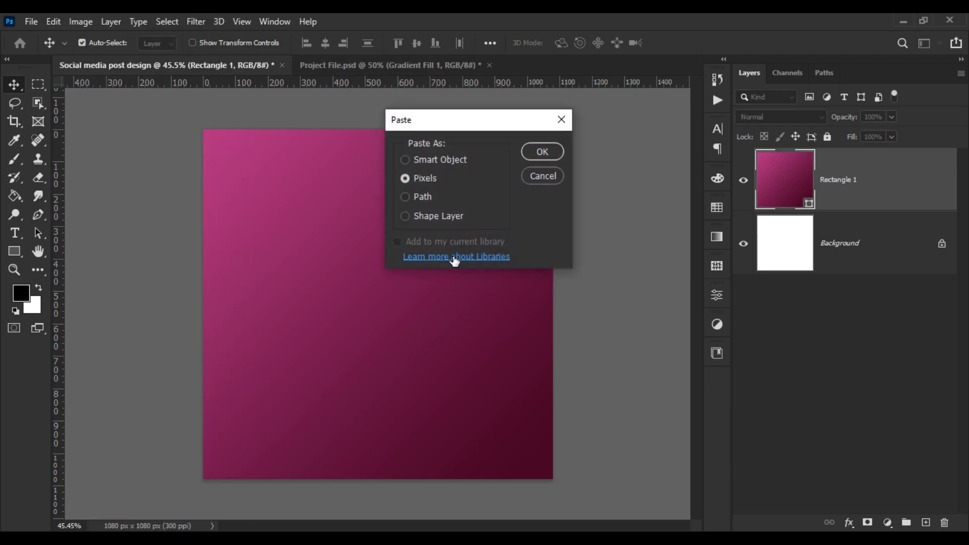
pyautogui.click(433, 217)
pyautogui.click(542, 151)
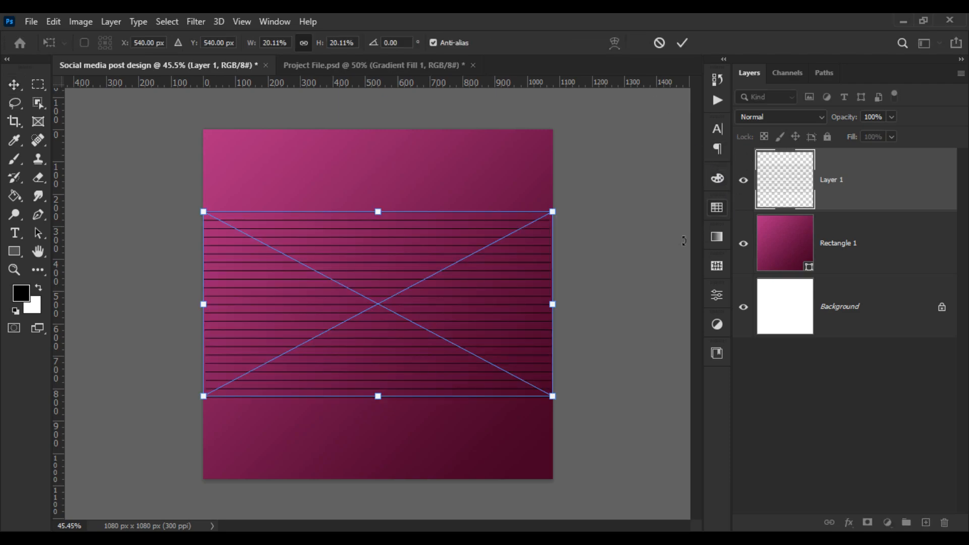
pyautogui.moveTo(570, 202); pyautogui.dragTo(695, 129)
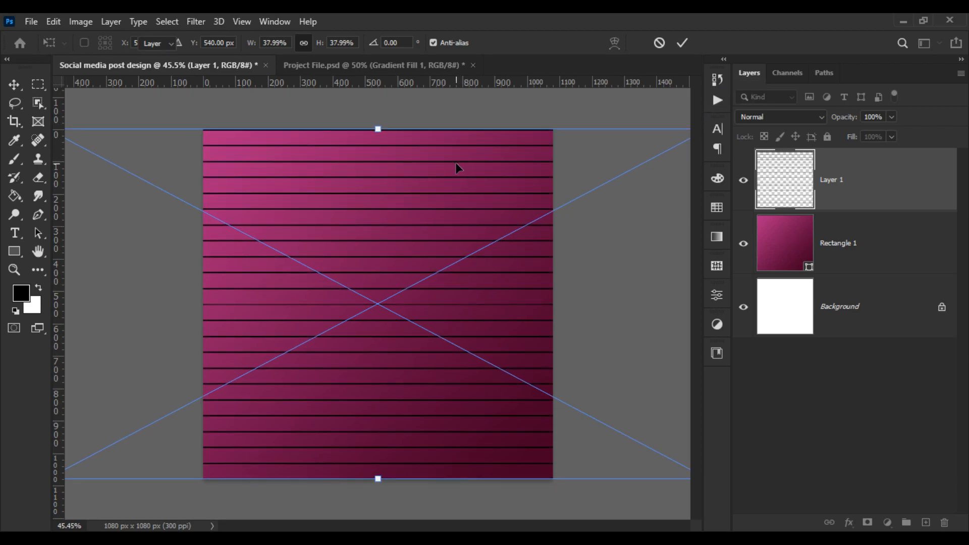
pyautogui.press('Return')
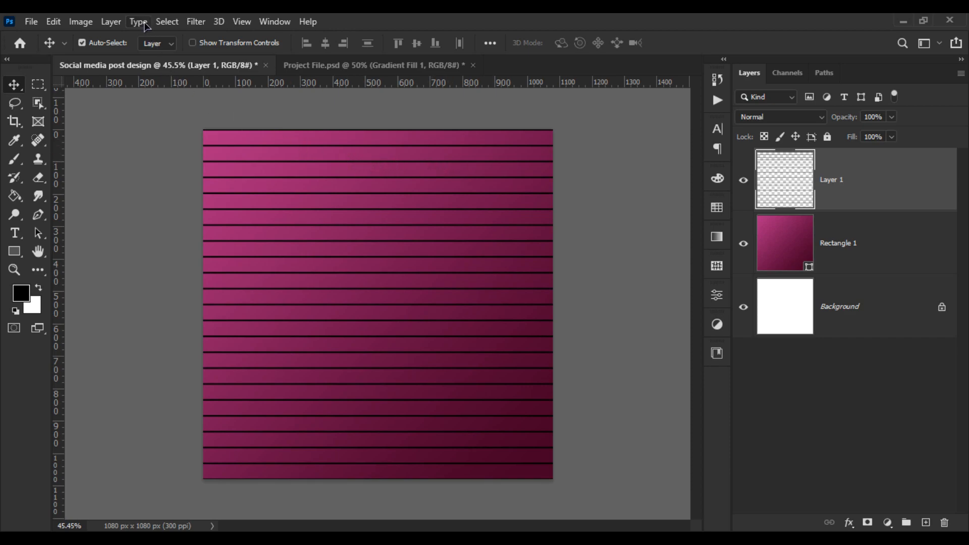
# Apply the Twirl distort filter to the pasted line layer with an angle of 53°
pyautogui.click(197, 22)
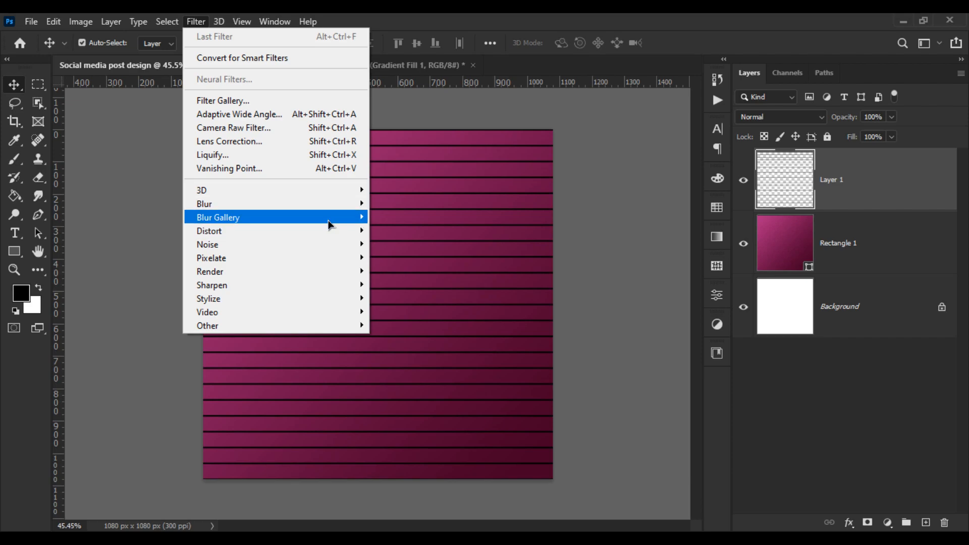
pyautogui.moveTo(346, 231)
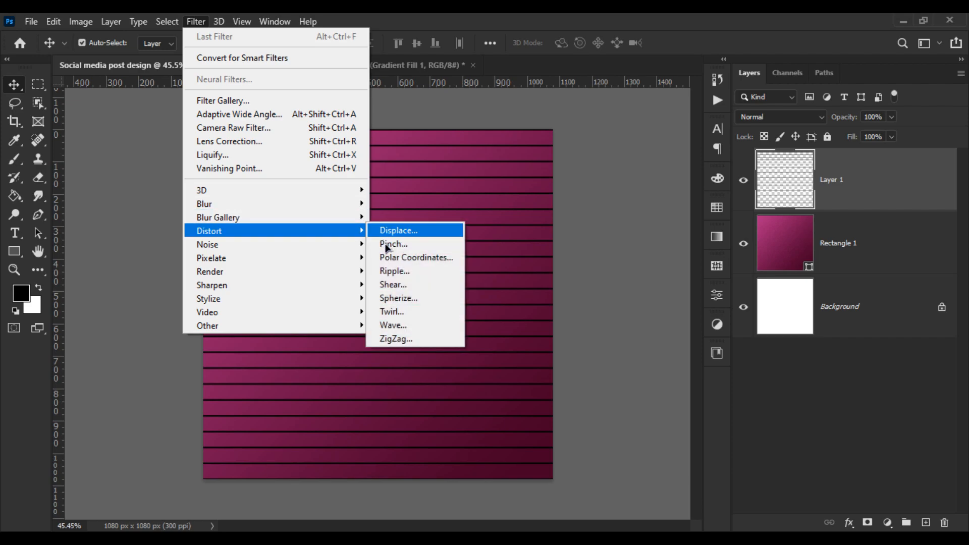
pyautogui.click(399, 312)
pyautogui.moveTo(456, 113); pyautogui.dragTo(632, 96)
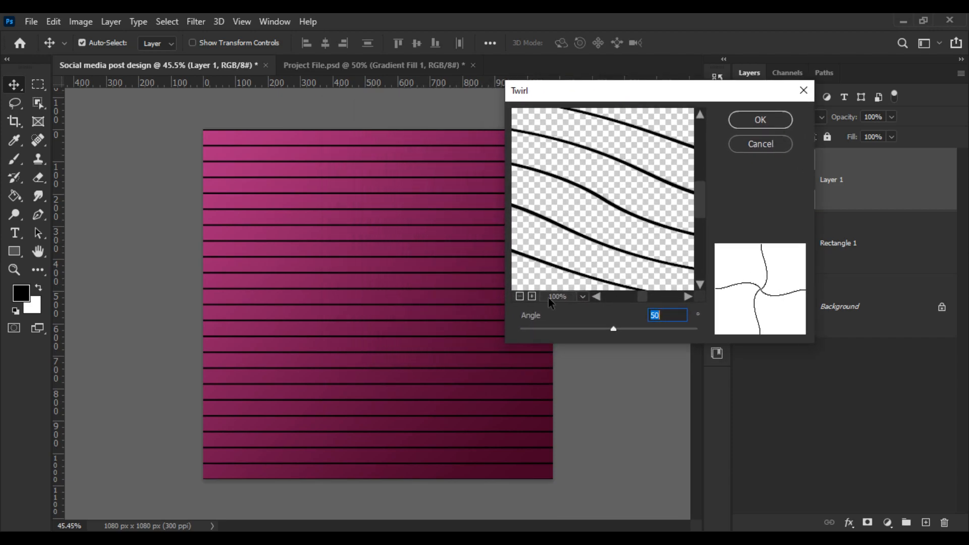
pyautogui.click(525, 298)
pyautogui.click(525, 298)
pyautogui.click(524, 298)
pyautogui.click(525, 298)
pyautogui.click(524, 298)
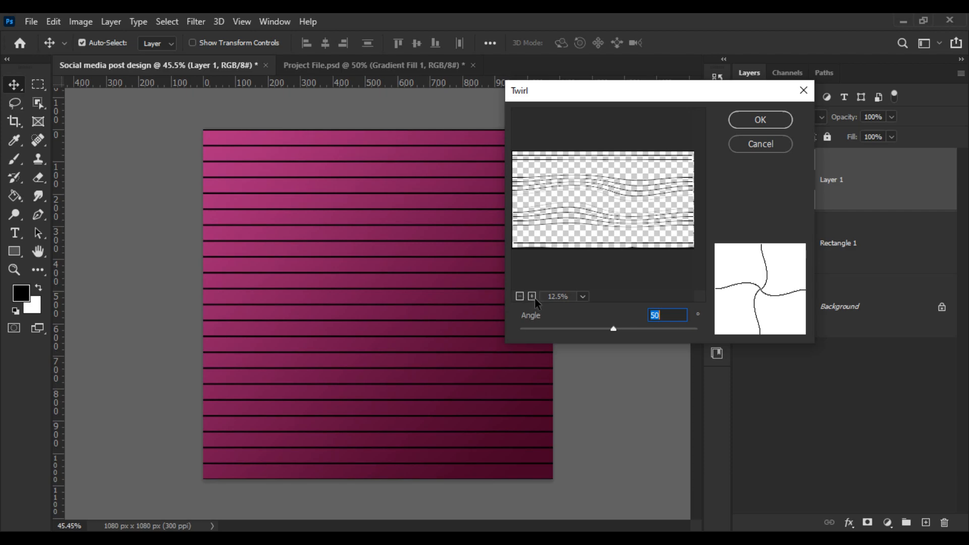
pyautogui.click(533, 298)
pyautogui.click(533, 298)
pyautogui.click(533, 298)
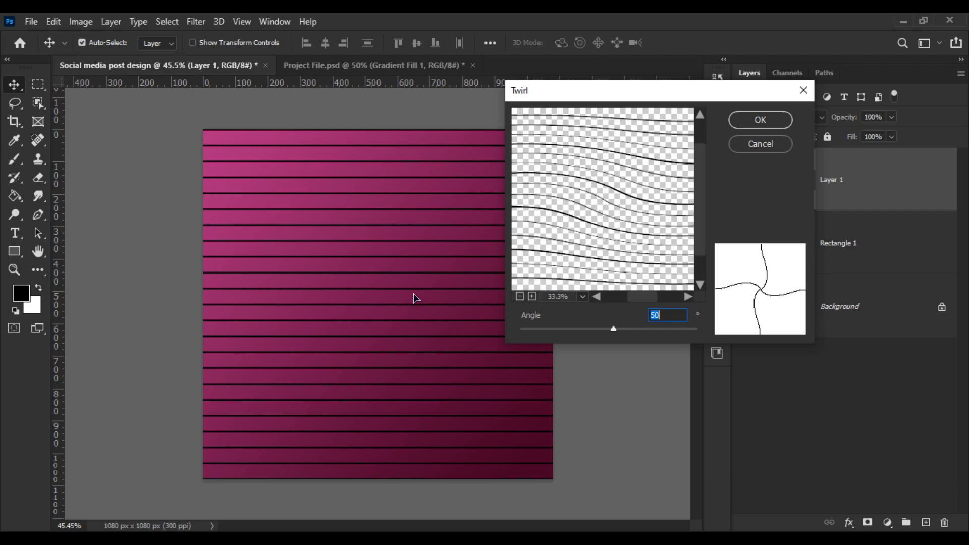
pyautogui.moveTo(609, 218)
pyautogui.mouseDown()
pyautogui.moveTo(589, 236)
pyautogui.moveTo(592, 222)
pyautogui.mouseUp()
pyautogui.moveTo(613, 329)
pyautogui.mouseDown()
pyautogui.moveTo(622, 329)
pyautogui.moveTo(601, 333)
pyautogui.moveTo(613, 334)
pyautogui.mouseUp()
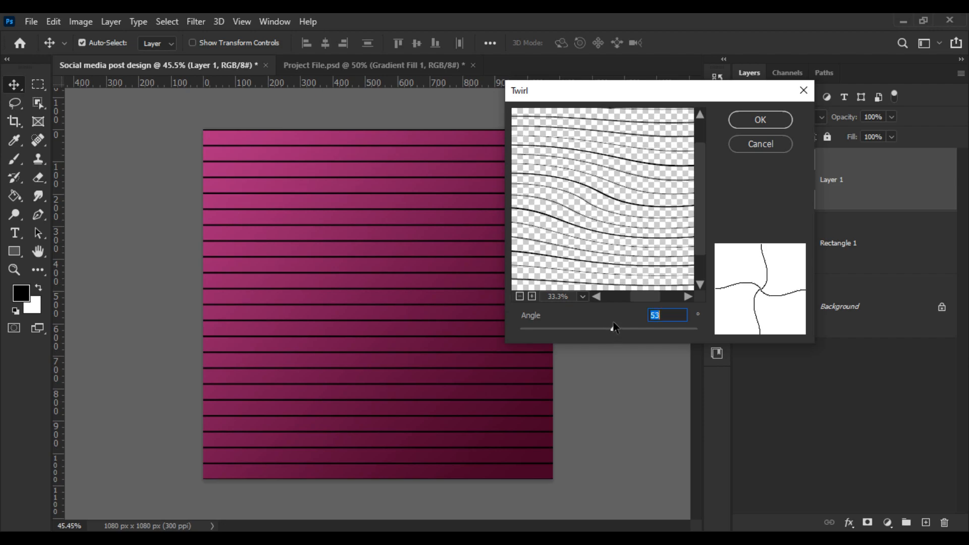
pyautogui.click(760, 120)
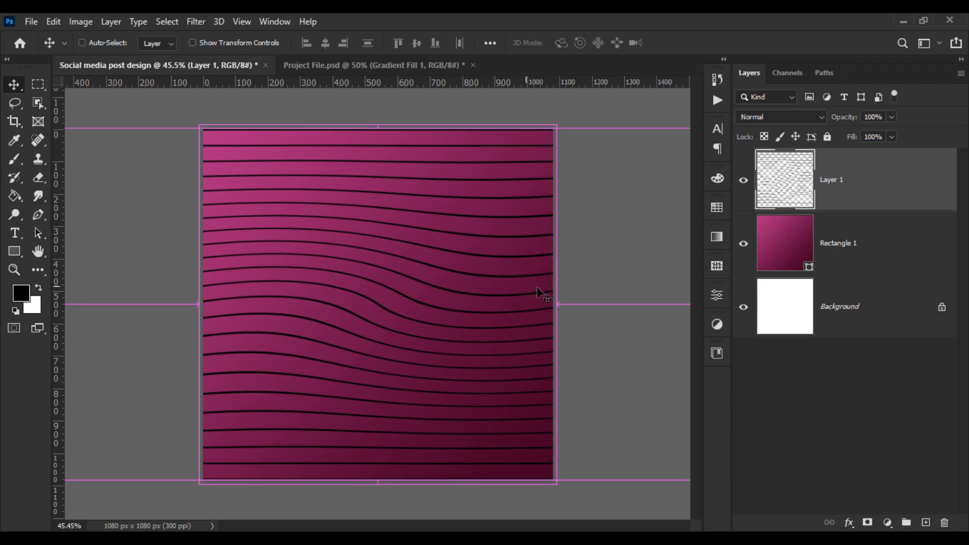
# Rotate the twirled lines counterclockwise and enlarge them so the slanted pattern covers the whole canvas
pyautogui.hotkey('ctrl', 't')
pyautogui.hotkey('ctrl', '0')
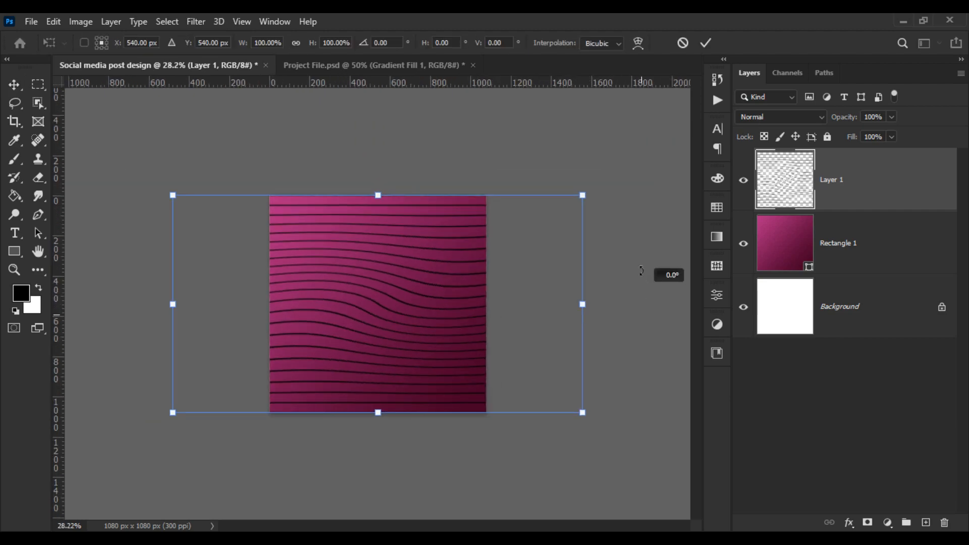
pyautogui.moveTo(642, 280); pyautogui.dragTo(627, 219)
pyautogui.moveTo(577, 248); pyautogui.dragTo(625, 241)
pyautogui.moveTo(438, 322)
pyautogui.mouseDown()
pyautogui.moveTo(444, 341)
pyautogui.moveTo(435, 332)
pyautogui.mouseUp()
pyautogui.moveTo(416, 443); pyautogui.dragTo(431, 452)
pyautogui.press('Return')
pyautogui.hotkey('ctrl', '0')
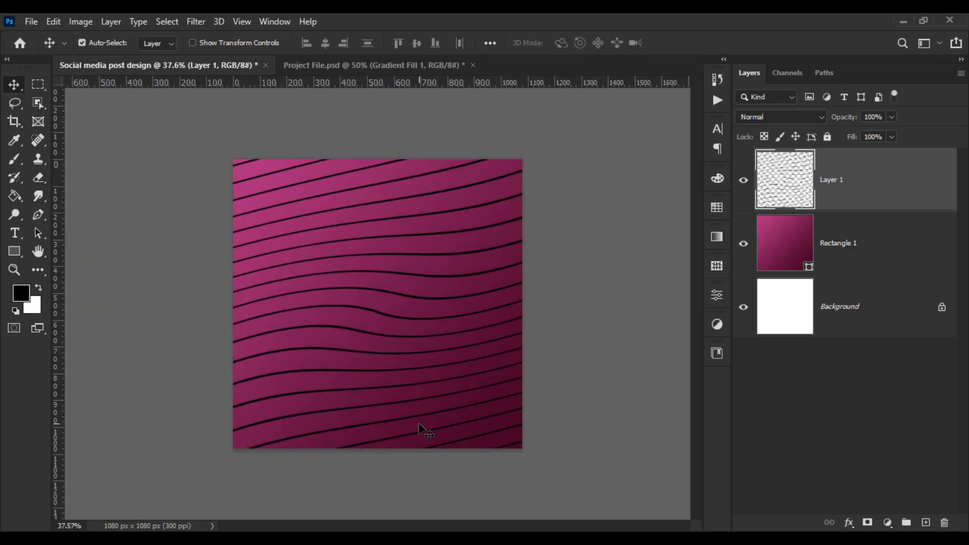
pyautogui.hotkey('ctrl', '+')
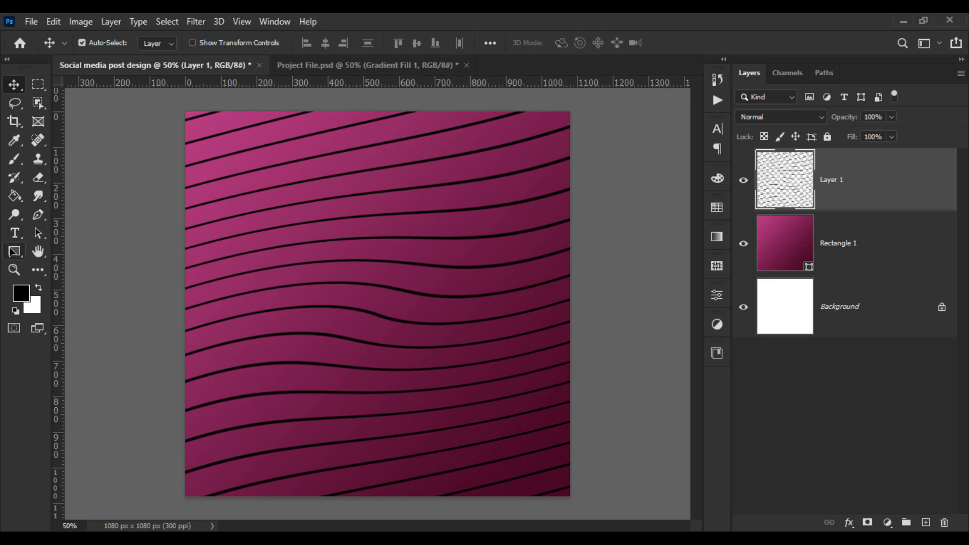
pyautogui.click(15, 251)
pyautogui.click(160, 43)
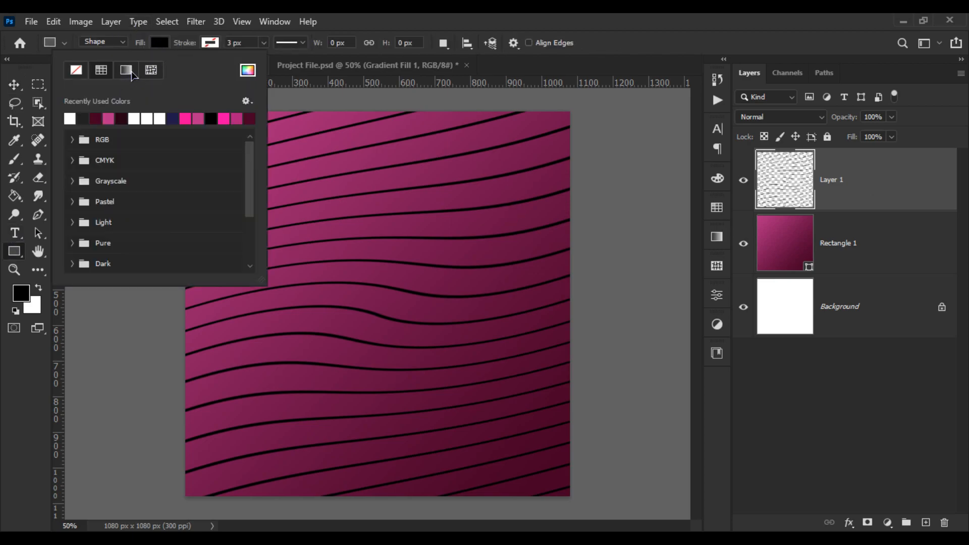
pyautogui.click(127, 71)
pyautogui.click(70, 119)
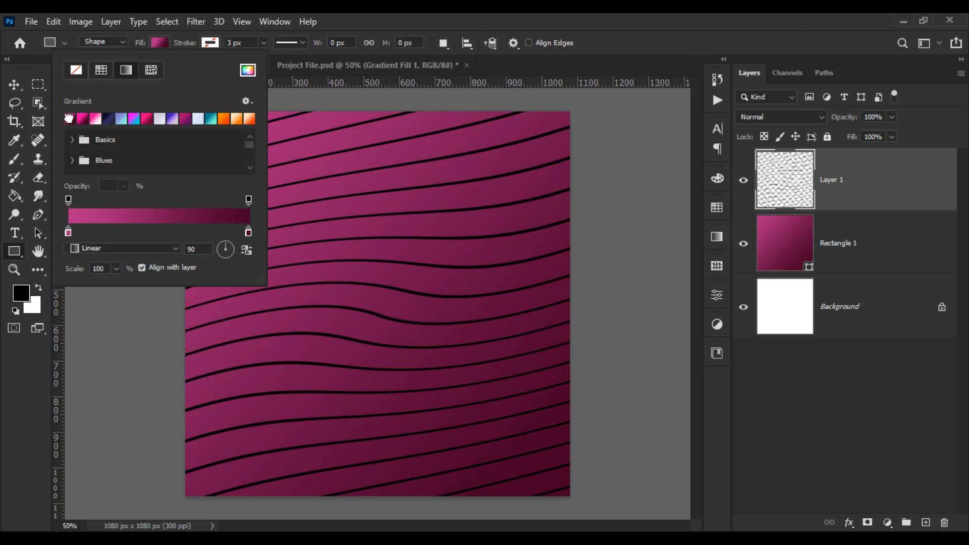
pyautogui.click(158, 45)
pyautogui.click(158, 44)
pyautogui.click(84, 71)
pyautogui.click(878, 368)
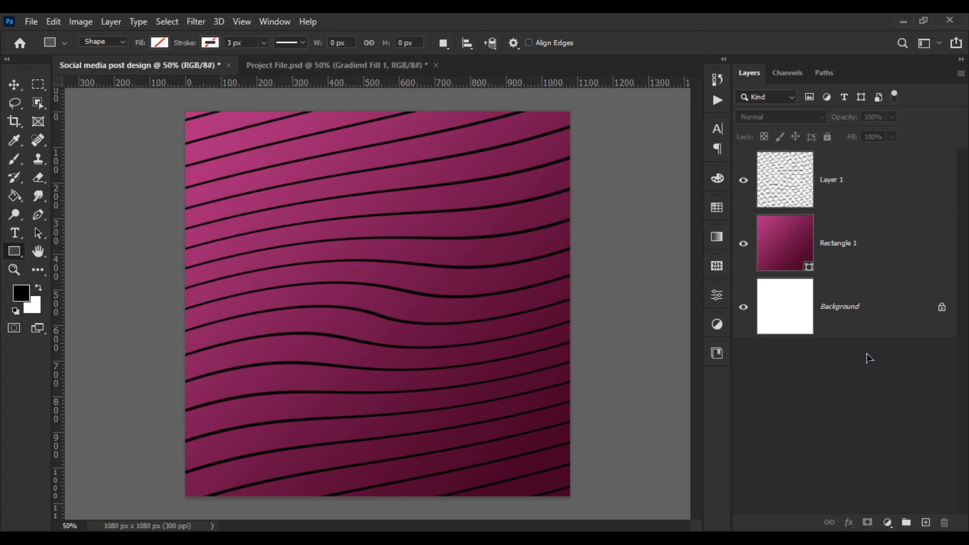
# Add a Gradient Overlay to the line layer using the saved magenta-to-maroon gradient preset
pyautogui.rightClick(865, 186)
pyautogui.click(749, 34)
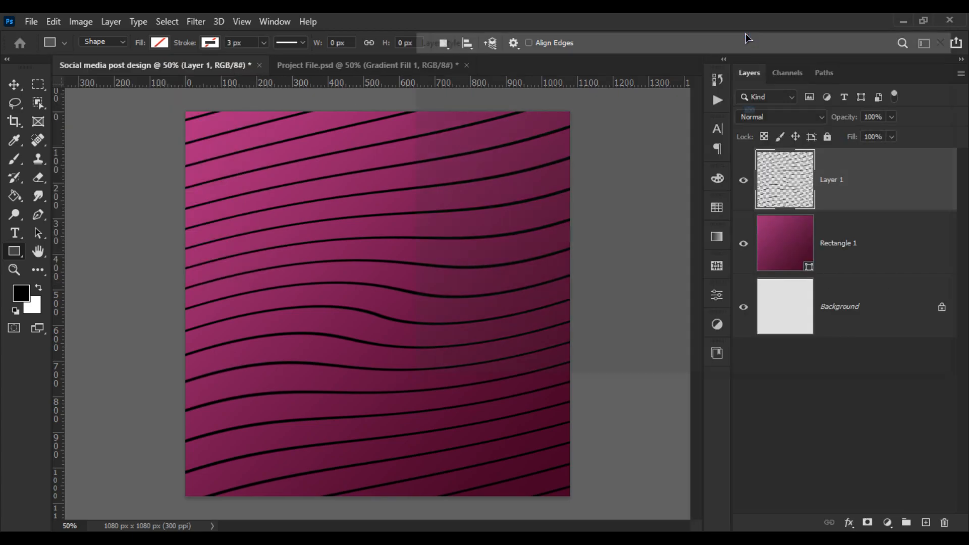
pyautogui.click(454, 252)
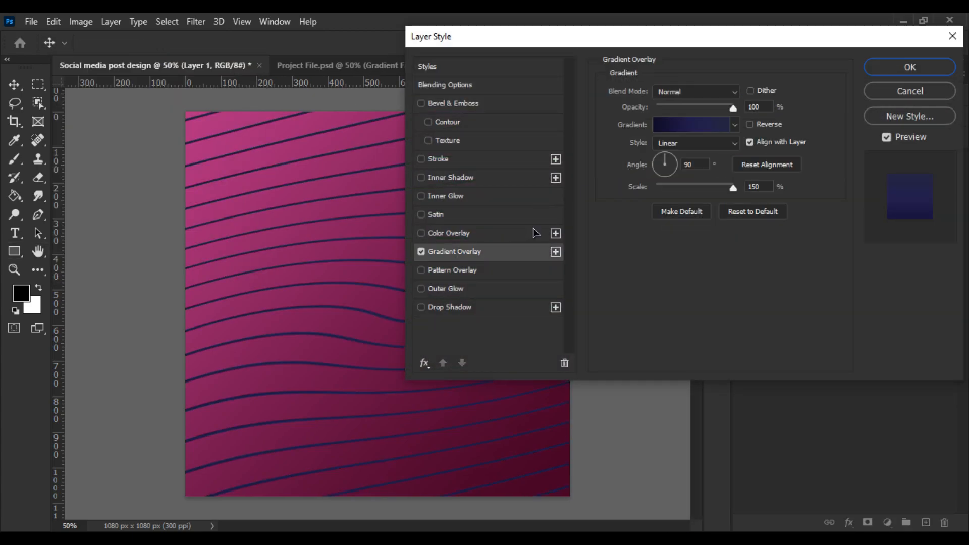
pyautogui.click(735, 126)
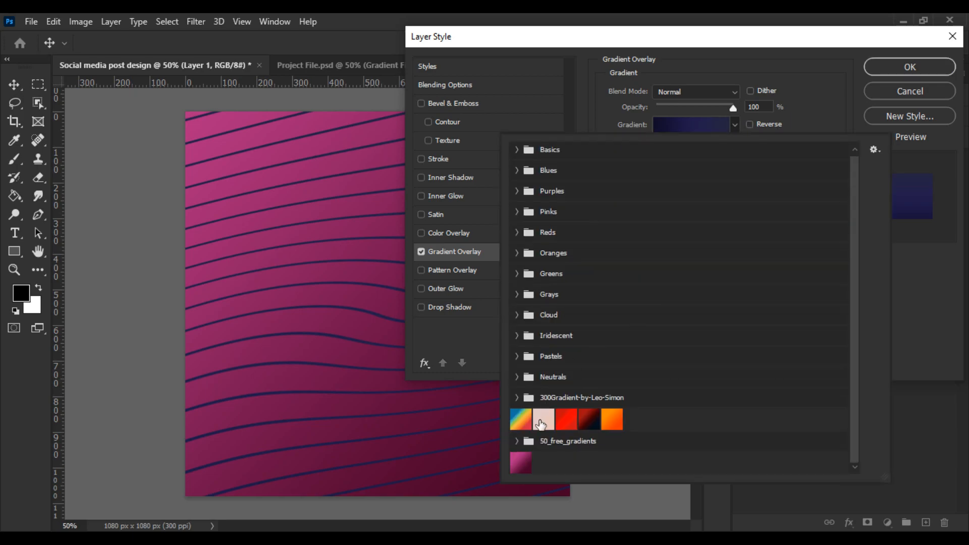
pyautogui.click(521, 461)
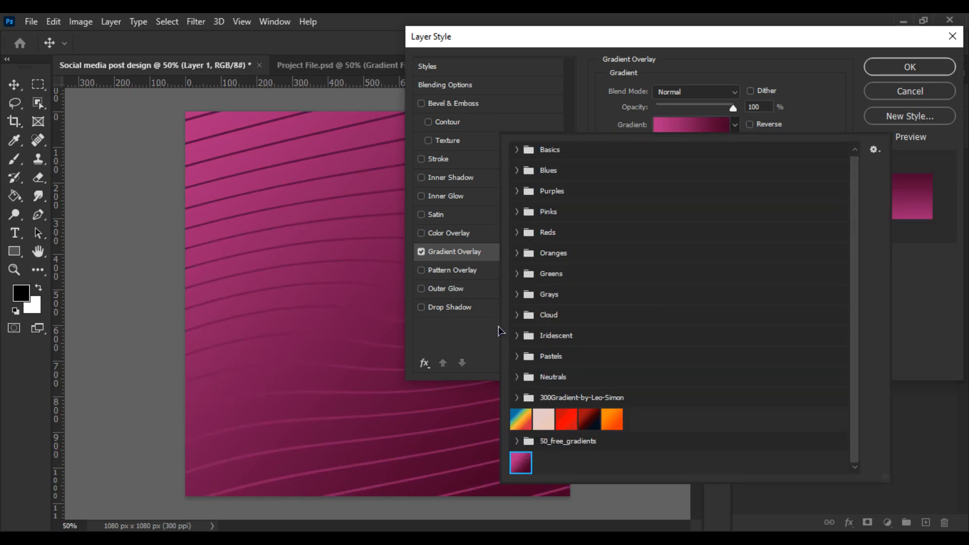
pyautogui.click(771, 34)
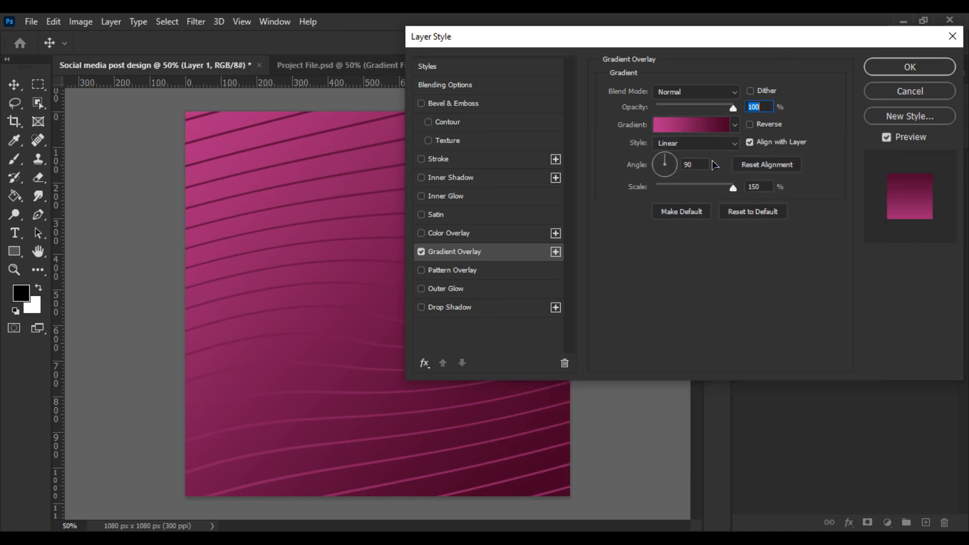
# Set the line layer's gradient overlay angle to 135°, reverse the gradient and apply the style
pyautogui.moveTo(667, 172); pyautogui.dragTo(663, 165)
pyautogui.press('Tab')
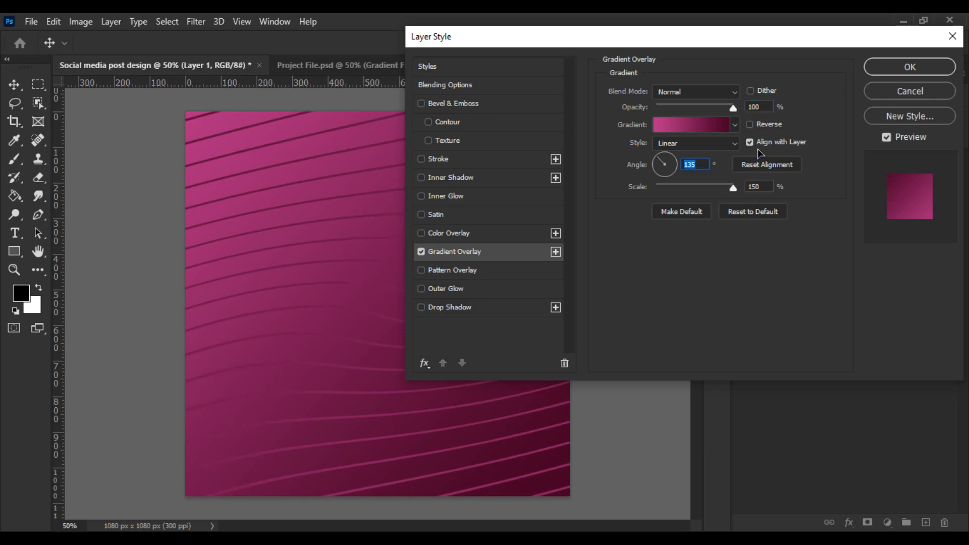
pyautogui.click(761, 130)
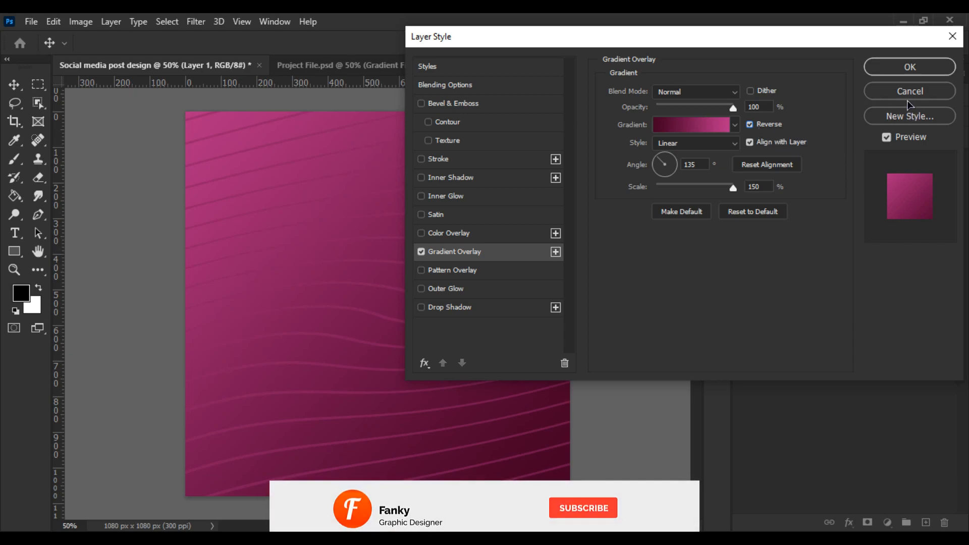
pyautogui.click(909, 70)
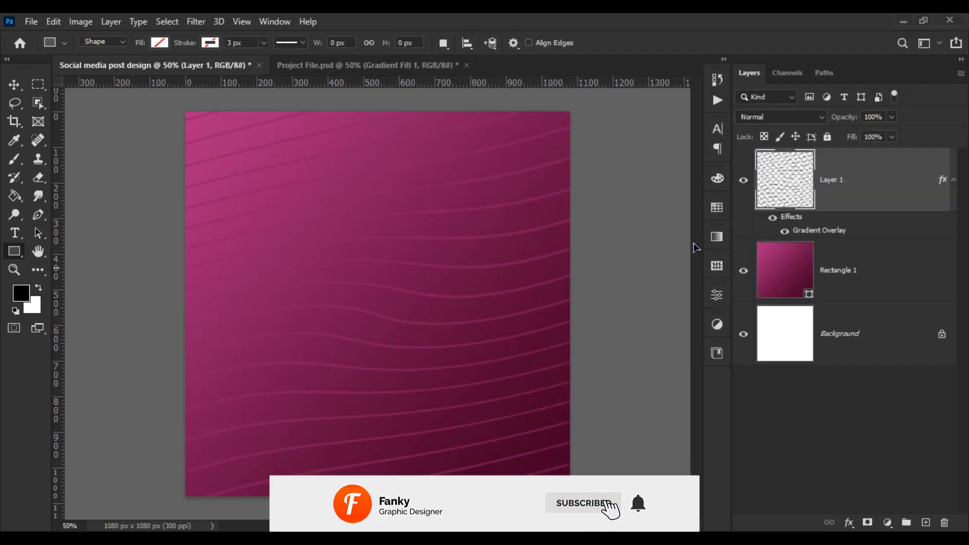
# Lower the line pattern layer's opacity to 65% and deselect the layer
pyautogui.moveTo(891, 118); pyautogui.dragTo(857, 137)
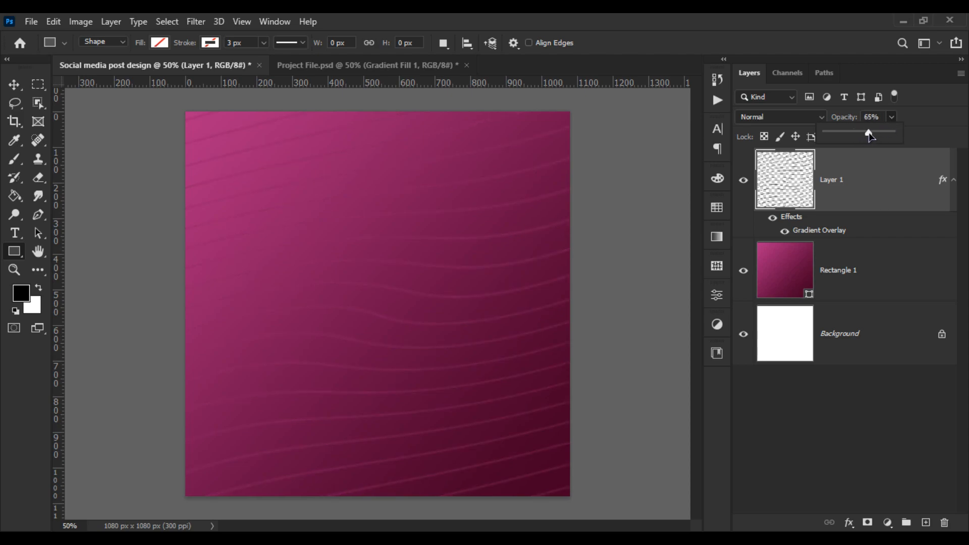
pyautogui.click(14, 85)
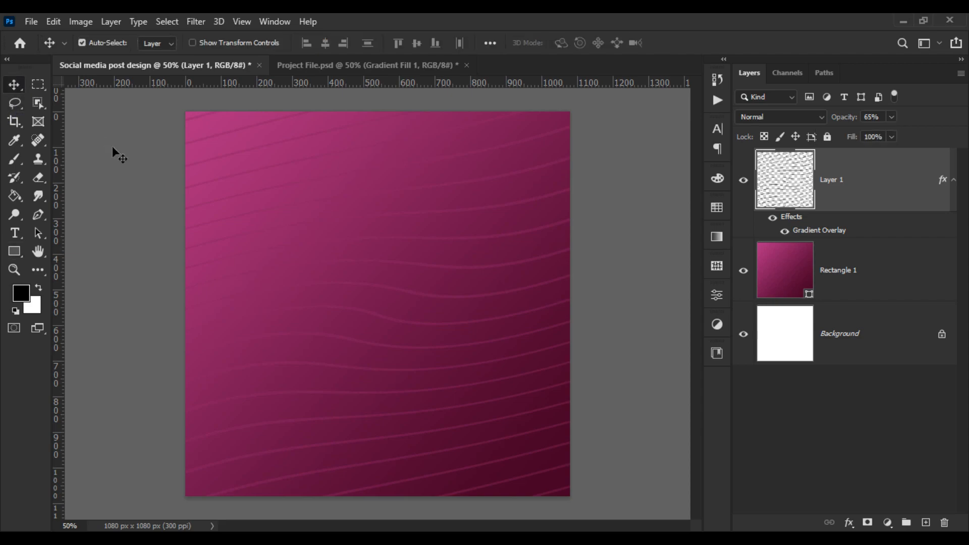
pyautogui.click(229, 234)
pyautogui.scroll(-2, 229, 235)
pyautogui.scroll(-2, 280, 253)
pyautogui.scroll(5, 325, 258)
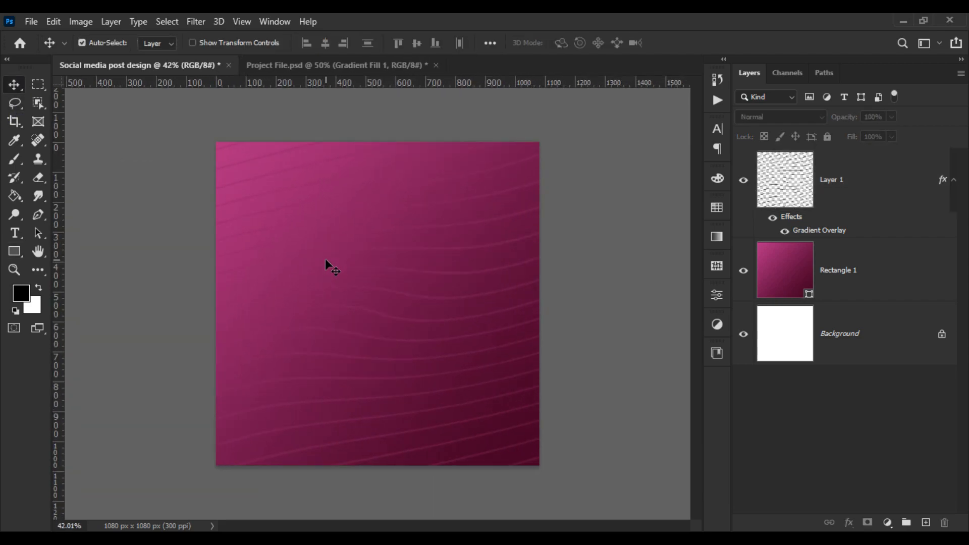
pyautogui.scroll(1, 325, 259)
pyautogui.scroll(-1, 325, 258)
pyautogui.scroll(1, 325, 258)
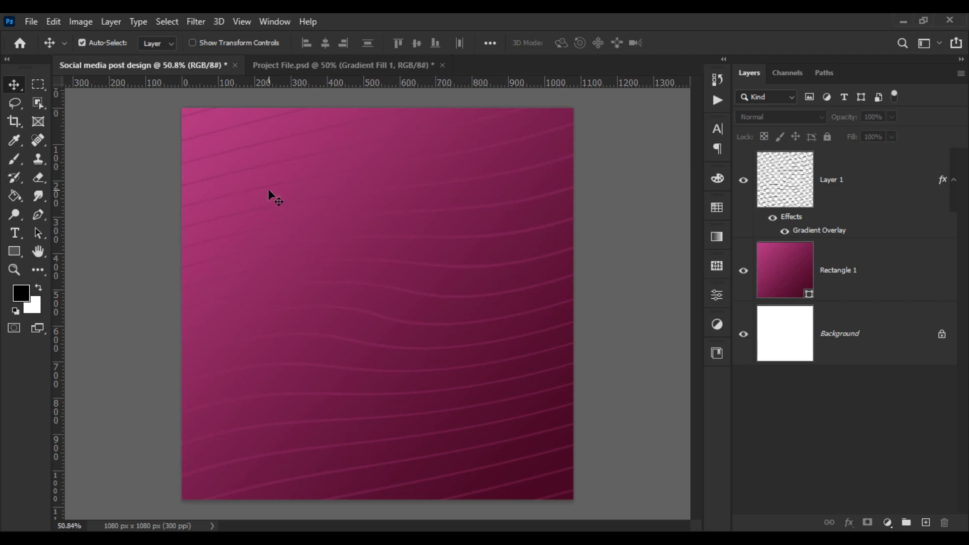
# Place the headphones image as an embedded object and scale it down to sit near the middle of the canvas
pyautogui.click(54, 21)
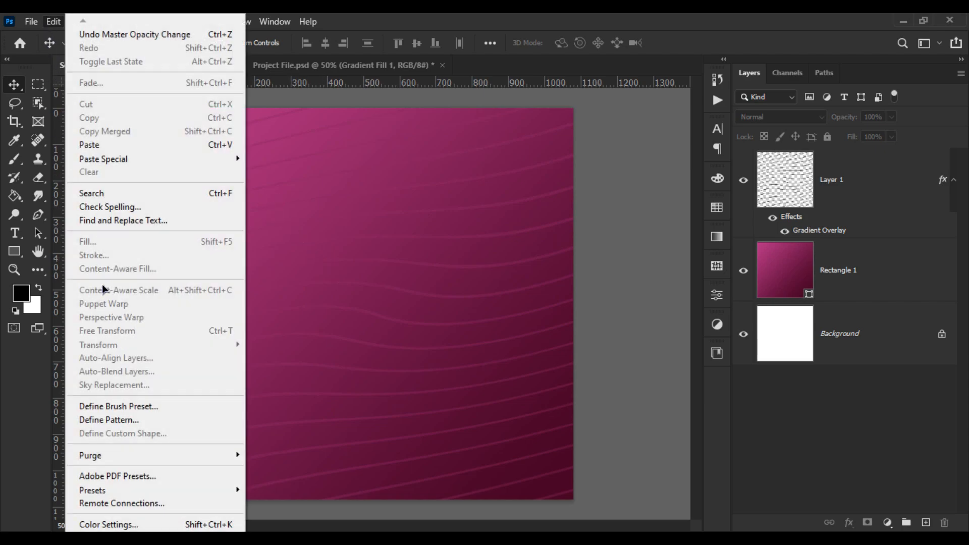
pyautogui.moveTo(32, 20)
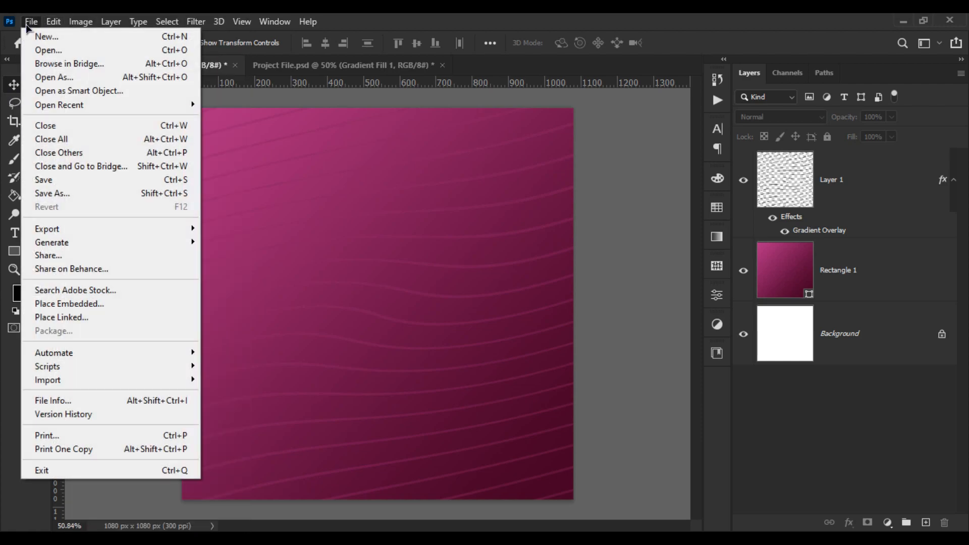
pyautogui.click(61, 303)
pyautogui.doubleClick(169, 147)
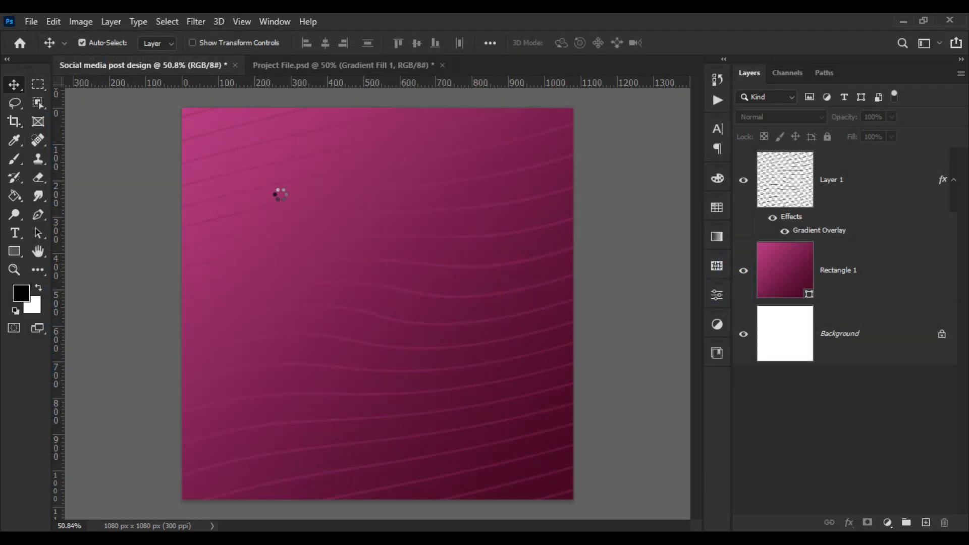
pyautogui.moveTo(588, 101); pyautogui.dragTo(529, 237)
pyautogui.press('Return')
pyautogui.hotkey('ctrl', '-')
pyautogui.scroll(5, 465, 322)
pyautogui.moveTo(422, 367); pyautogui.dragTo(422, 355)
pyautogui.scroll(-5, 440, 360)
pyautogui.scroll(4, 440, 360)
pyautogui.scroll(-2, 405, 383)
pyautogui.scroll(1, 408, 389)
# Paint a soft black spot with the 400 px brush on a new layer and move that layer below the headphones
pyautogui.click(24, 161)
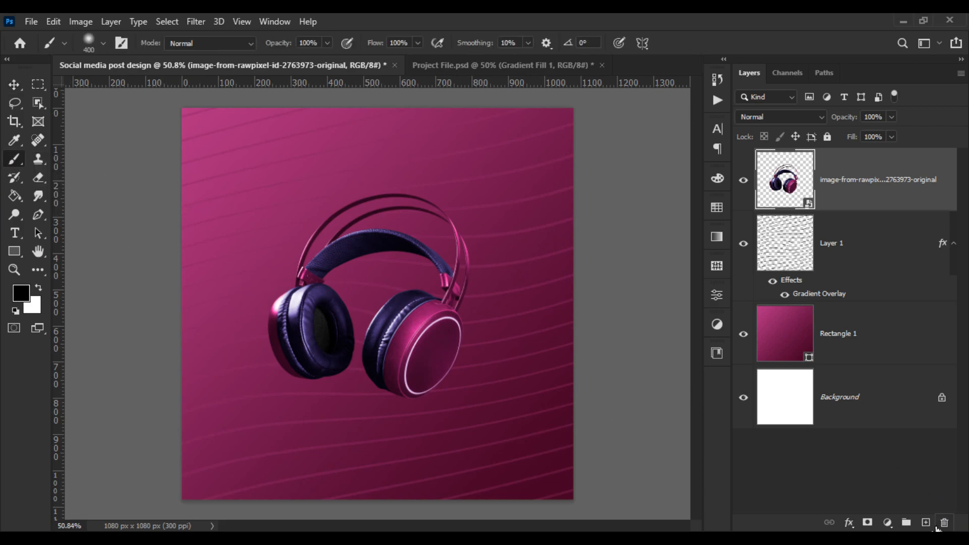
pyautogui.click(920, 523)
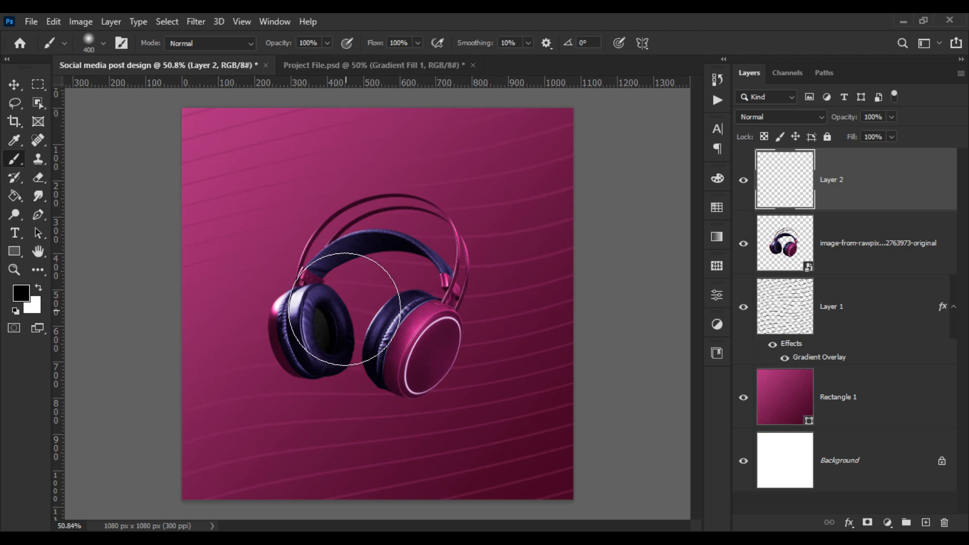
pyautogui.click(366, 314)
pyautogui.click(383, 318)
pyautogui.moveTo(864, 197); pyautogui.dragTo(863, 275)
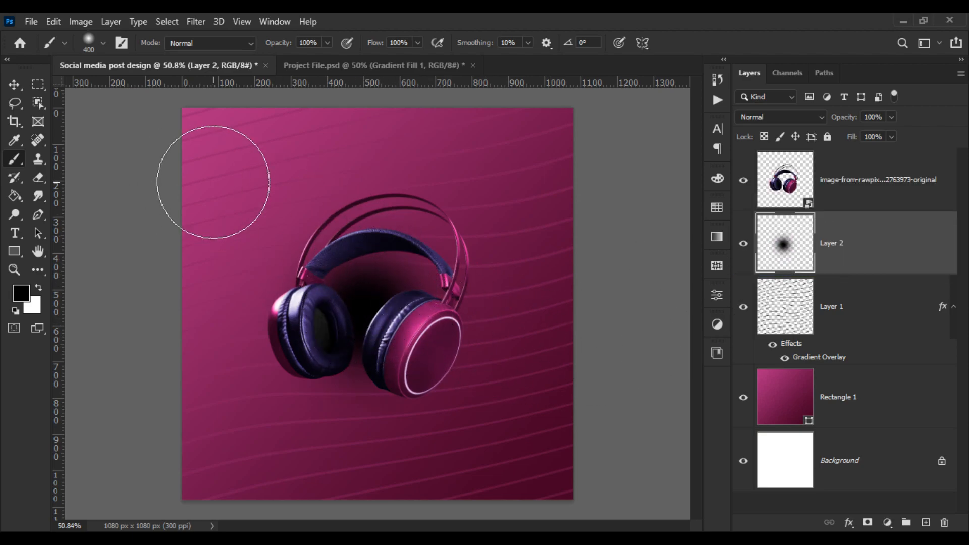
# Free-transform the black spot: move it below the headphones, flatten it to 27.62% height and narrow its upper edge in perspective
pyautogui.click(14, 86)
pyautogui.click(54, 22)
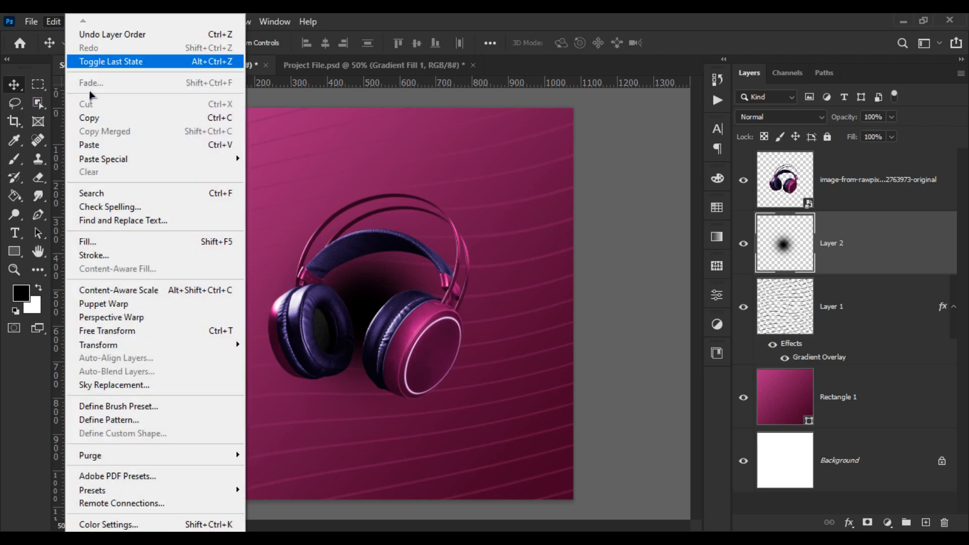
pyautogui.click(108, 329)
pyautogui.moveTo(392, 283); pyautogui.dragTo(392, 352)
pyautogui.moveTo(485, 271); pyautogui.dragTo(385, 246)
pyautogui.hotkey('ctrl', 'z')
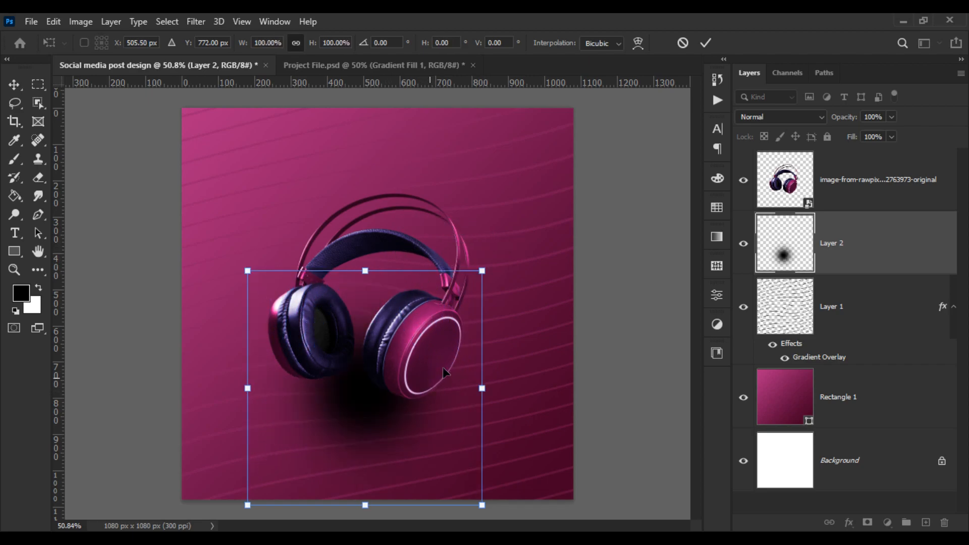
pyautogui.moveTo(365, 271); pyautogui.dragTo(367, 441)
pyautogui.moveTo(486, 441); pyautogui.dragTo(387, 393)
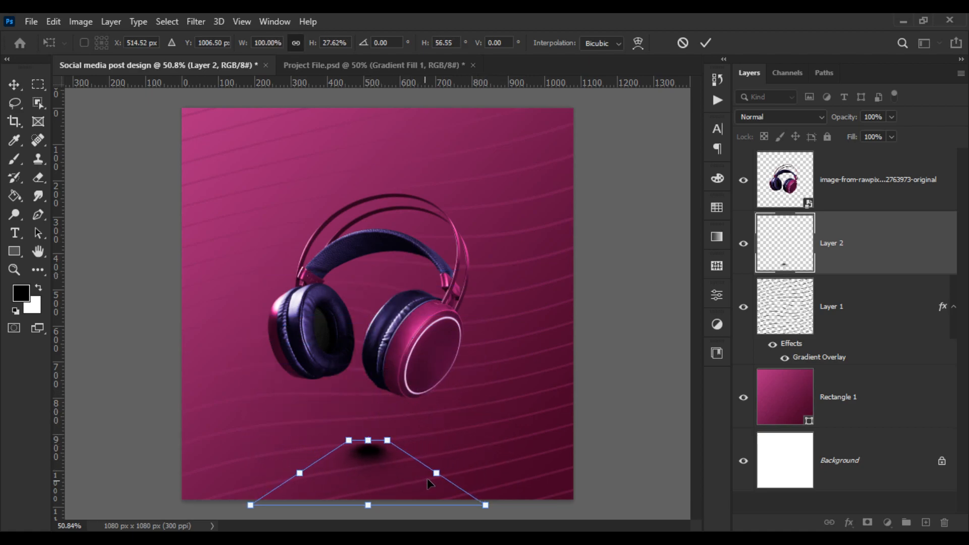
# Widen the black shadow spot to about 345%, move it directly beneath the ear cups and tilt it about 9.6° to match them
pyautogui.moveTo(437, 472); pyautogui.dragTo(579, 473)
pyautogui.moveTo(394, 487); pyautogui.dragTo(367, 423)
pyautogui.moveTo(566, 397); pyautogui.dragTo(595, 412)
pyautogui.moveTo(331, 448); pyautogui.dragTo(311, 497)
pyautogui.moveTo(325, 466)
pyautogui.mouseDown()
pyautogui.moveTo(327, 447)
pyautogui.moveTo(332, 453)
pyautogui.mouseUp()
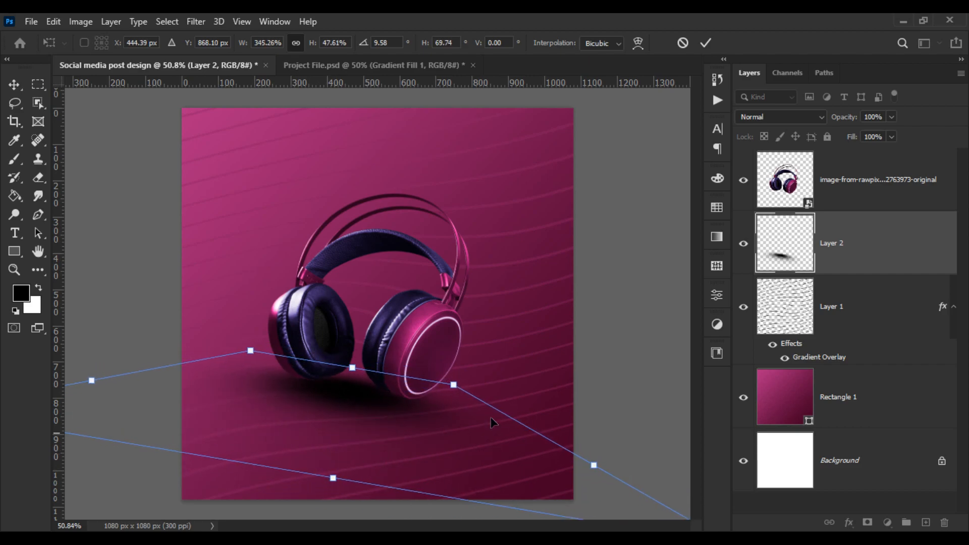
# Refine the shadow's rotation to about 11.1° and its height to about 43%, nudge it under the headphones and apply the transform
pyautogui.moveTo(552, 388); pyautogui.dragTo(550, 423)
pyautogui.moveTo(594, 473)
pyautogui.mouseDown()
pyautogui.moveTo(670, 486)
pyautogui.moveTo(597, 473)
pyautogui.mouseUp()
pyautogui.moveTo(332, 478); pyautogui.dragTo(337, 451)
pyautogui.moveTo(353, 435); pyautogui.dragTo(332, 450)
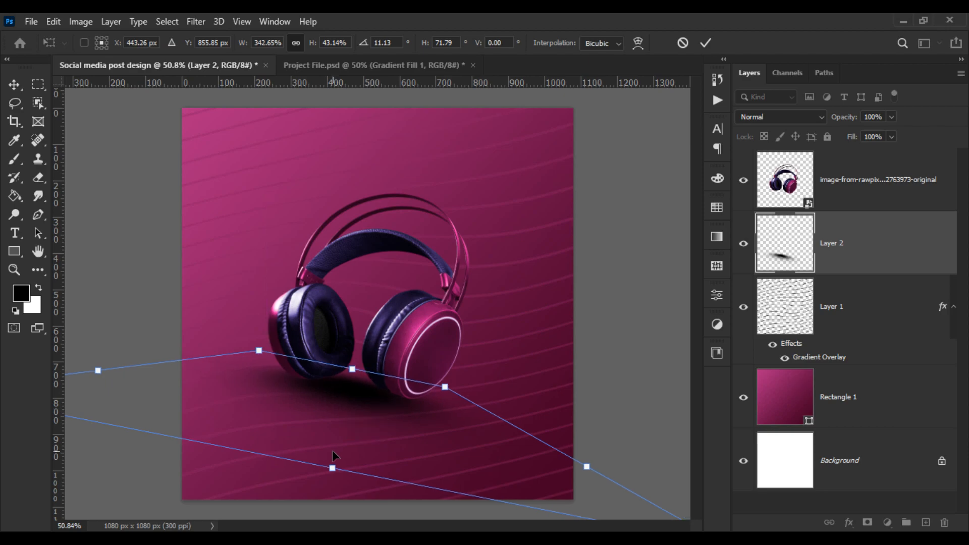
pyautogui.press('Return')
pyautogui.scroll(-3, 400, 440)
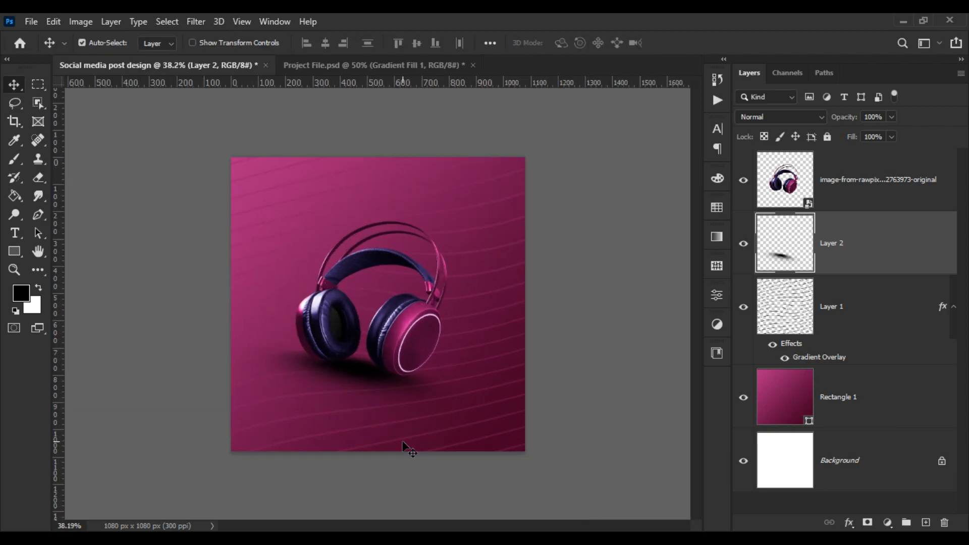
# Lower the shadow layer's opacity to 80%
pyautogui.scroll(3, 404, 448)
pyautogui.click(892, 117)
pyautogui.moveTo(894, 132)
pyautogui.mouseDown()
pyautogui.moveTo(864, 135)
pyautogui.moveTo(885, 140)
pyautogui.mouseUp()
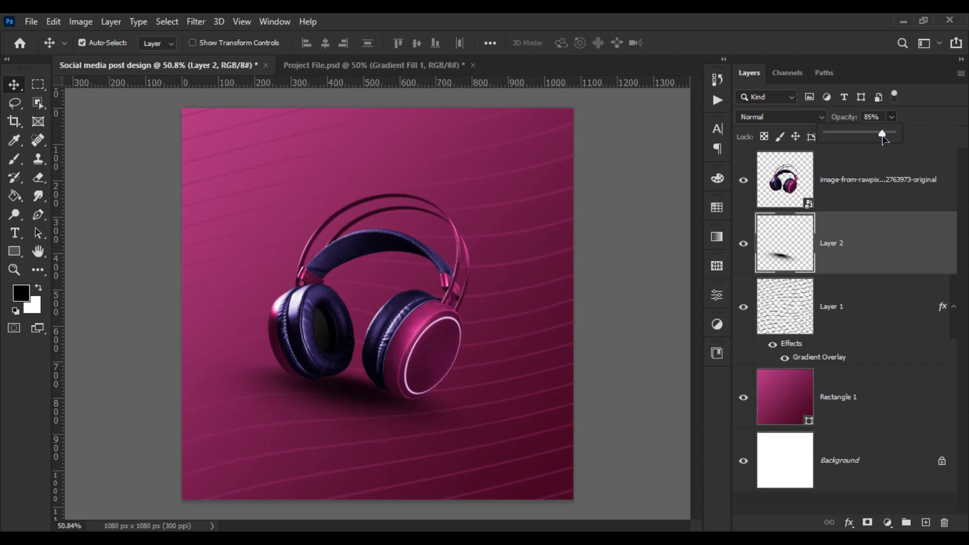
pyautogui.click(870, 117)
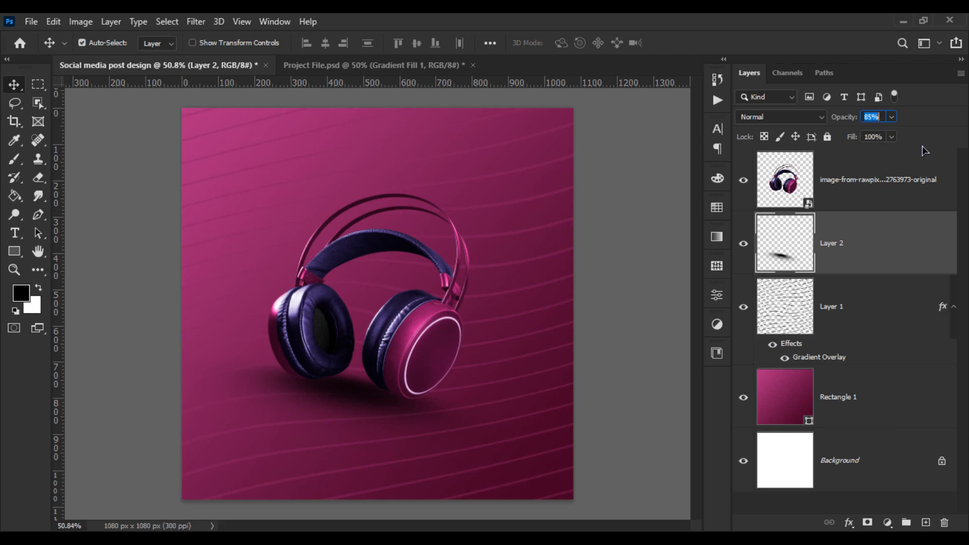
pyautogui.write('80')
pyautogui.press('Return')
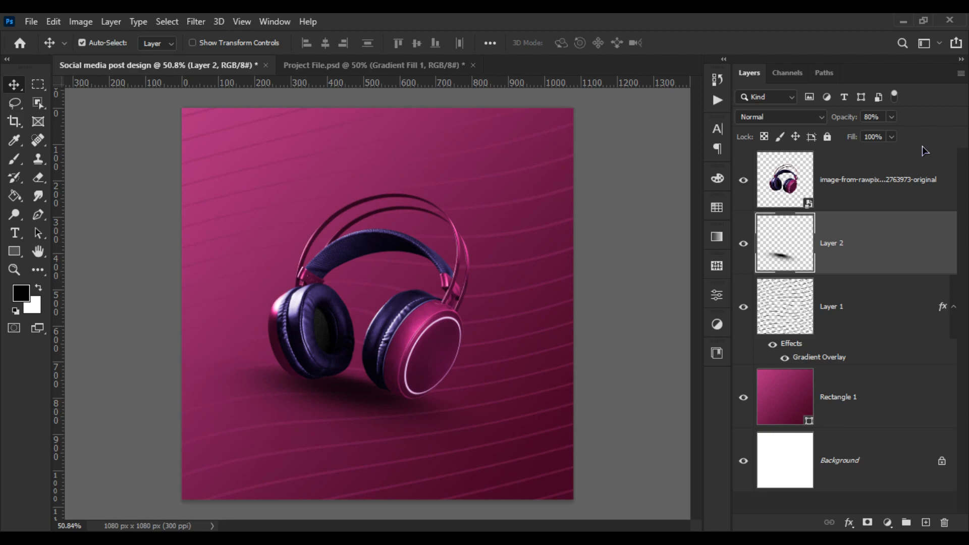
# Select the headphones and shadow layers together, scale them to about 109% and move them slightly down on the canvas
pyautogui.scroll(-3, 539, 232)
pyautogui.scroll(-3, 538, 262)
pyautogui.scroll(3, 537, 262)
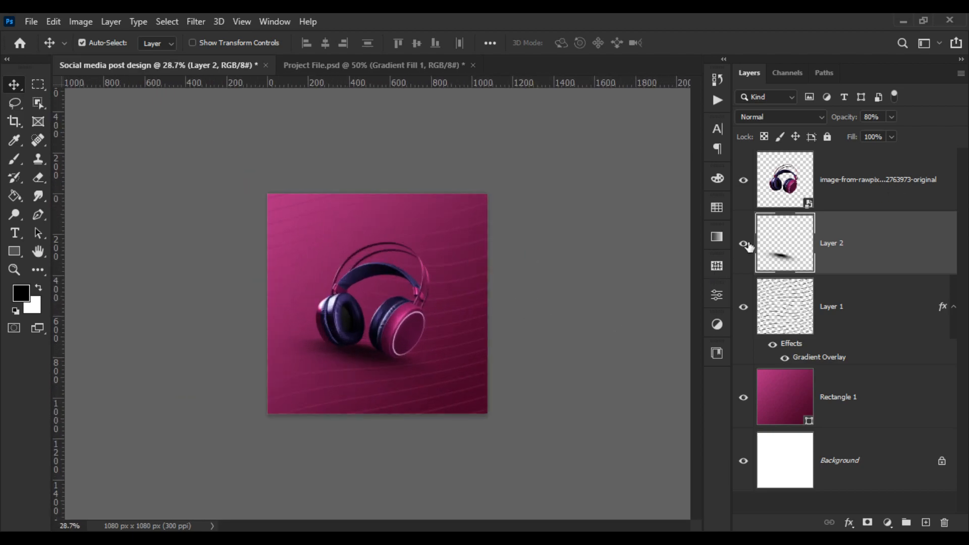
pyautogui.click(839, 185)
pyautogui.hotkey('ctrl', 't')
pyautogui.scroll(2, 504, 232)
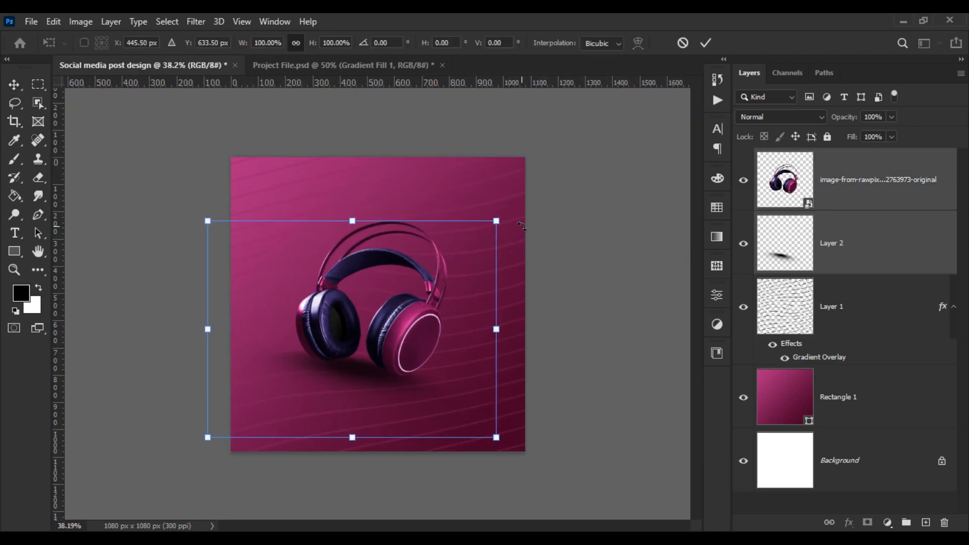
pyautogui.moveTo(497, 219); pyautogui.dragTo(510, 211)
pyautogui.moveTo(444, 264)
pyautogui.mouseDown()
pyautogui.moveTo(440, 270)
pyautogui.moveTo(456, 276)
pyautogui.moveTo(441, 271)
pyautogui.mouseUp()
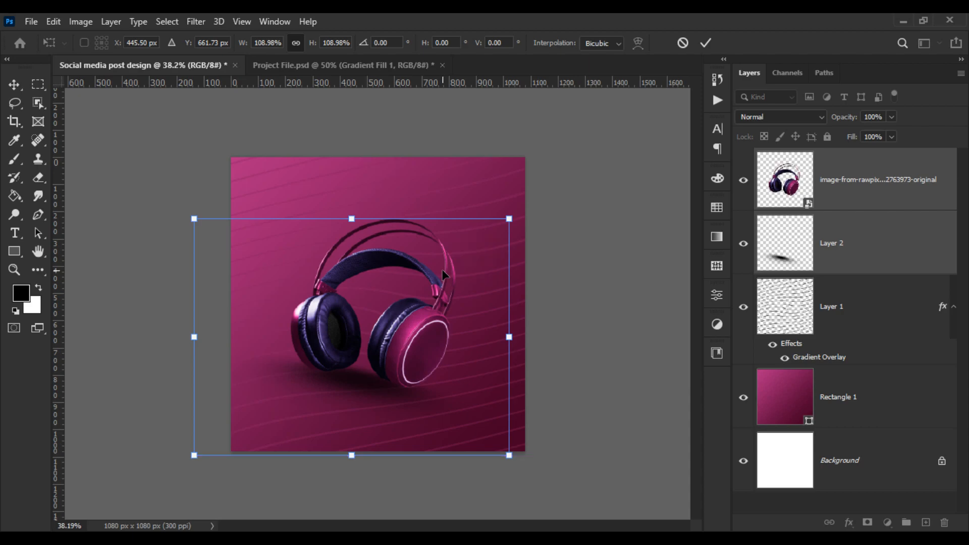
pyautogui.press('Return')
# Enlarge the selected headphones and shadow slightly more with Free Transform and apply it
pyautogui.scroll(3, 441, 269)
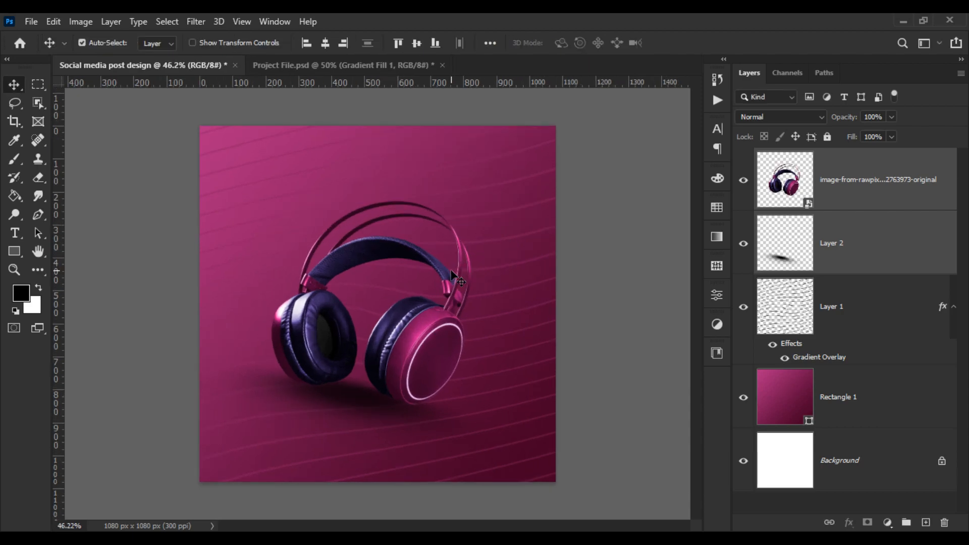
pyautogui.scroll(-3, 452, 273)
pyautogui.scroll(1, 452, 273)
pyautogui.hotkey('ctrl', 't')
pyautogui.moveTo(547, 200); pyautogui.dragTo(552, 190)
pyautogui.press('Return')
# Add the text HEADPHONE above the headphones and set its font to Gobold Bold
pyautogui.scroll(3, 433, 277)
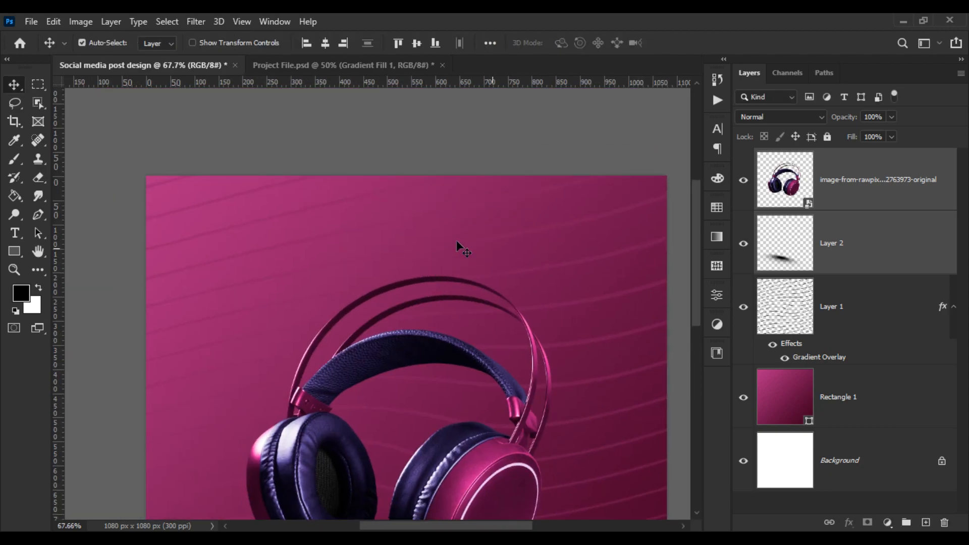
pyautogui.click(260, 251)
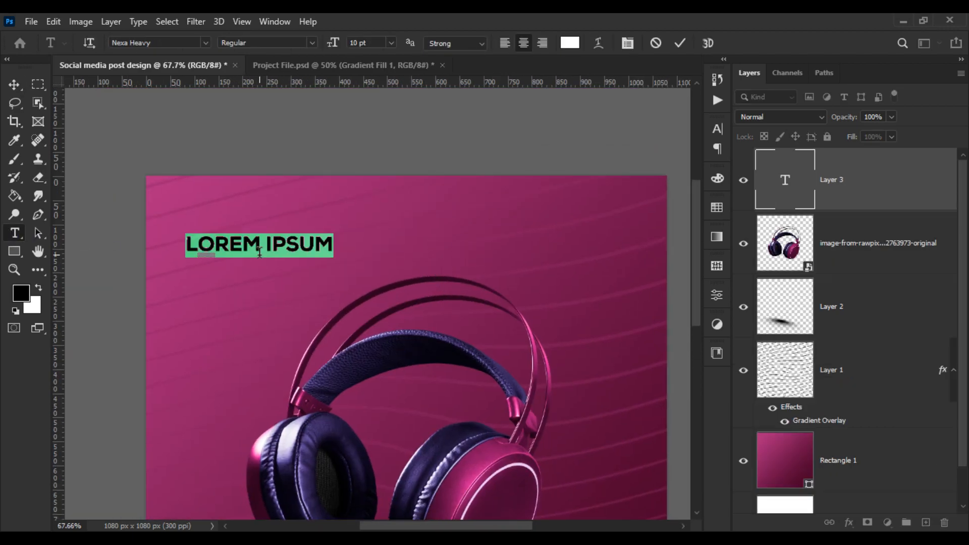
pyautogui.write('HEADP')
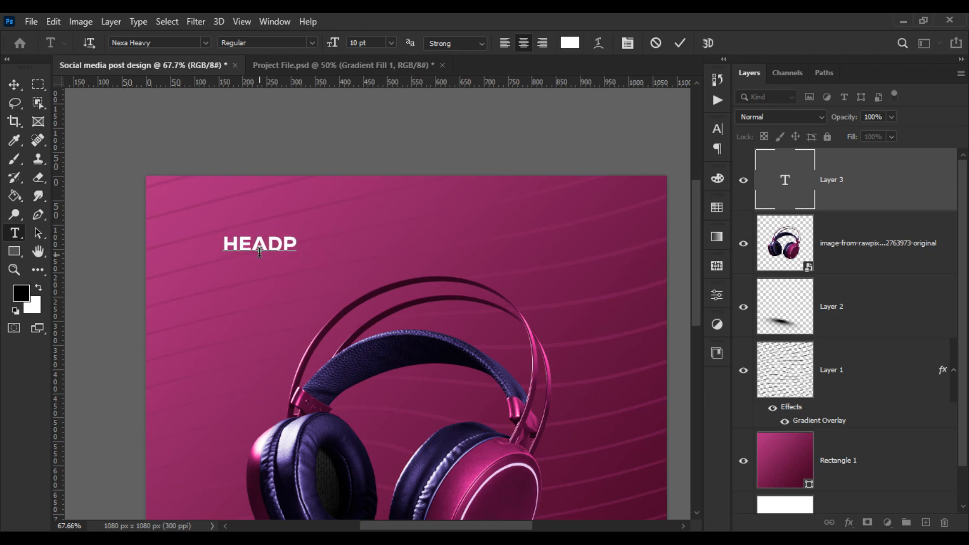
pyautogui.write('HONE')
pyautogui.hotkey('ctrl', 'a')
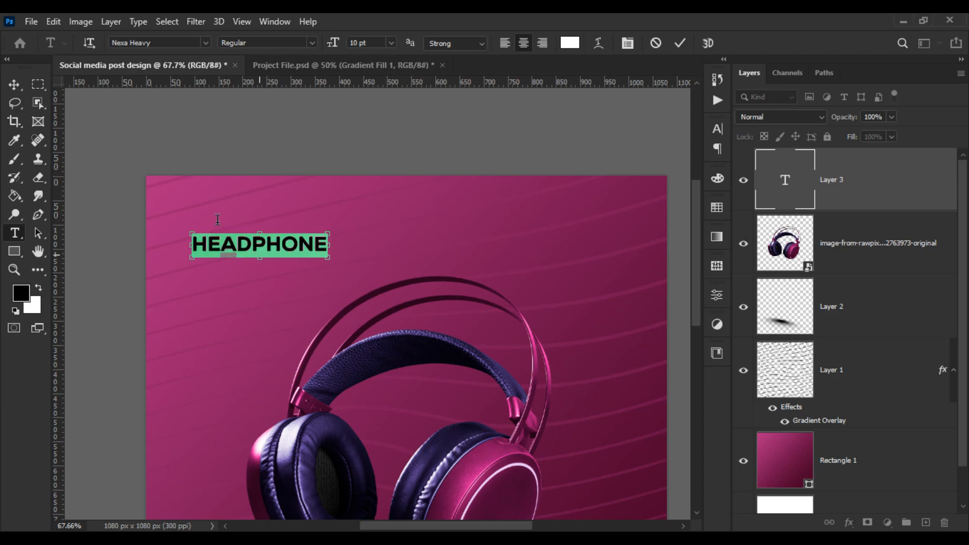
pyautogui.click(211, 43)
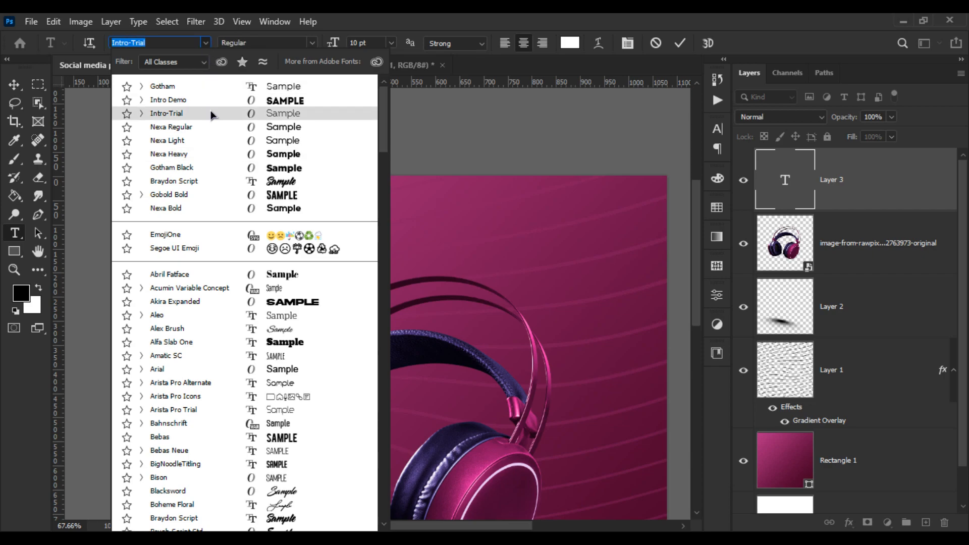
pyautogui.click(153, 196)
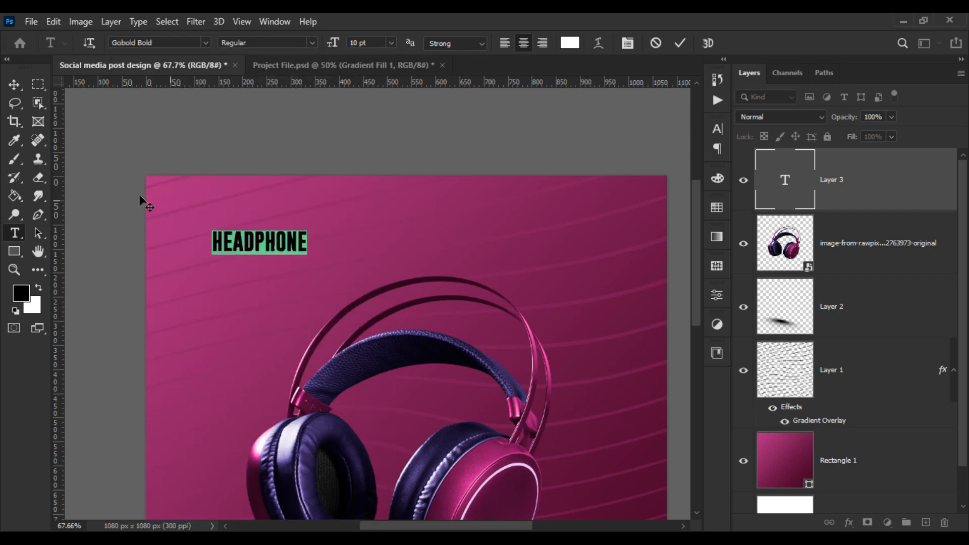
pyautogui.hotkey('ctrl', 'Return')
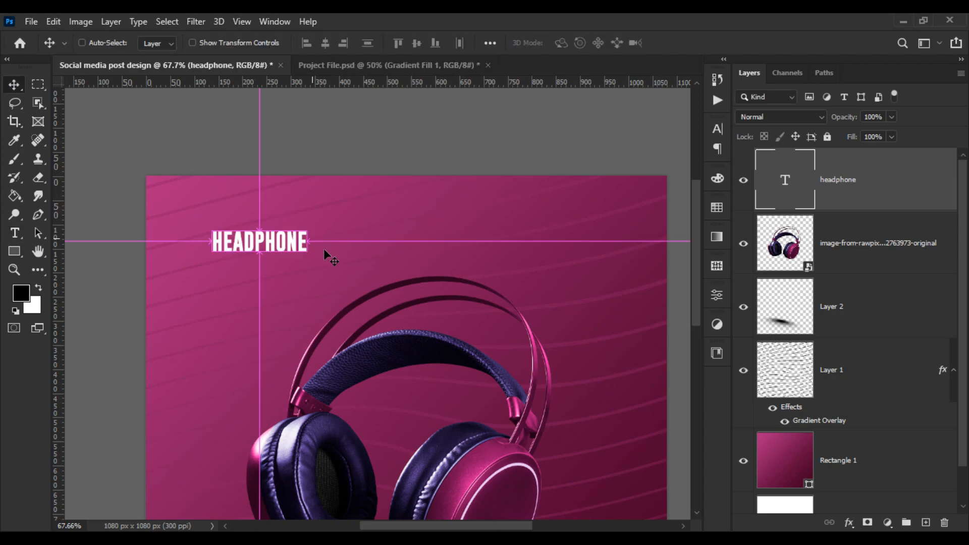
# Scale the HEADPHONE text to about 238% and move it above the headband near the canvas centre
pyautogui.hotkey('ctrl', 't')
pyautogui.moveTo(312, 242); pyautogui.dragTo(443, 241)
pyautogui.moveTo(399, 267); pyautogui.dragTo(470, 257)
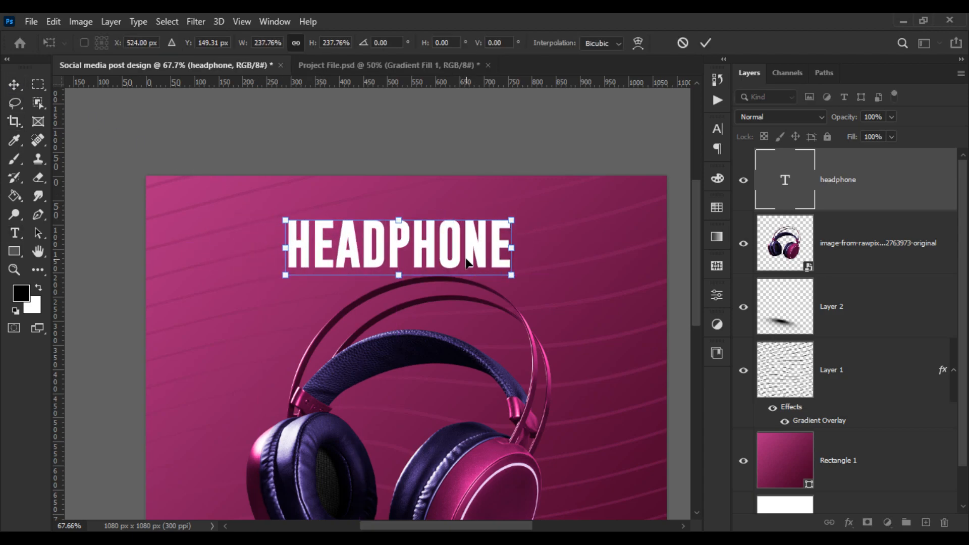
pyautogui.press('Return')
# Align the HEADPHONE text to the horizontal centre of the whole canvas and clear the selection
pyautogui.hotkey('ctrl', 'a')
pyautogui.click(326, 44)
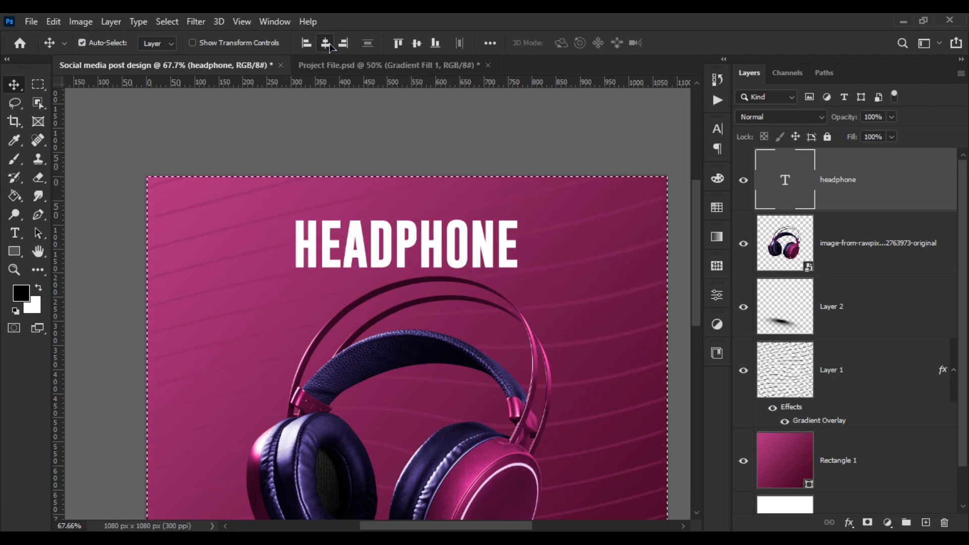
pyautogui.hotkey('ctrl', 'd')
pyautogui.scroll(-3, 351, 53)
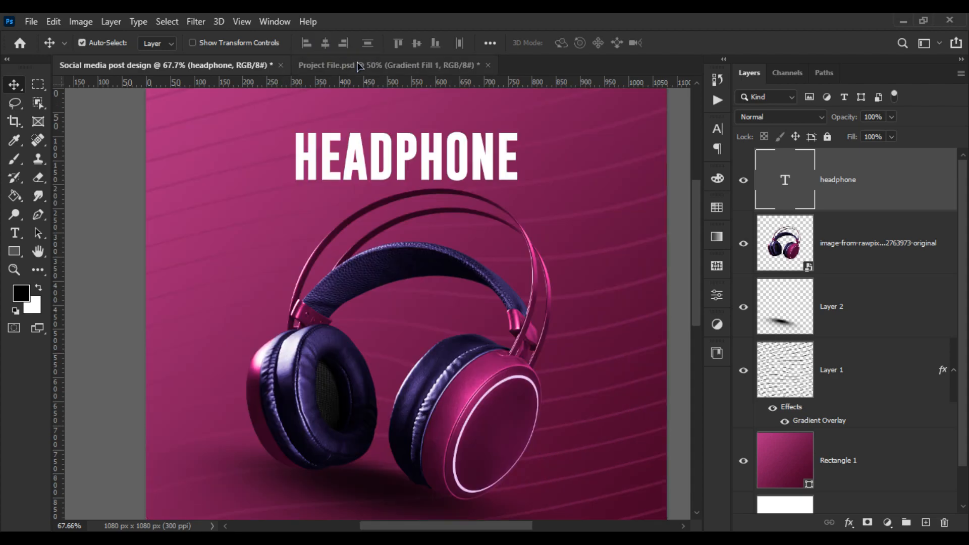
# Recolour the HEADPHONE text dark navy (20163a), sampled from the left ear cup
pyautogui.scroll(-4, 441, 185)
pyautogui.scroll(1, 441, 185)
pyautogui.scroll(4, 441, 186)
pyautogui.scroll(2, 428, 218)
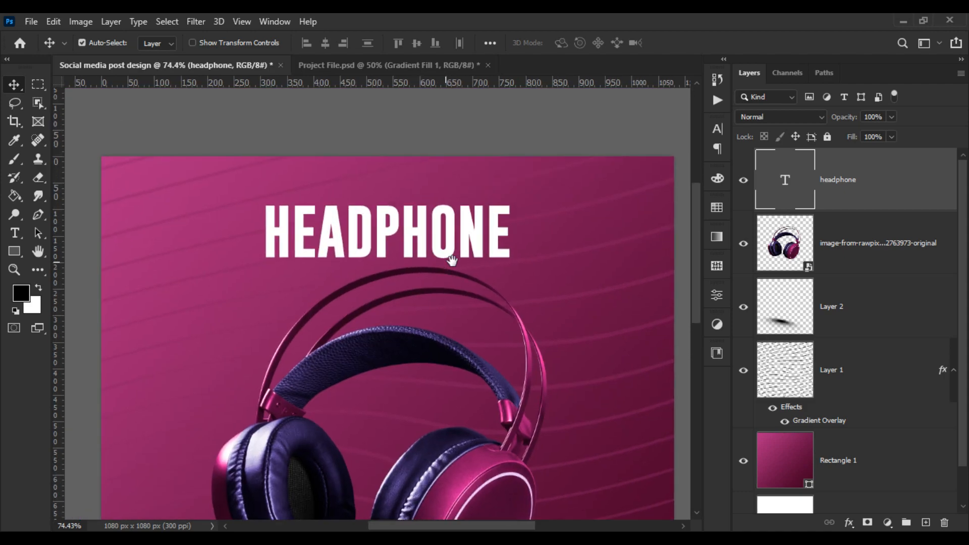
pyautogui.click(15, 233)
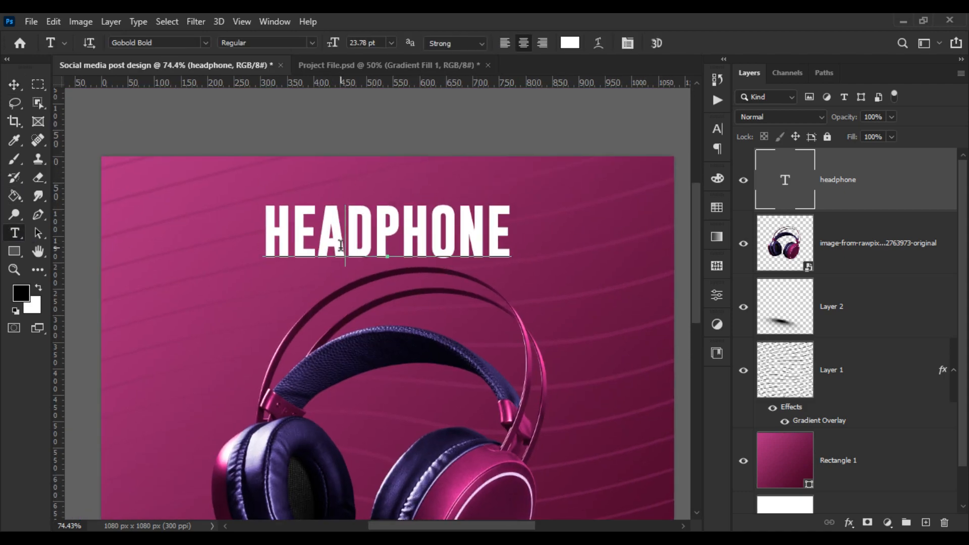
pyautogui.doubleClick(324, 238)
pyautogui.click(578, 45)
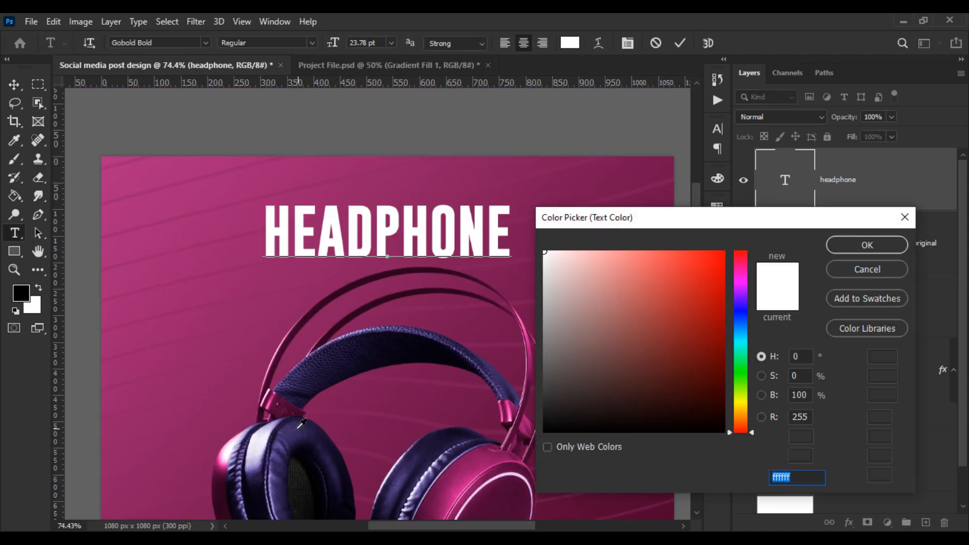
pyautogui.click(262, 500)
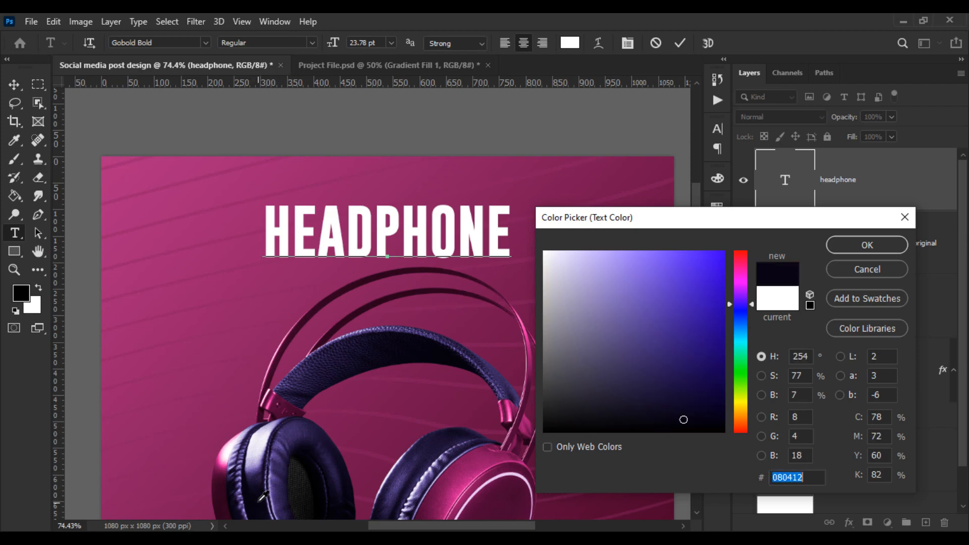
pyautogui.click(262, 489)
pyautogui.click(262, 484)
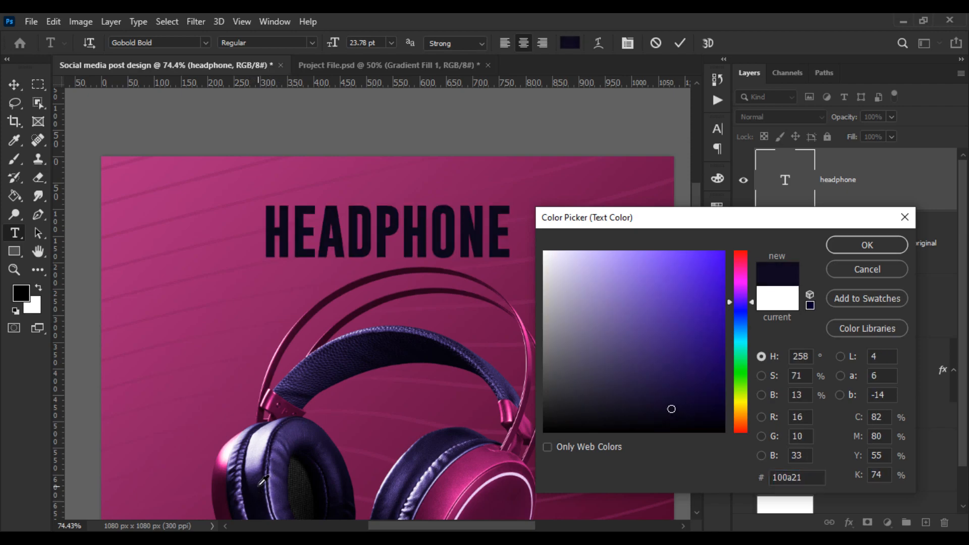
pyautogui.click(265, 475)
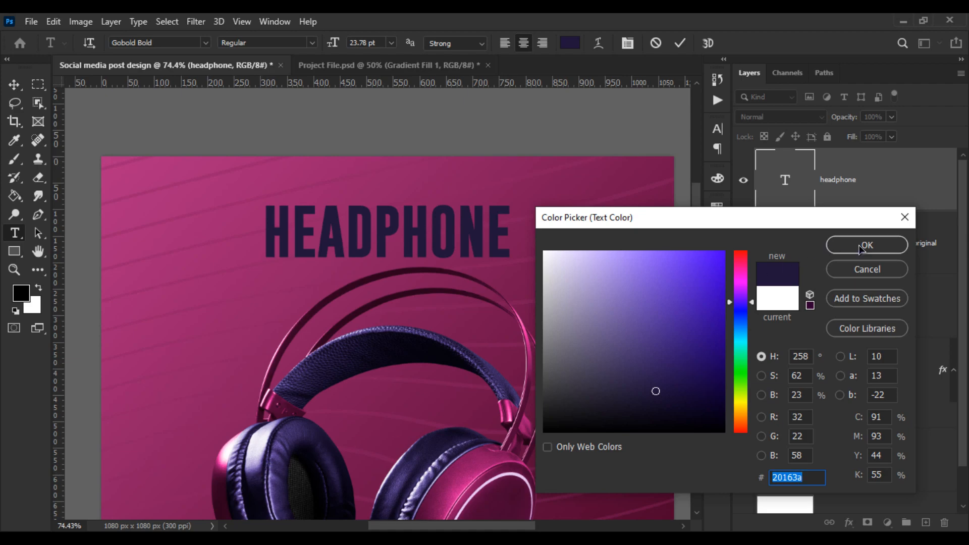
pyautogui.click(854, 247)
pyautogui.click(15, 84)
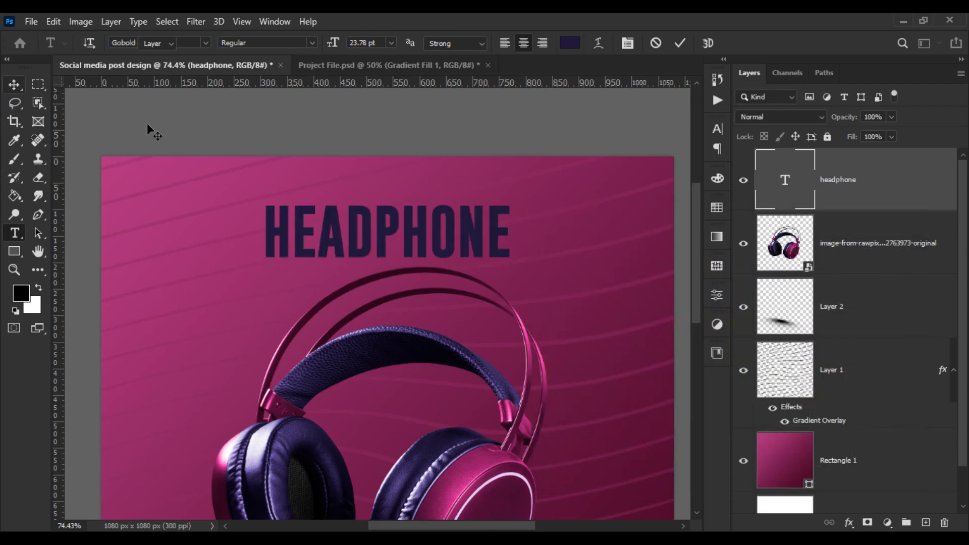
# Add a Stroke layer style to the HEADPHONE text, 3 px outside with a pink-to-white gradient fill, and leave Gradient Overlay off
pyautogui.rightClick(855, 198)
pyautogui.click(726, 34)
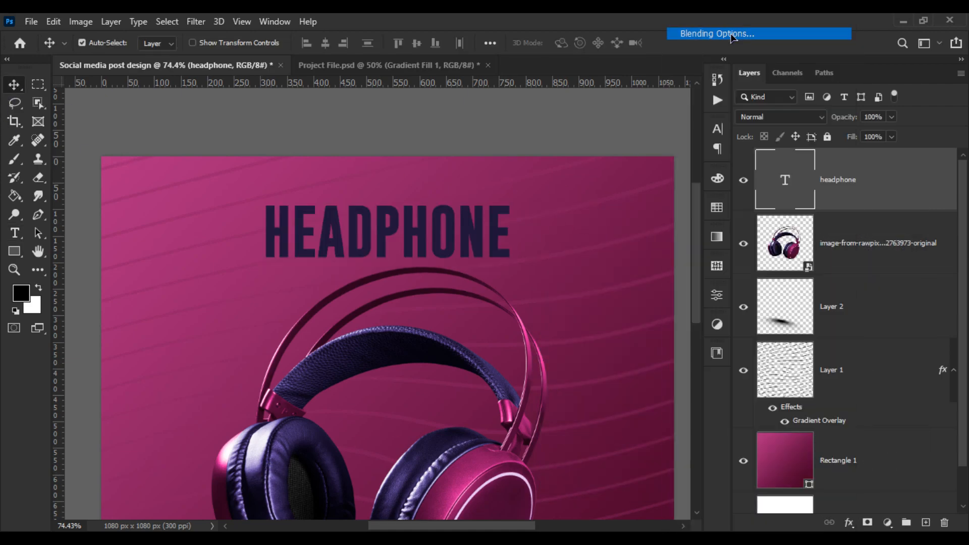
pyautogui.click(446, 253)
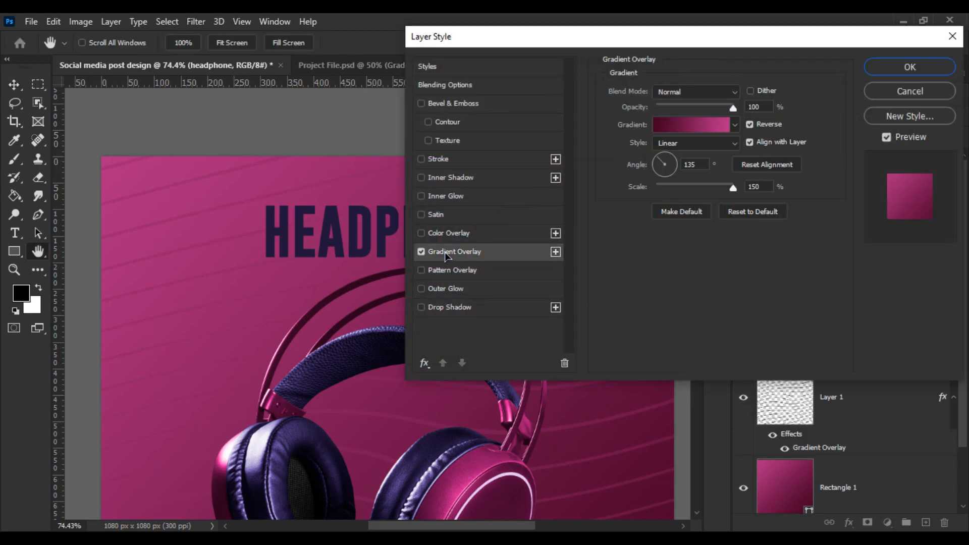
pyautogui.click(421, 252)
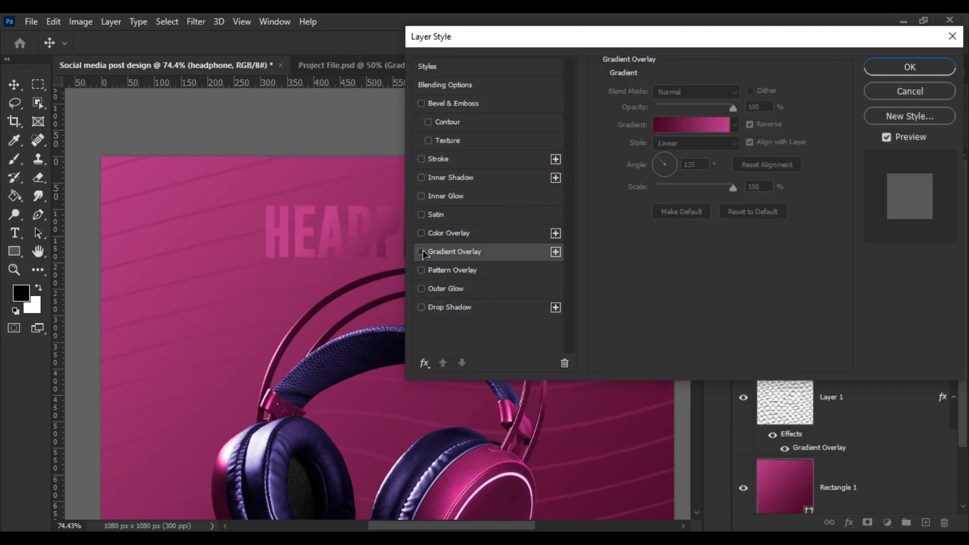
pyautogui.click(439, 159)
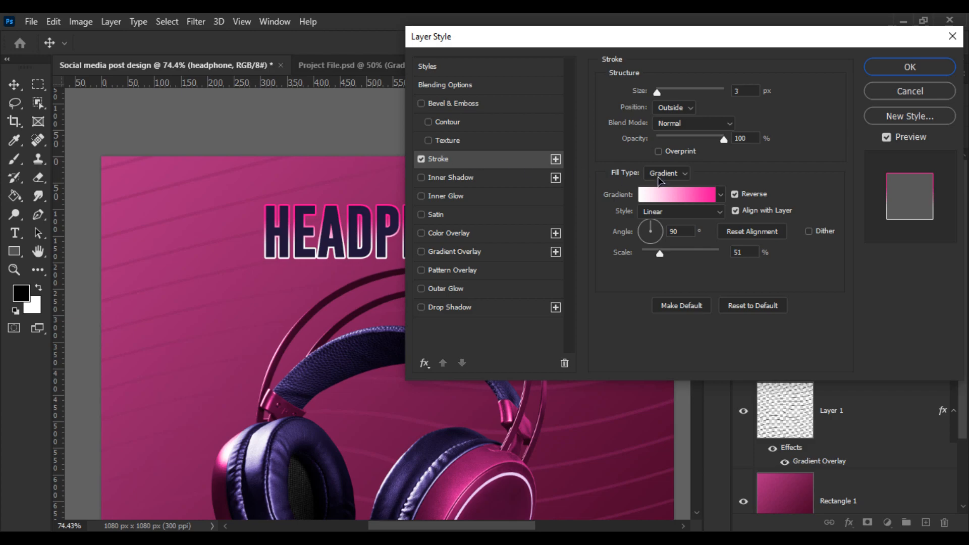
# Check the colours of both stops in the HEADPHONE stroke gradient
pyautogui.click(690, 195)
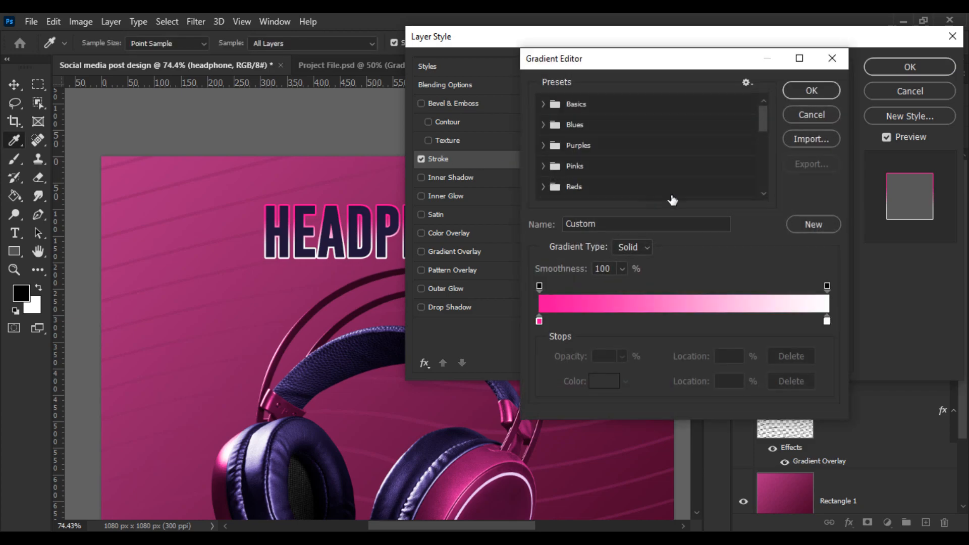
pyautogui.click(539, 322)
pyautogui.click(604, 381)
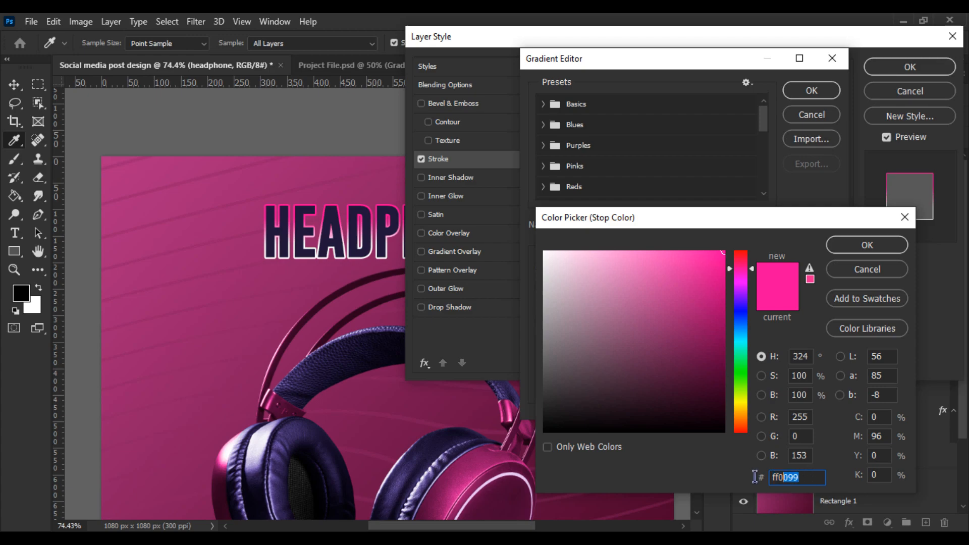
pyautogui.click(854, 249)
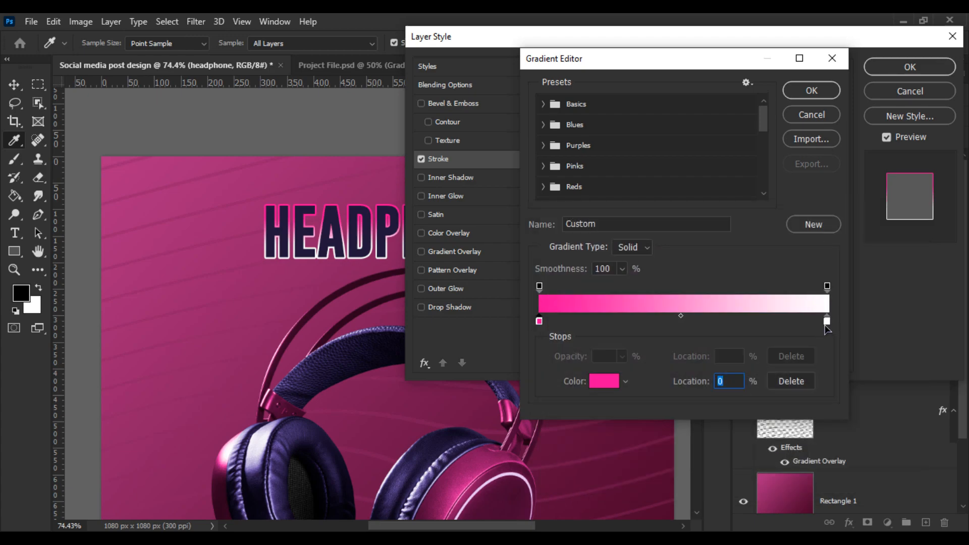
pyautogui.doubleClick(826, 322)
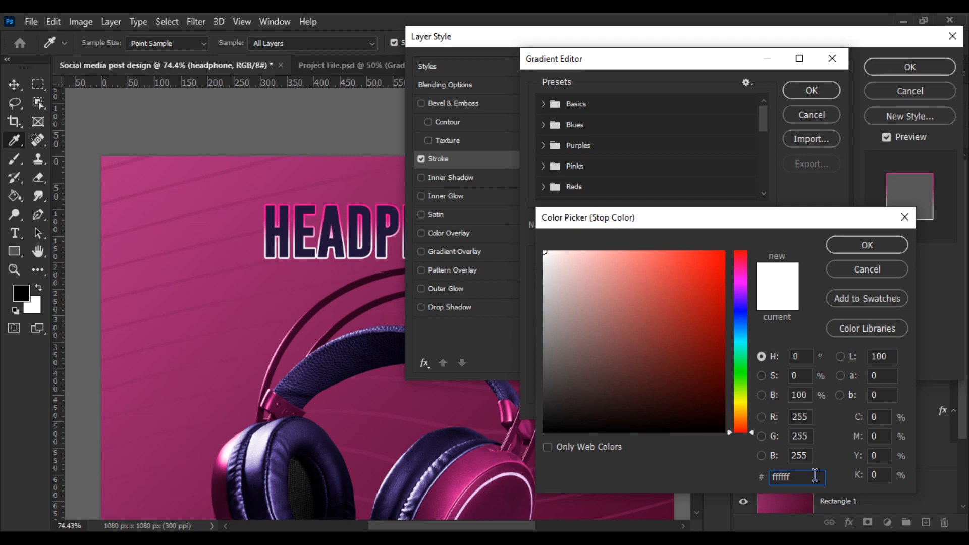
pyautogui.click(867, 244)
pyautogui.click(811, 92)
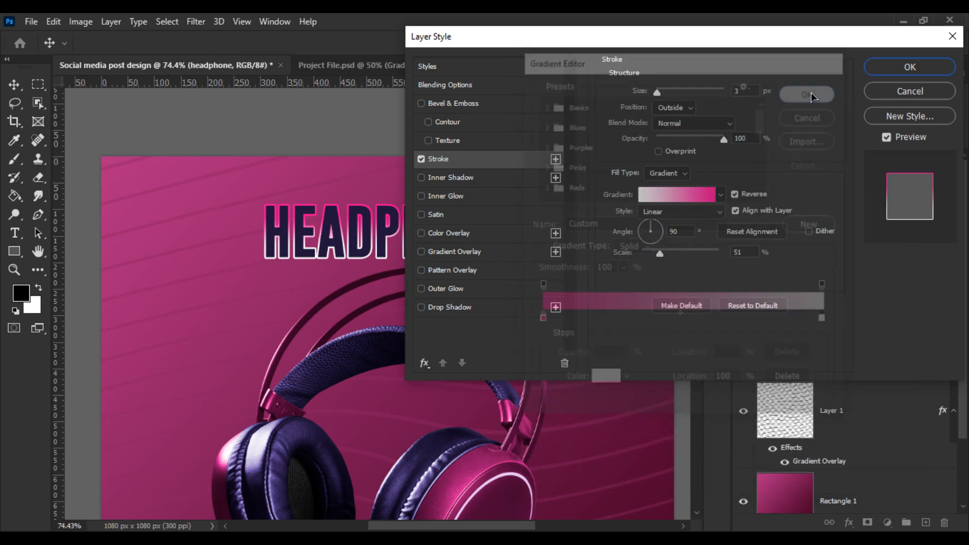
# Add a pink Outer Glow to the HEADPHONE text in Screen mode, 15% opacity and 128 px size, leaving Drop Shadow off
pyautogui.click(461, 310)
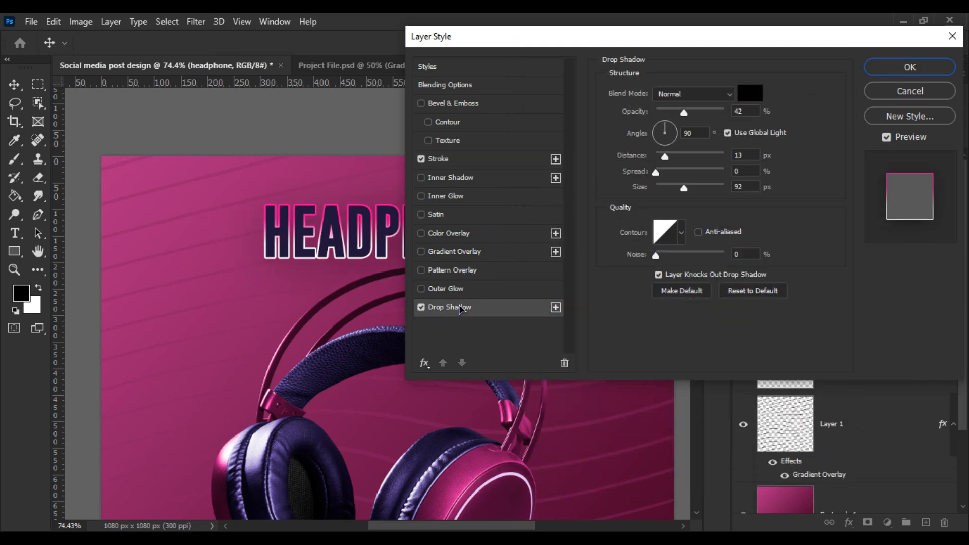
pyautogui.click(422, 308)
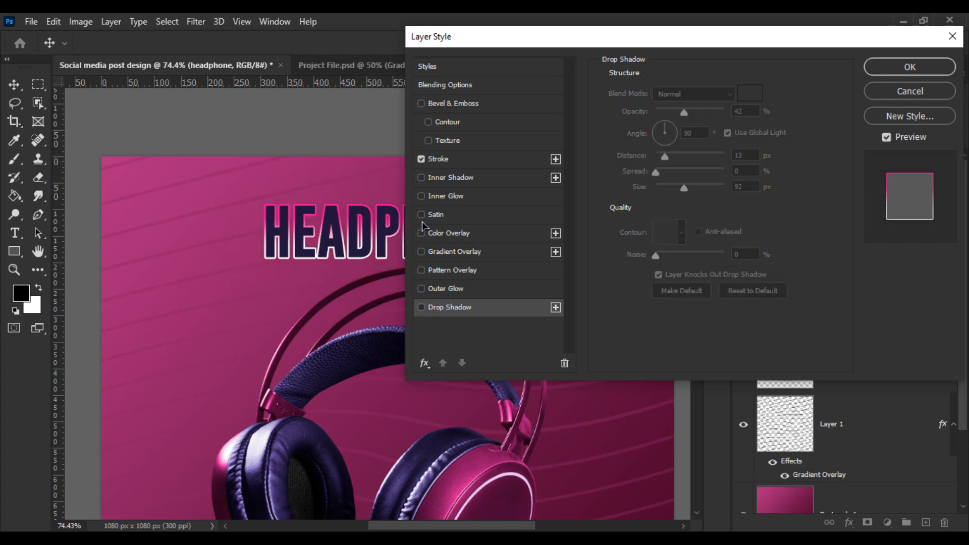
pyautogui.click(445, 290)
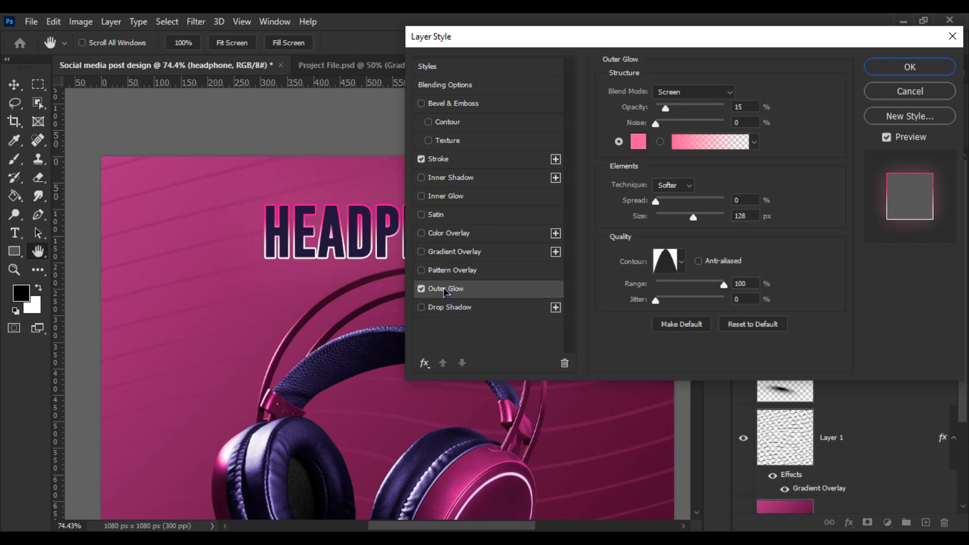
pyautogui.click(919, 63)
pyautogui.scroll(2, 432, 173)
pyautogui.scroll(-3, 427, 186)
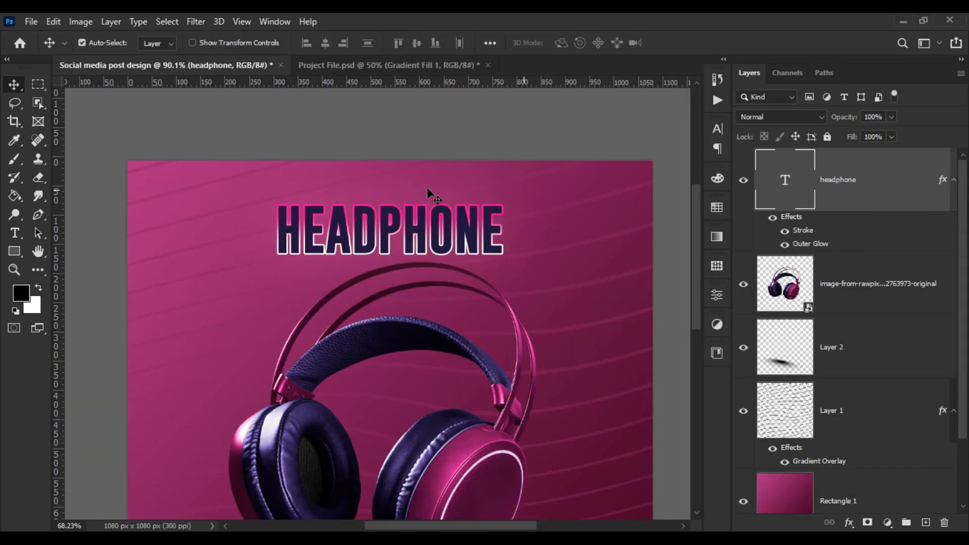
pyautogui.scroll(-4, 427, 186)
pyautogui.scroll(1, 427, 187)
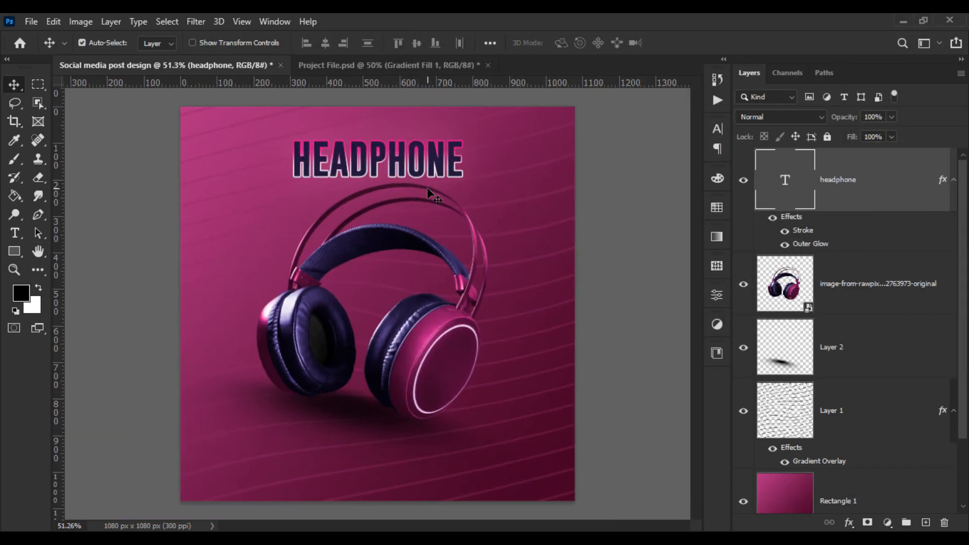
# Add a new text line reading CONNECT & PLAY beside the start of the HEADPHONE title
pyautogui.scroll(6, 427, 189)
pyautogui.moveTo(429, 195); pyautogui.dragTo(535, 370)
pyautogui.click(15, 233)
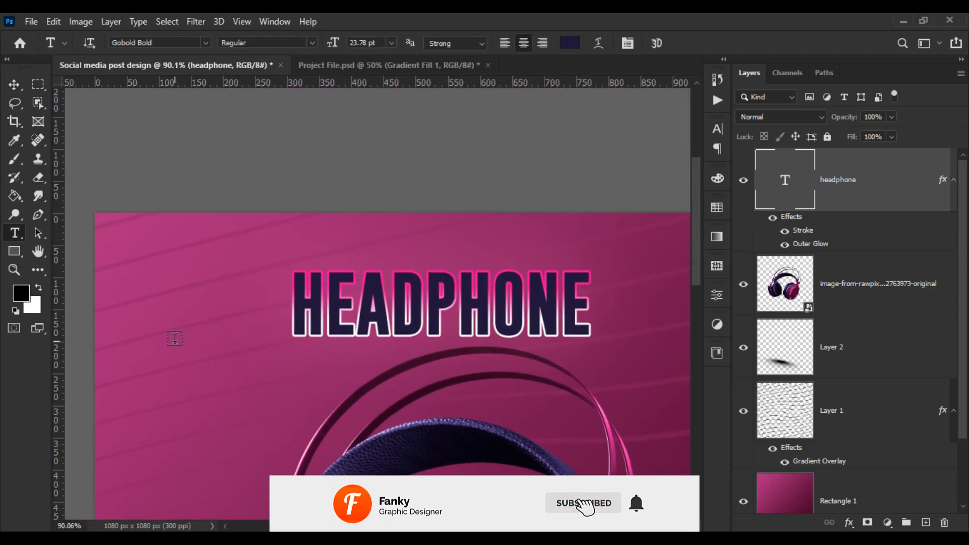
pyautogui.click(174, 339)
pyautogui.write('C')
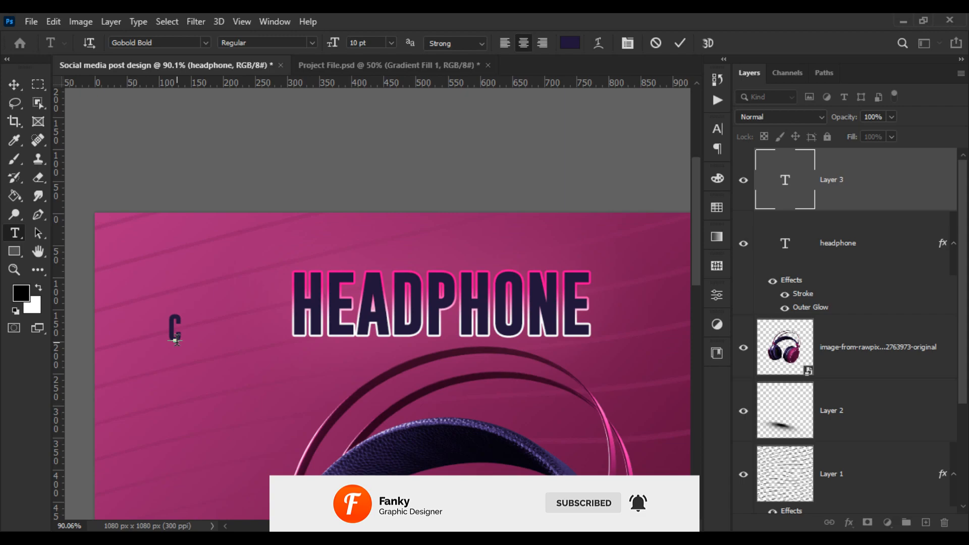
pyautogui.write('ONNECT')
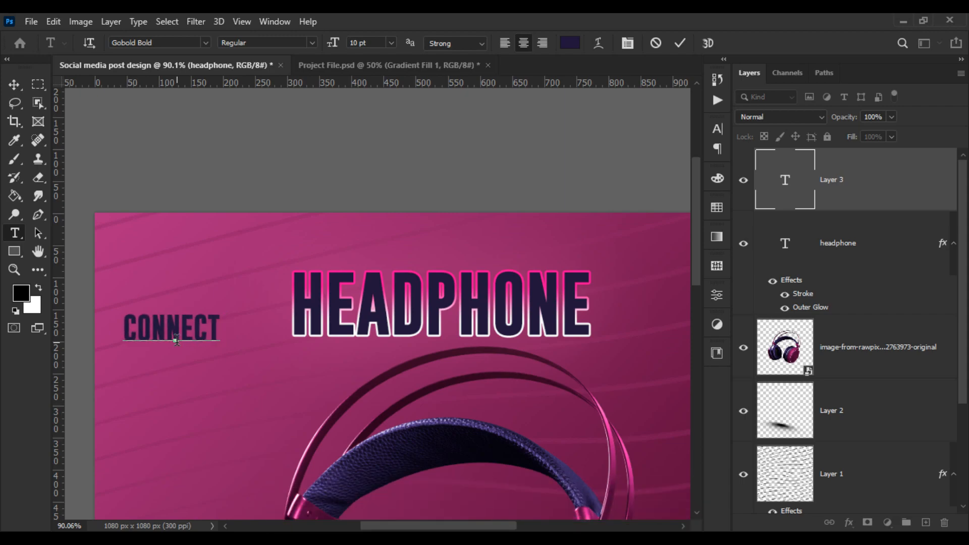
pyautogui.write(' %')
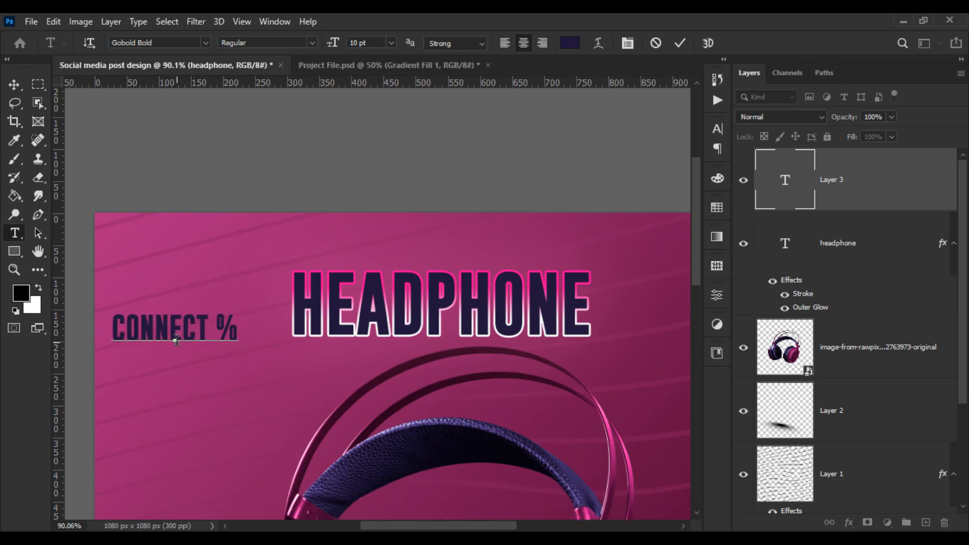
pyautogui.press('BackSpace')
pyautogui.write('& PALY')
pyautogui.hotkey('ctrl', 'a')
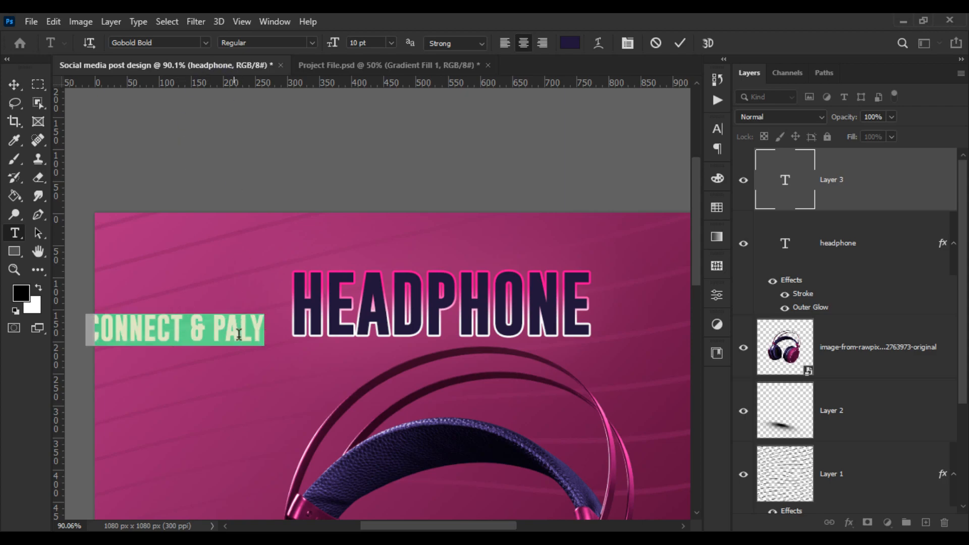
pyautogui.click(243, 339)
pyautogui.press('BackSpace')
pyautogui.press('Right')
pyautogui.write('A')
# Change the font of the whole CONNECT & PLAY line to Gotham Bold
pyautogui.hotkey('ctrl', 'a')
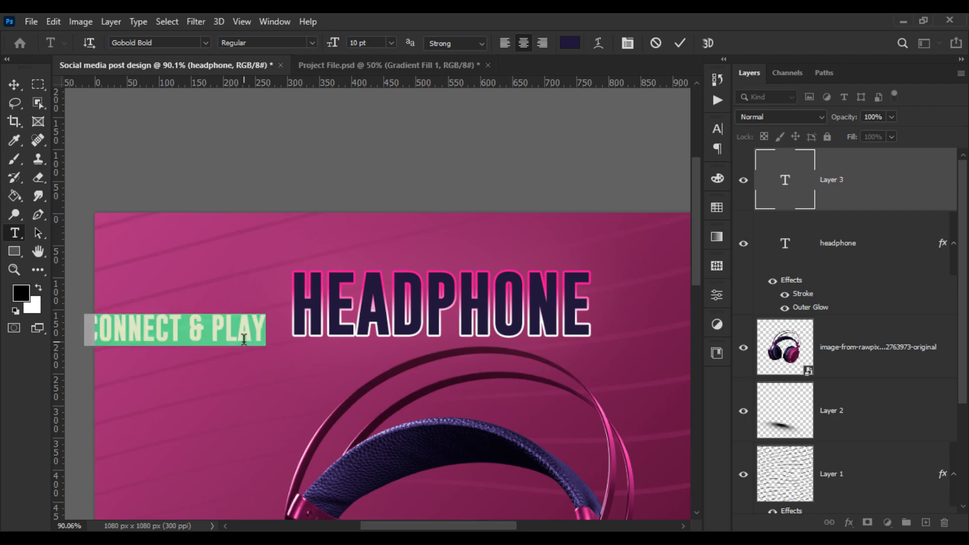
pyautogui.click(176, 42)
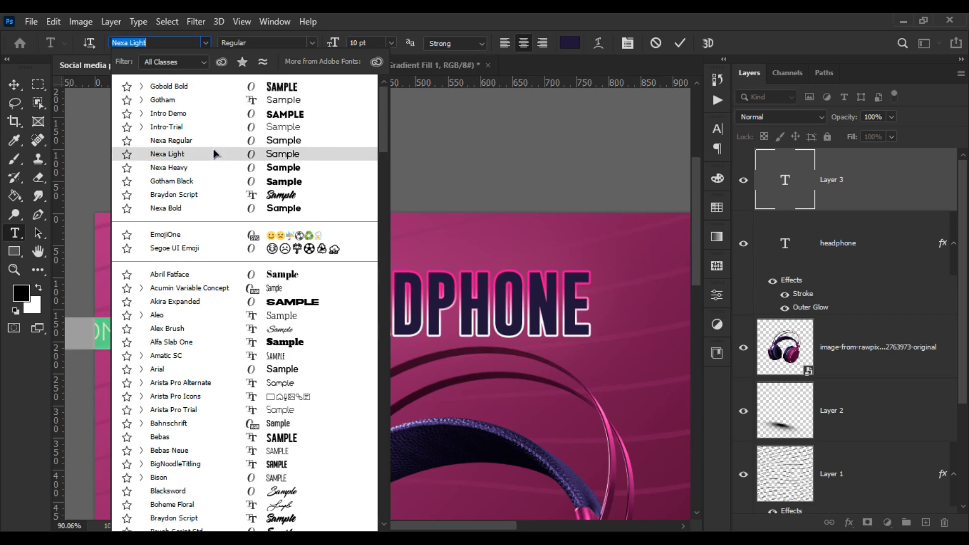
pyautogui.click(224, 167)
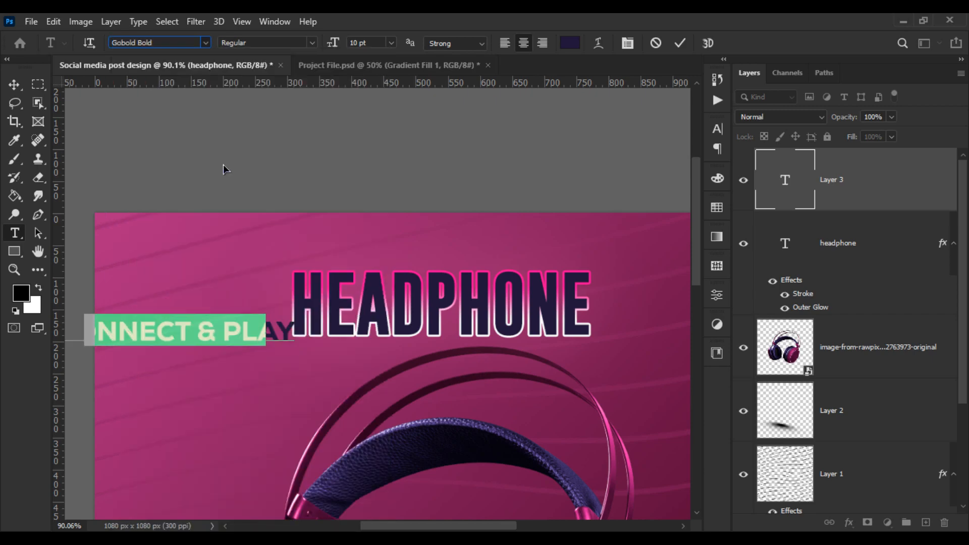
pyautogui.click(142, 43)
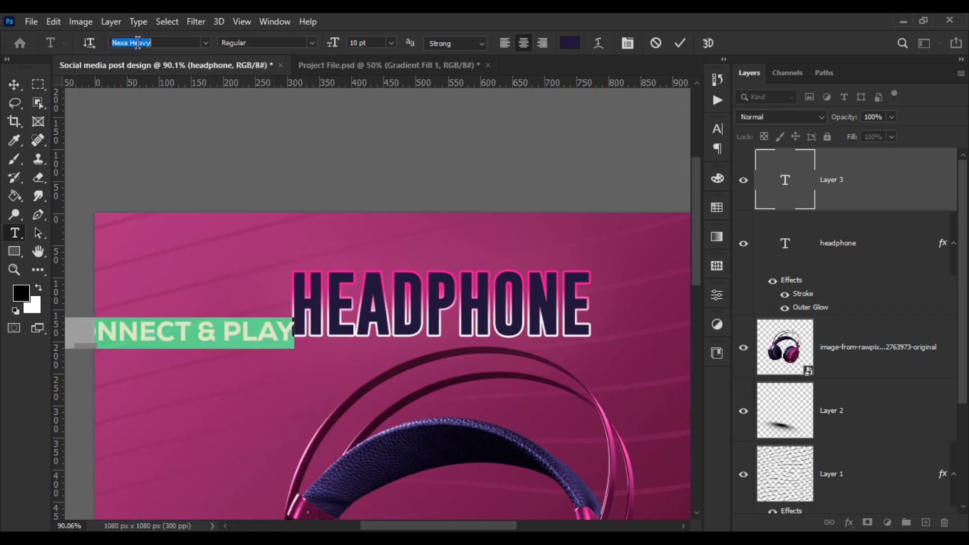
pyautogui.write('got')
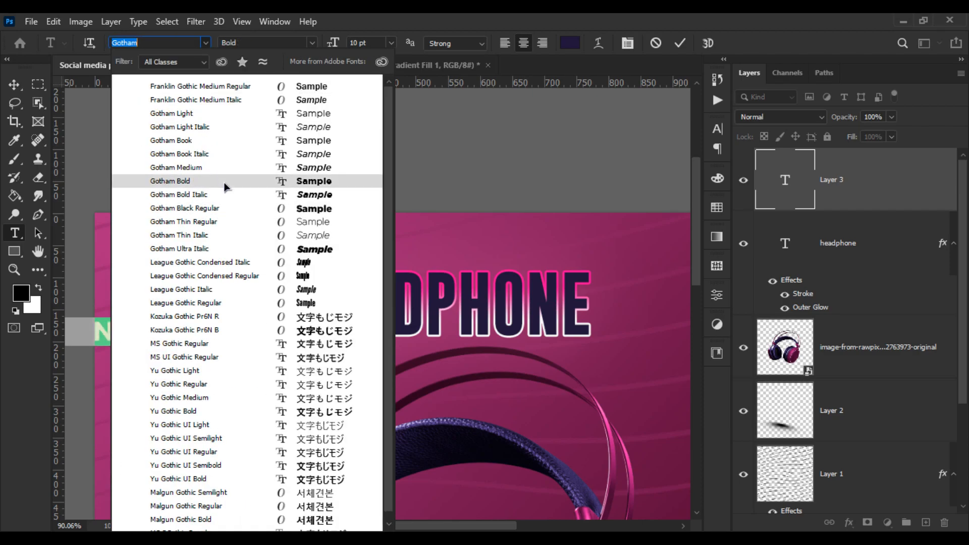
pyautogui.click(201, 181)
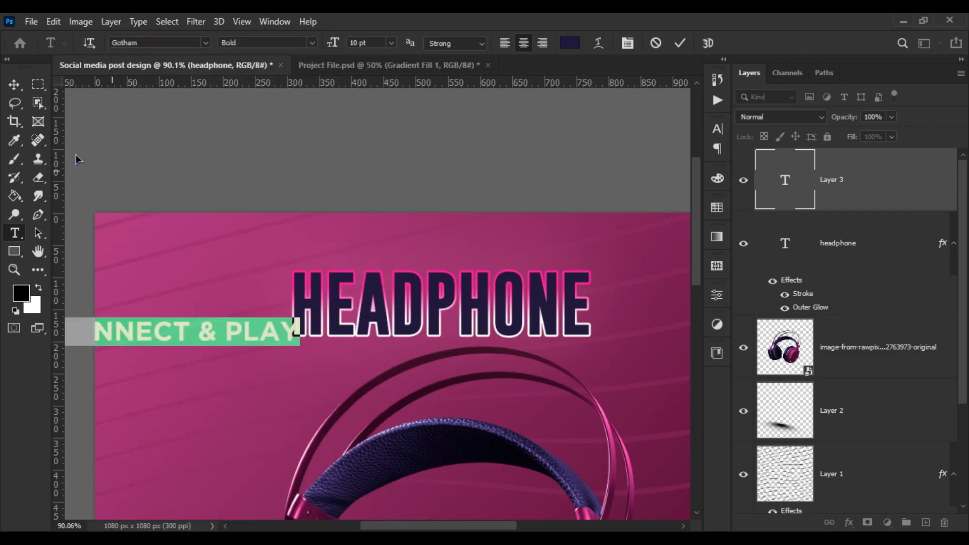
# Move the CONNECT & PLAY text centrally above the HEADPHONE title and scale it to about 63%
pyautogui.click(14, 84)
pyautogui.moveTo(218, 340); pyautogui.dragTo(476, 249)
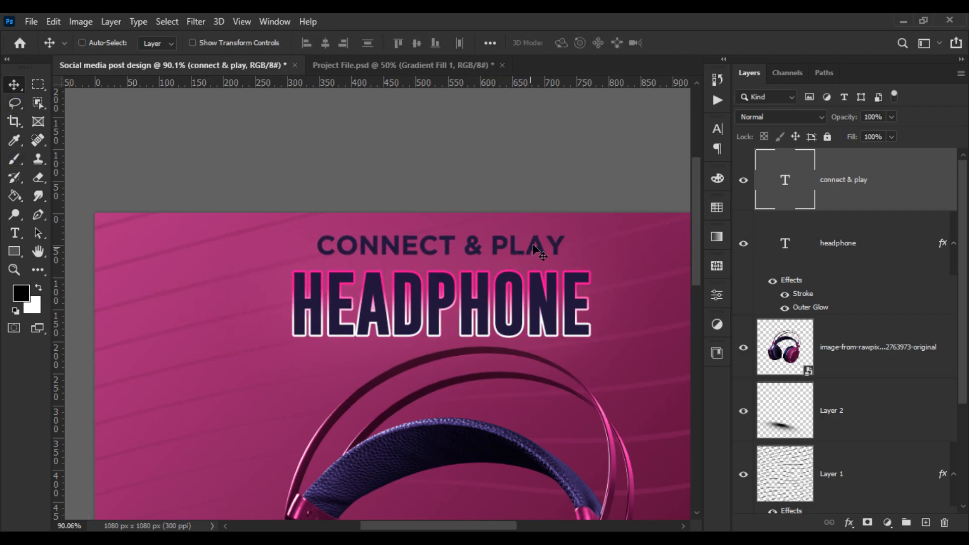
pyautogui.hotkey('ctrl', 't')
pyautogui.moveTo(565, 230); pyautogui.dragTo(487, 246)
pyautogui.press('Return')
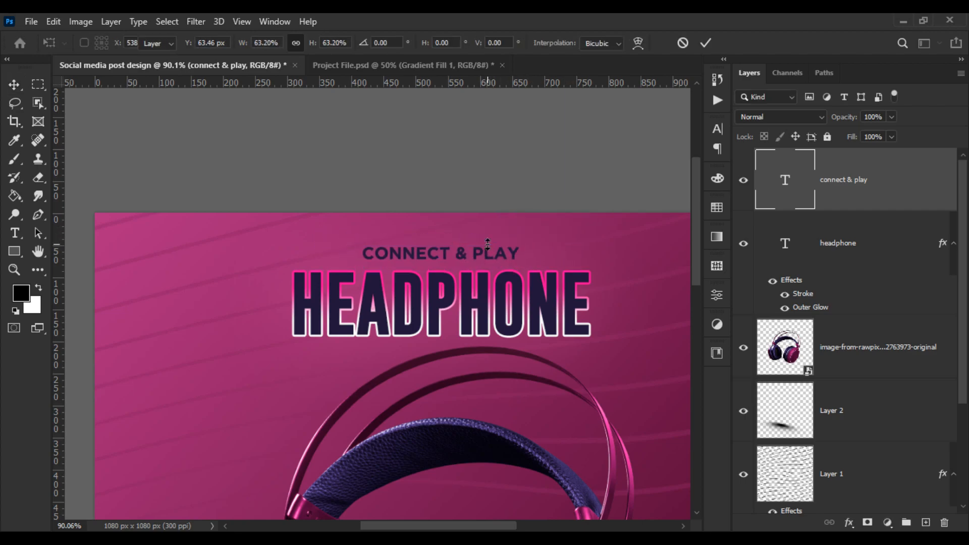
# Recolour the CONNECT & PLAY text white (ffffff)
pyautogui.click(18, 222)
pyautogui.click(17, 233)
pyautogui.click(396, 259)
pyautogui.hotkey('ctrl', 'a')
pyautogui.click(570, 43)
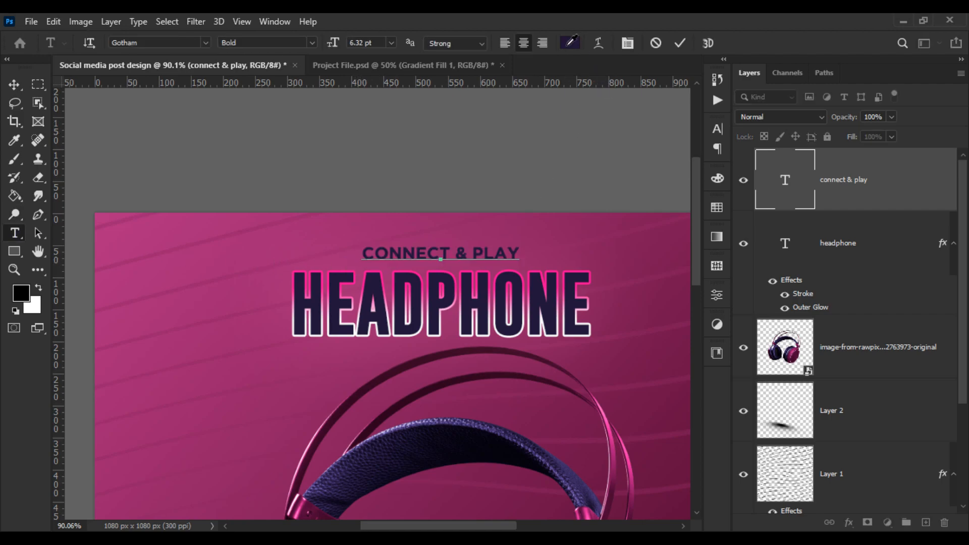
pyautogui.write('ffffff')
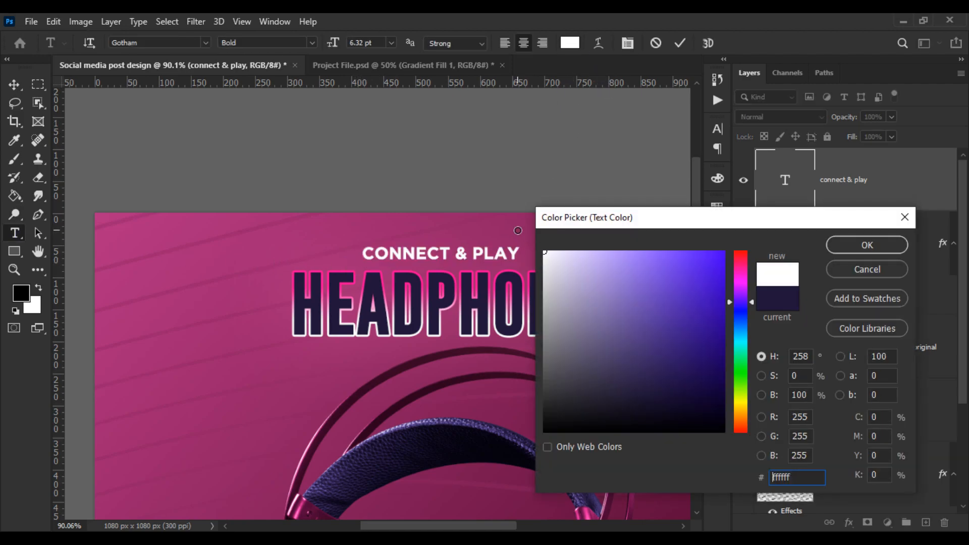
pyautogui.click(848, 248)
# Move the headphones image and its shadow layer together slightly down, away from the title
pyautogui.scroll(-5, 141, 189)
pyautogui.click(14, 84)
pyautogui.click(838, 379)
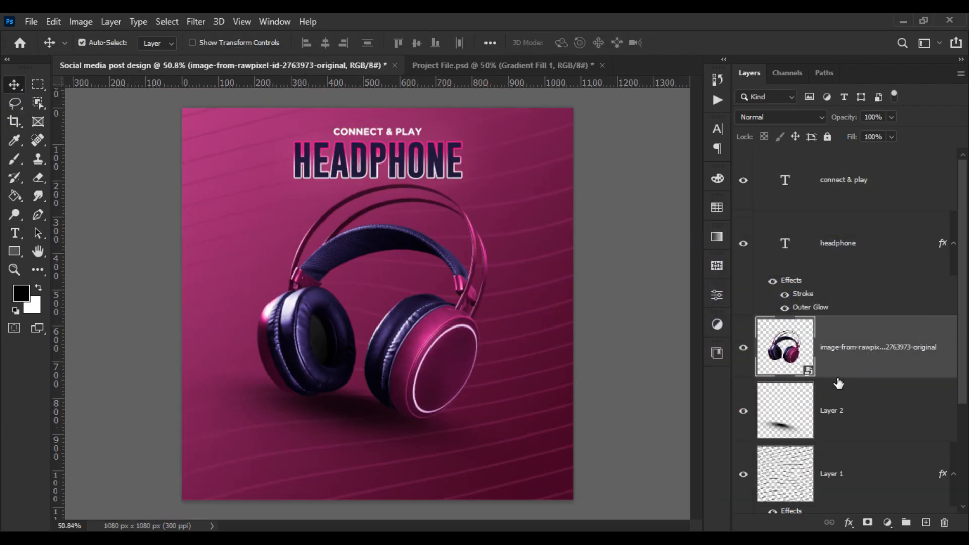
pyautogui.keyDown('shift'); pyautogui.click(838, 399); pyautogui.keyUp('shift')
pyautogui.hotkey('ctrl', 't')
pyautogui.moveTo(452, 334); pyautogui.dragTo(452, 341)
pyautogui.press('Return')
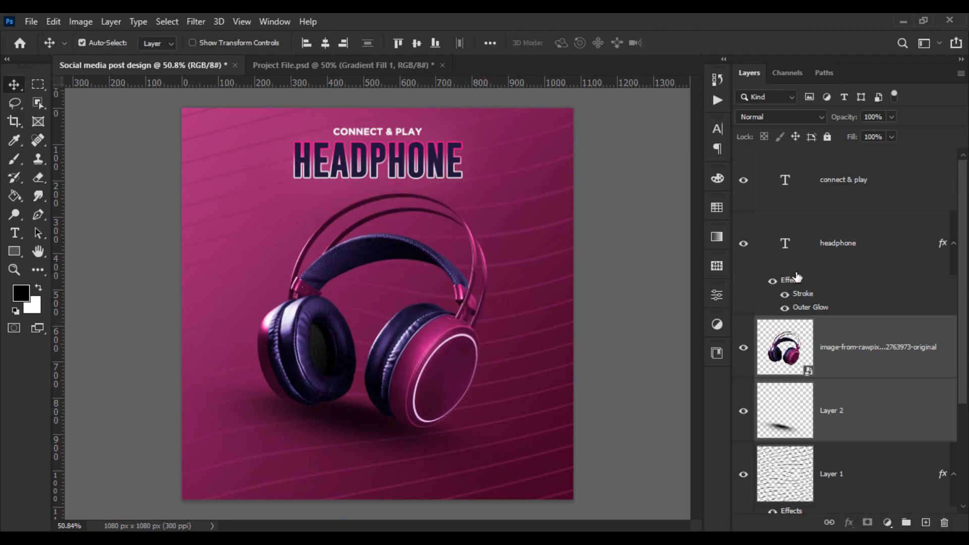
# Enlarge the CONNECT & PLAY and HEADPHONE text layers together slightly and adjust their position above the headband
pyautogui.click(823, 218)
pyautogui.click(823, 193)
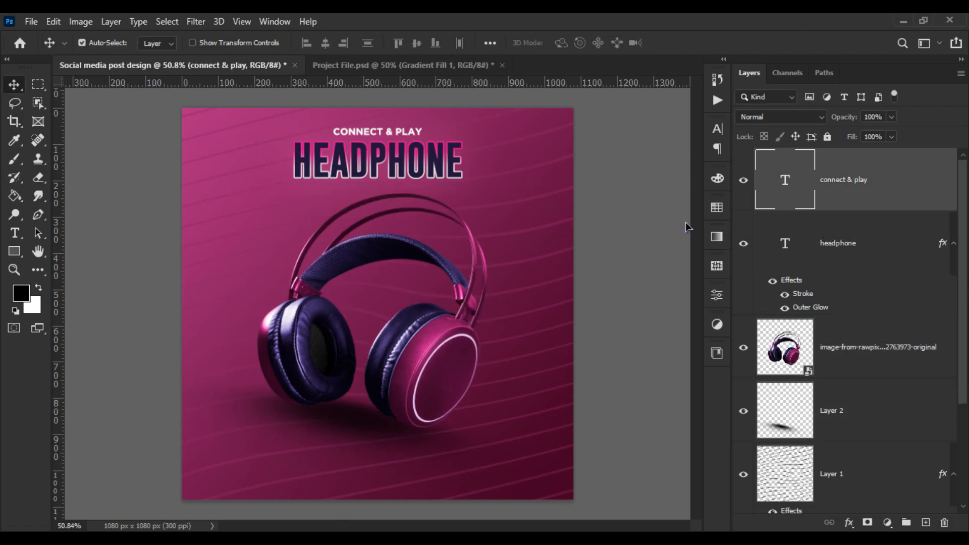
pyautogui.keyDown('shift'); pyautogui.click(837, 243); pyautogui.keyUp('shift')
pyautogui.hotkey('ctrl', 't')
pyautogui.scroll(2, 475, 150)
pyautogui.moveTo(478, 142); pyautogui.dragTo(490, 142)
pyautogui.scroll(3, 427, 210)
pyautogui.moveTo(398, 214); pyautogui.dragTo(401, 217)
pyautogui.press('Return')
# Examine the size and spacing of the title lines relative to the headphones across the whole post
pyautogui.scroll(-2, 403, 216)
pyautogui.scroll(1, 404, 216)
pyautogui.scroll(-1, 404, 216)
pyautogui.scroll(1, 405, 216)
pyautogui.scroll(1, 410, 232)
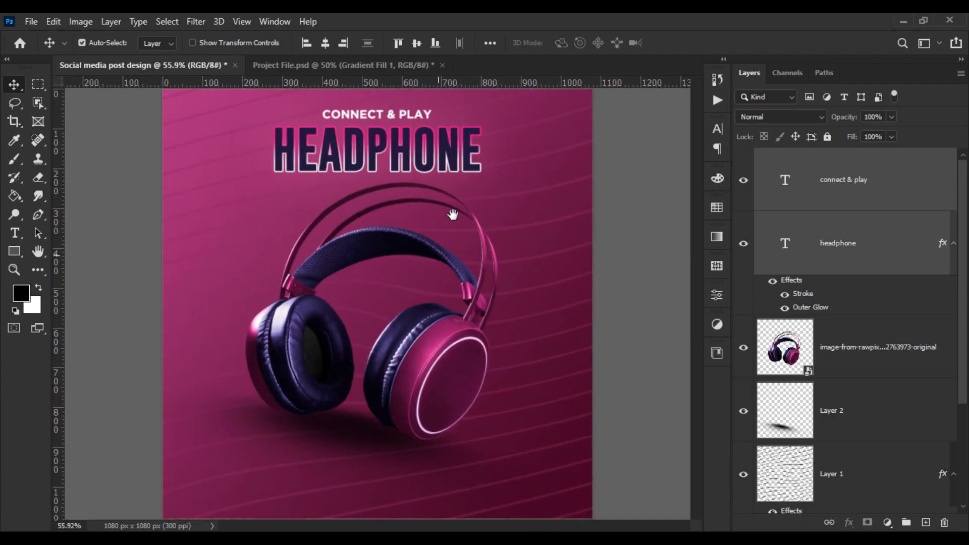
pyautogui.scroll(1, 444, 259)
pyautogui.moveTo(446, 262)
pyautogui.mouseDown()
pyautogui.moveTo(472, 190)
pyautogui.moveTo(441, 261)
pyautogui.mouseUp()
pyautogui.scroll(-1, 438, 281)
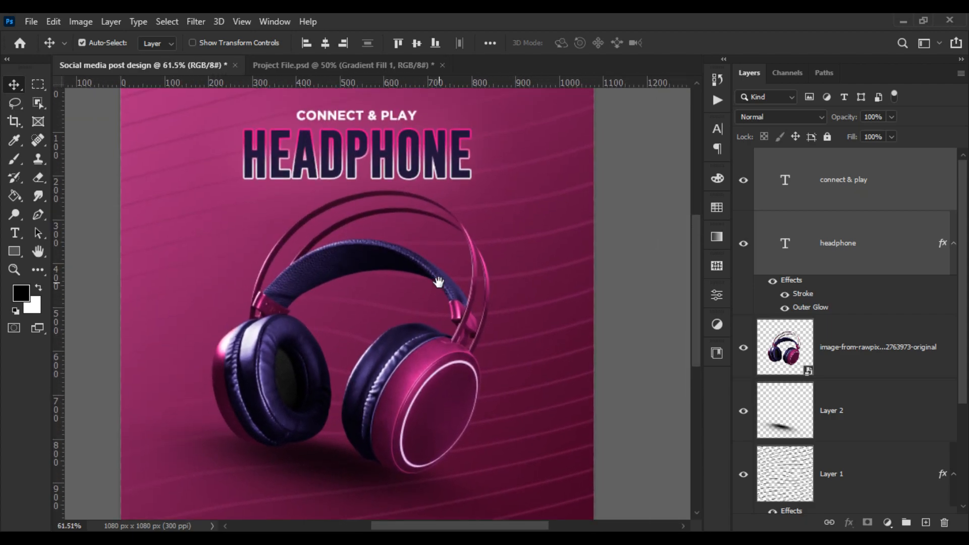
pyautogui.scroll(-1, 438, 280)
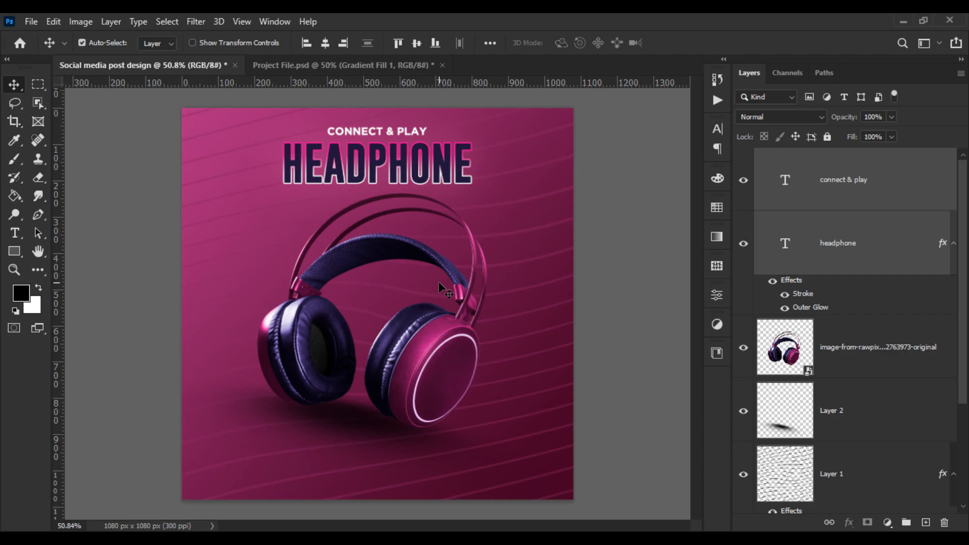
# Draw a 129 px ellipse circle with no fill or stroke over the outer right side of the headband
pyautogui.scroll(2, 508, 283)
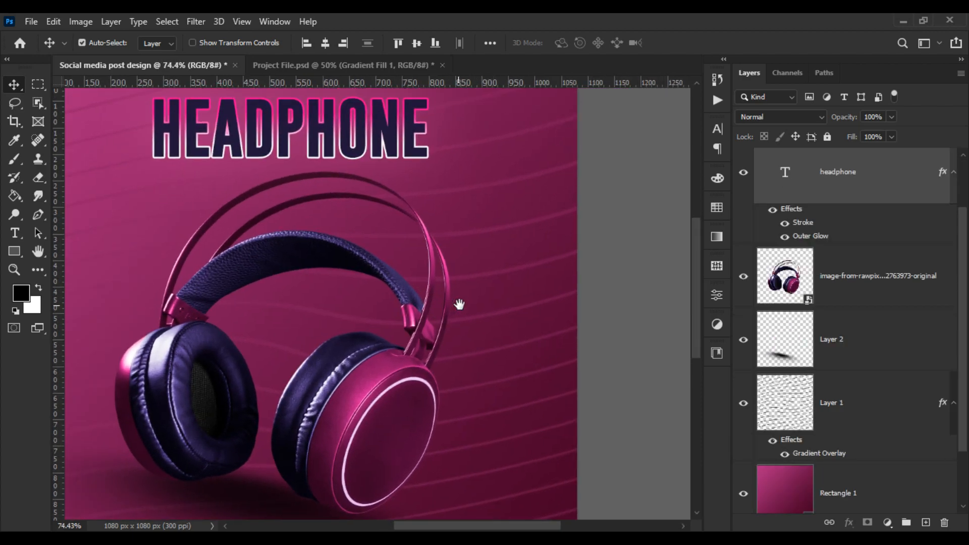
pyautogui.click(14, 251)
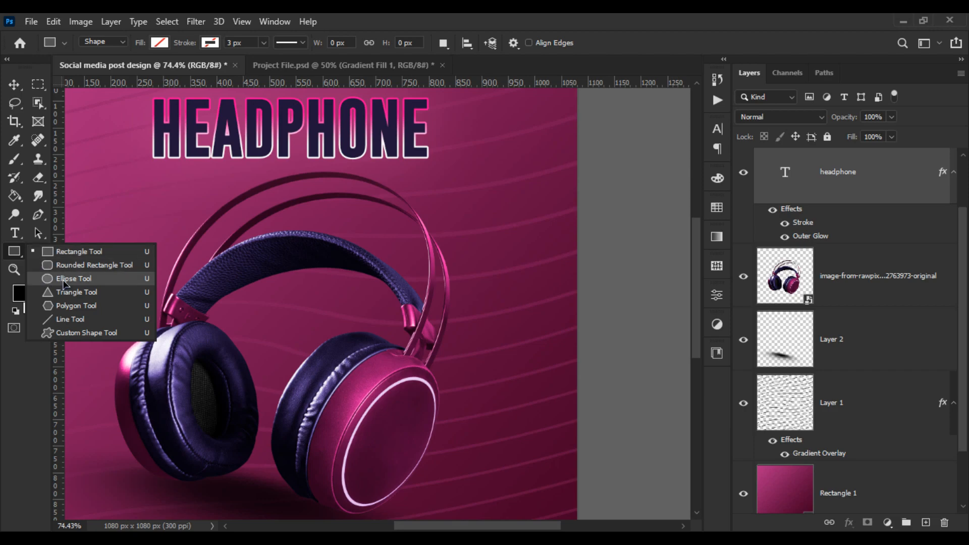
pyautogui.hotkey('shift', 'u')
pyautogui.moveTo(430, 220); pyautogui.dragTo(498, 288)
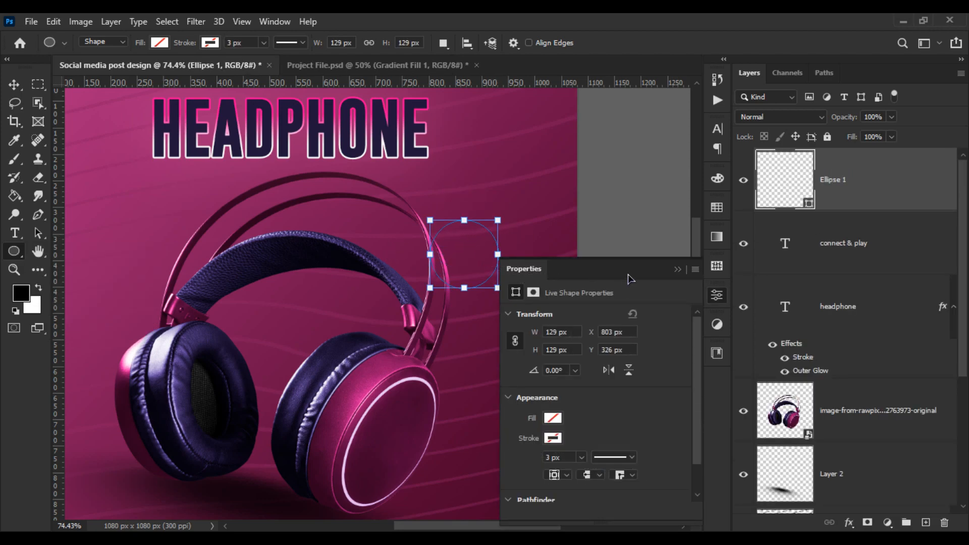
pyautogui.click(678, 270)
# Fill the circle beside the headband with white and copy the HEADPHONE title's layer style onto it
pyautogui.rightClick(823, 310)
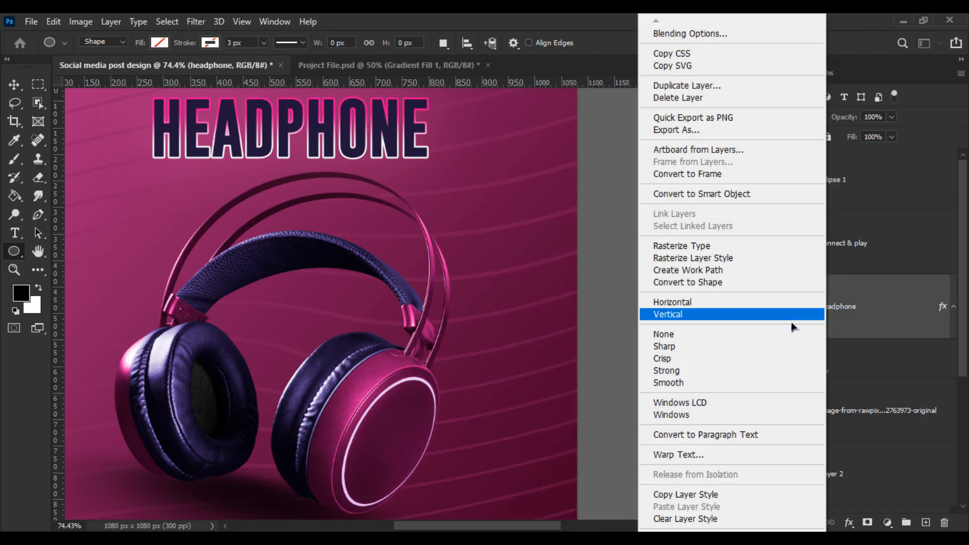
pyautogui.click(686, 494)
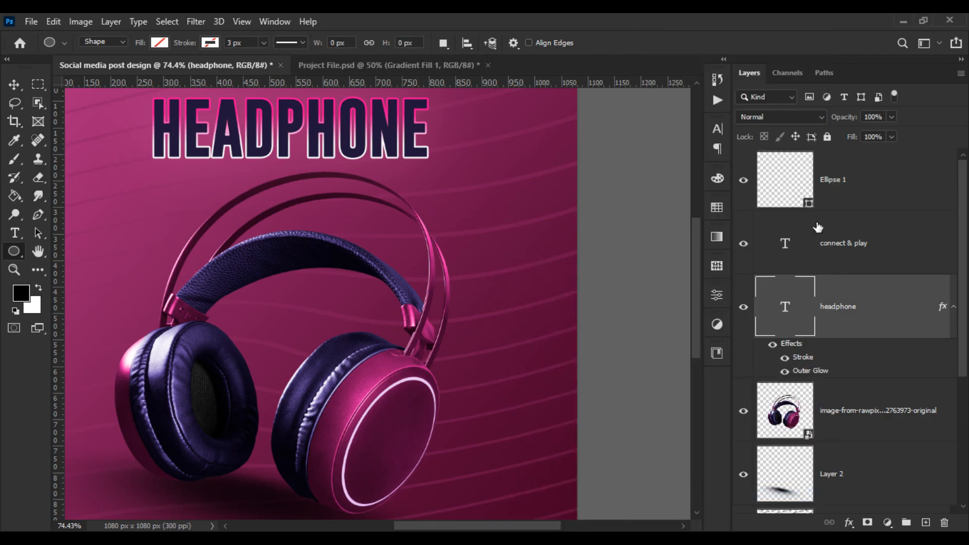
pyautogui.click(840, 199)
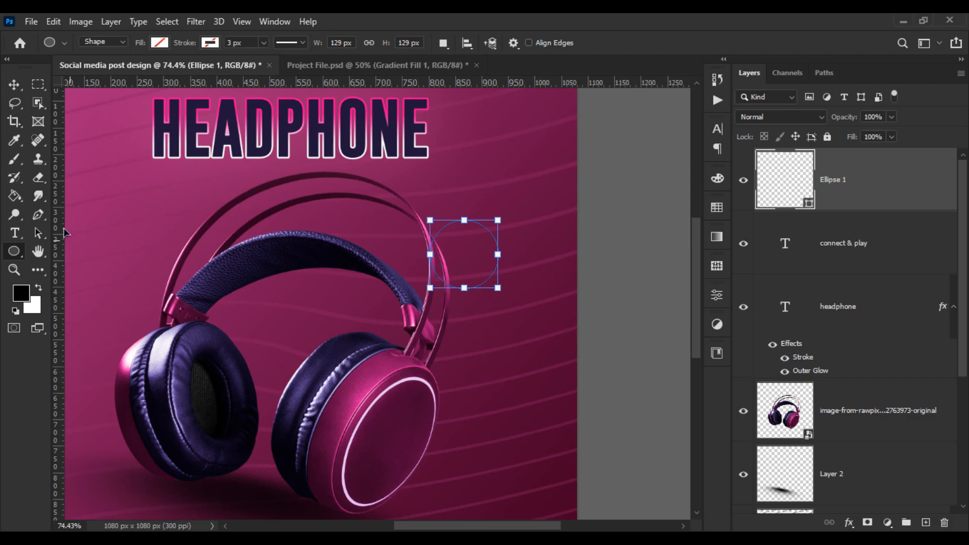
pyautogui.click(209, 44)
pyautogui.click(159, 44)
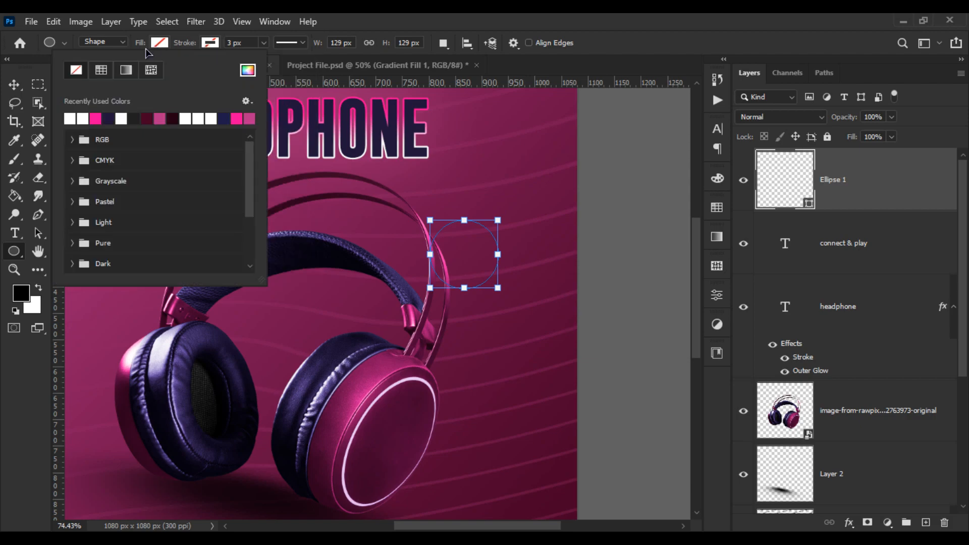
pyautogui.click(77, 120)
pyautogui.rightClick(842, 164)
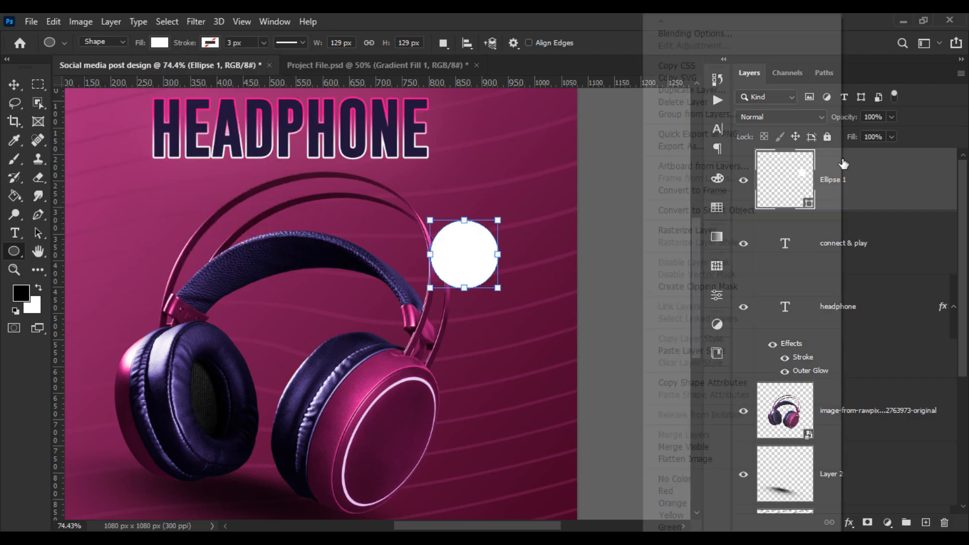
pyautogui.click(727, 350)
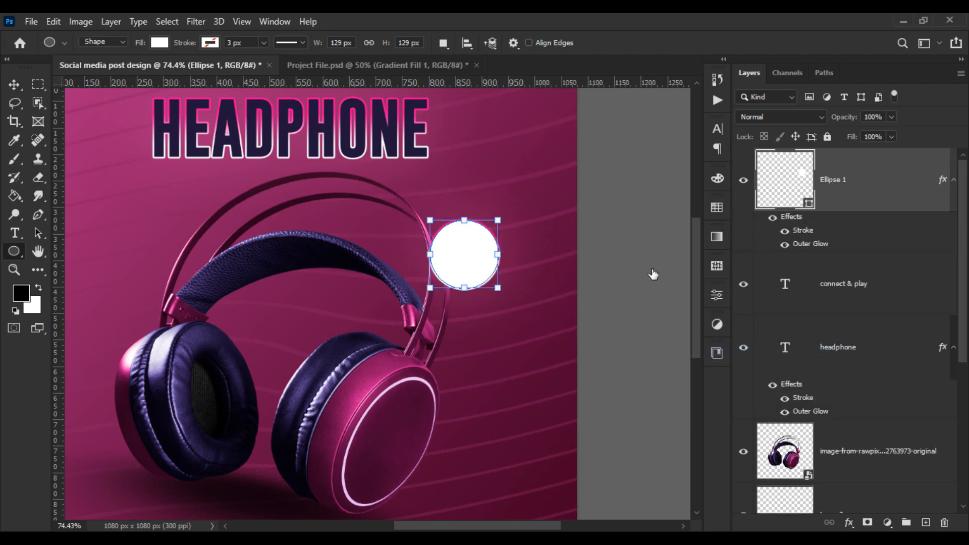
# Add a Color Overlay to the circle using the dark navy sampled from the HEADPHONE letters
pyautogui.click(448, 234)
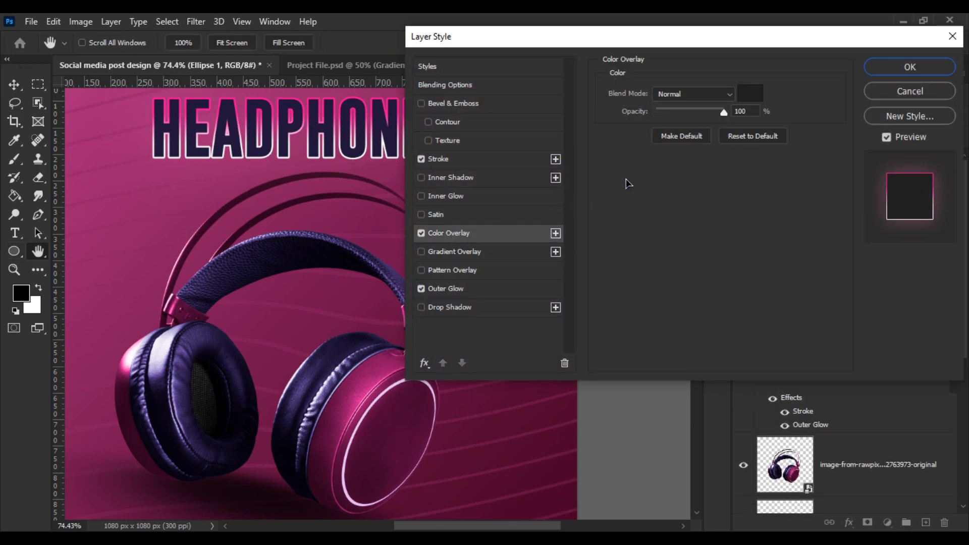
pyautogui.click(744, 99)
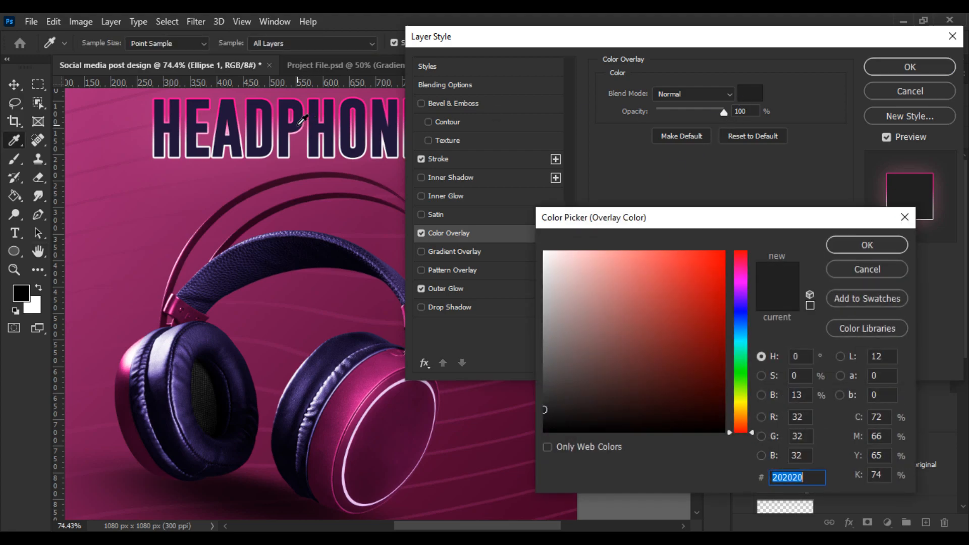
pyautogui.click(301, 123)
pyautogui.click(830, 245)
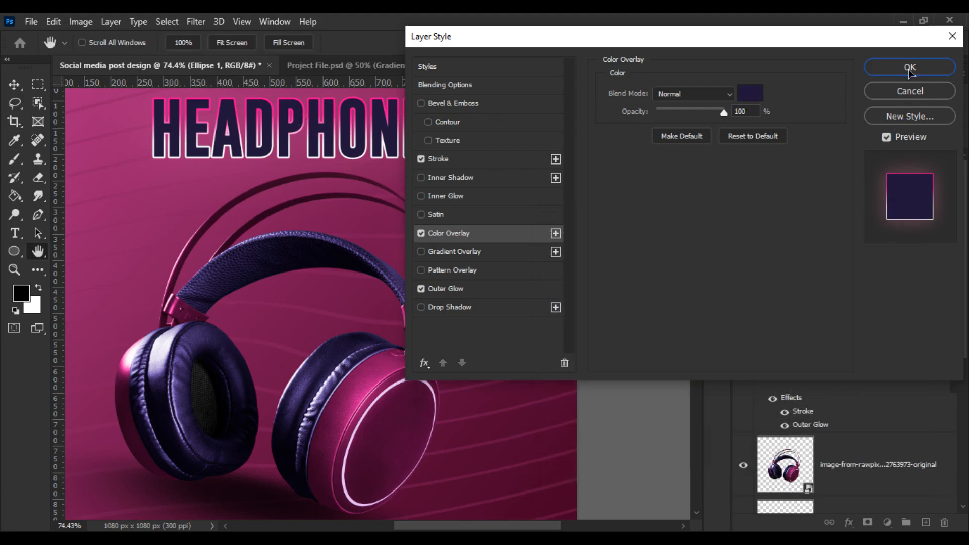
pyautogui.click(910, 69)
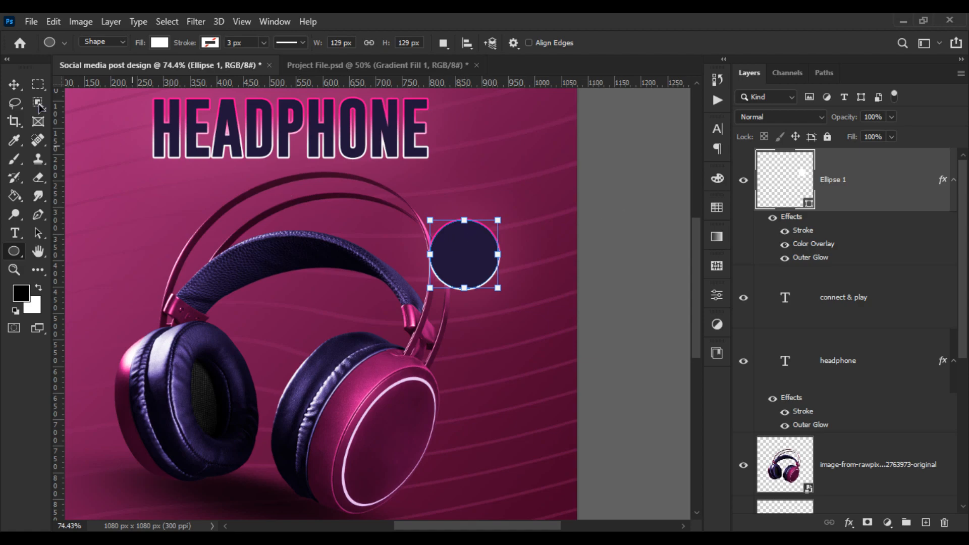
# Move the navy circle slightly up and inward so it sits over the outer right curve of the headband
pyautogui.click(14, 84)
pyautogui.moveTo(481, 258); pyautogui.dragTo(459, 237)
pyautogui.scroll(3, 478, 219)
pyautogui.scroll(4, 477, 219)
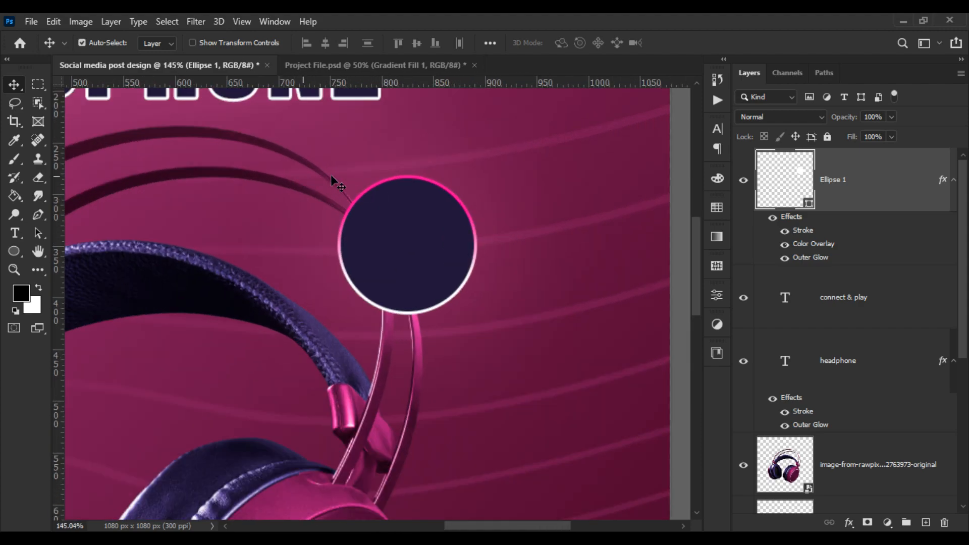
pyautogui.scroll(-5, 316, 208)
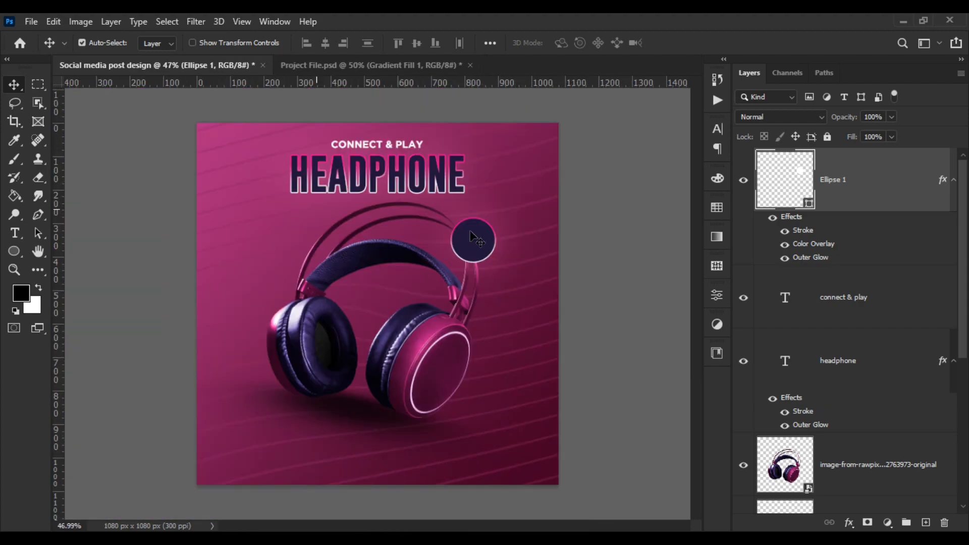
pyautogui.scroll(4, 398, 222)
pyautogui.moveTo(717, 236); pyautogui.dragTo(581, 361)
pyautogui.scroll(4, 591, 328)
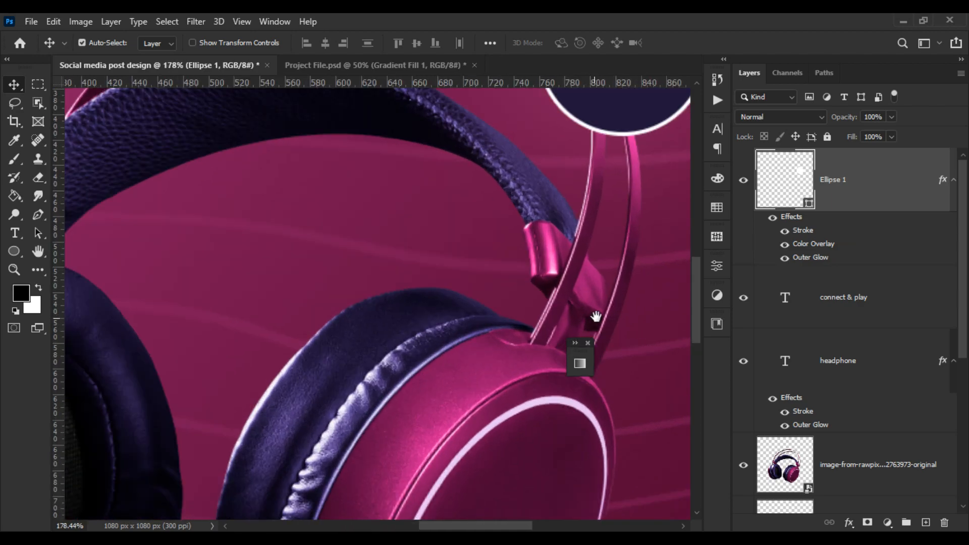
pyautogui.moveTo(487, 384); pyautogui.dragTo(451, 402)
pyautogui.moveTo(585, 357); pyautogui.dragTo(717, 351)
pyautogui.moveTo(481, 198); pyautogui.dragTo(474, 275)
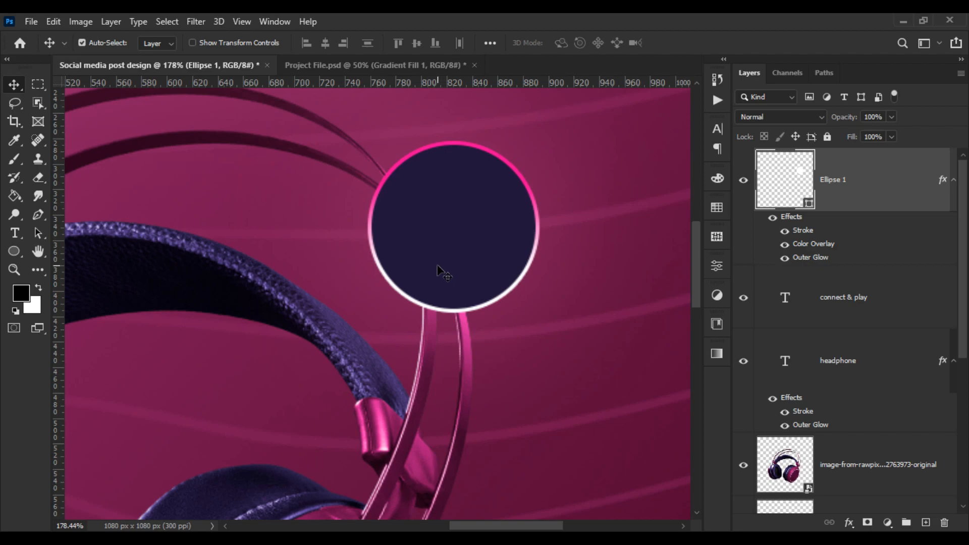
# Add centred black text in Gotham Bold 10 pt reading 50$ with ONLY on a second line, beside the circle
pyautogui.click(14, 233)
pyautogui.click(150, 369)
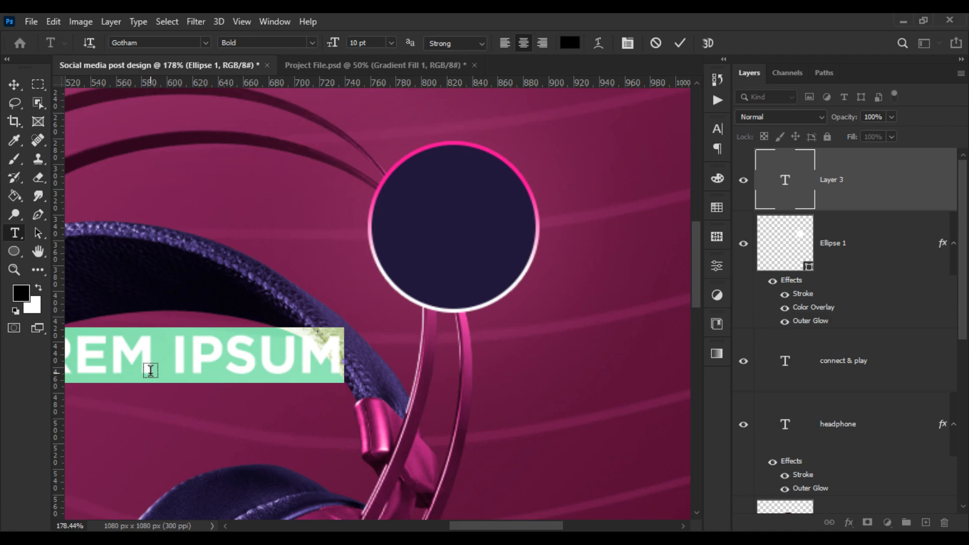
pyautogui.write('50')
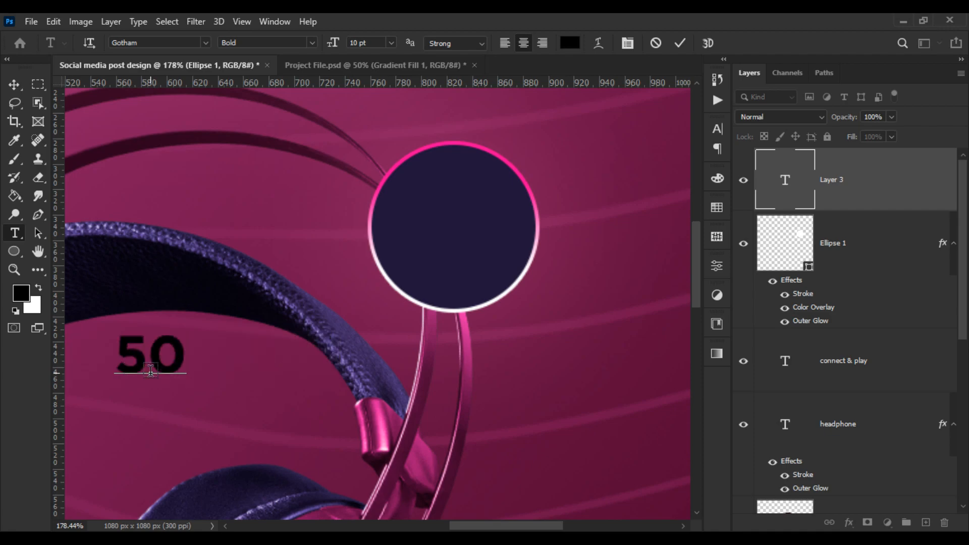
pyautogui.write('&')
pyautogui.press('BackSpace')
pyautogui.write('&')
pyautogui.press('BackSpace')
pyautogui.write('*')
pyautogui.press('BackSpace')
pyautogui.write('&')
pyautogui.press('BackSpace')
pyautogui.write('#')
pyautogui.press('BackSpace')
pyautogui.write('$')
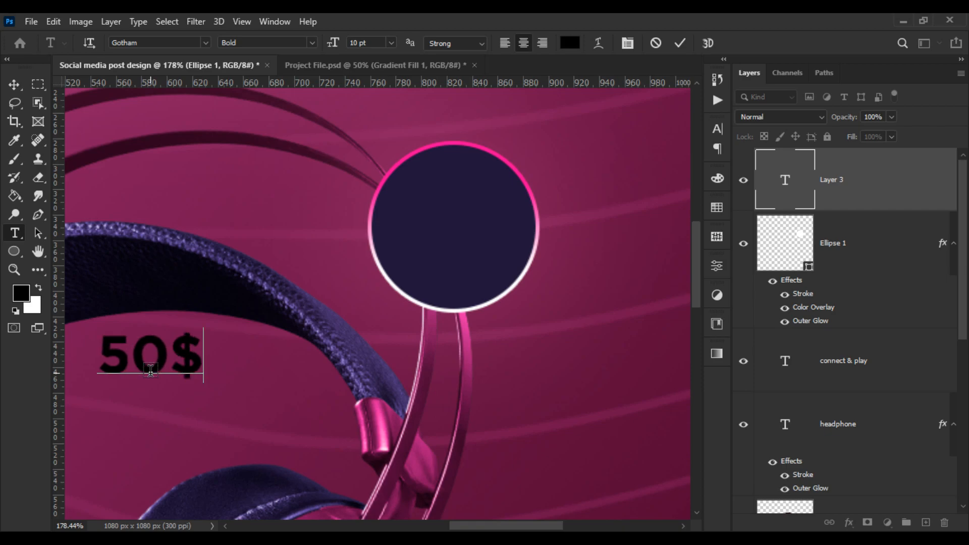
pyautogui.press('Return')
pyautogui.write('ONLY')
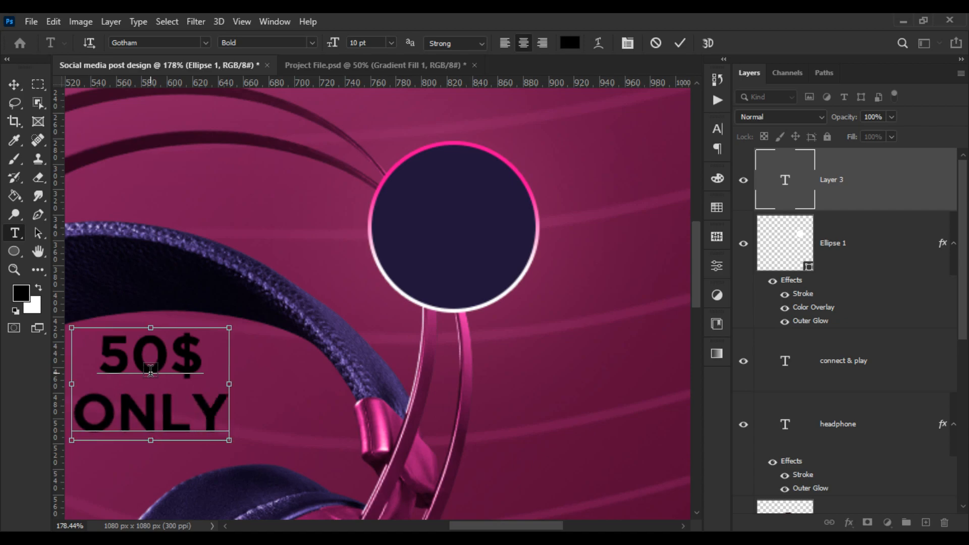
# Reduce the word ONLY to 6 pt and tighten its leading so it sits closer beneath 50$
pyautogui.hotkey('ctrl', 'a')
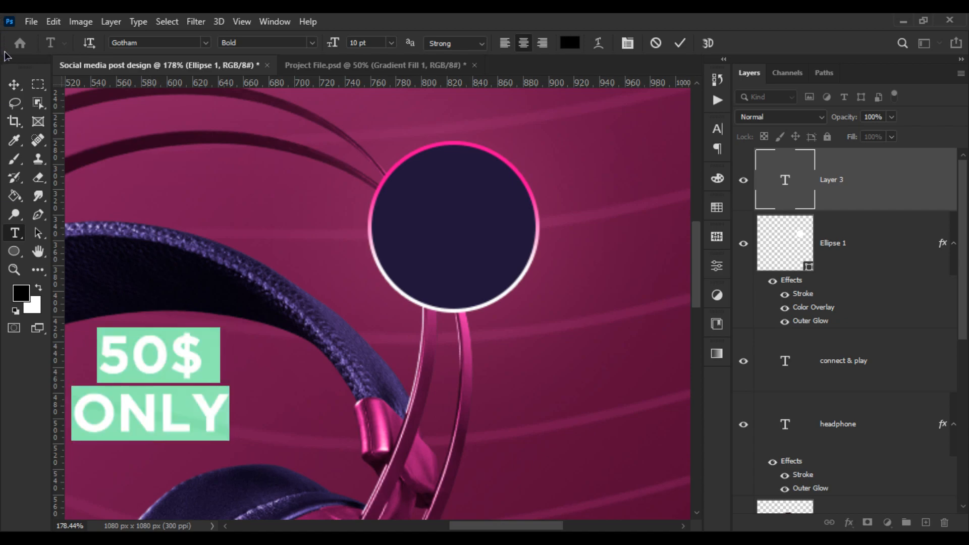
pyautogui.doubleClick(134, 408)
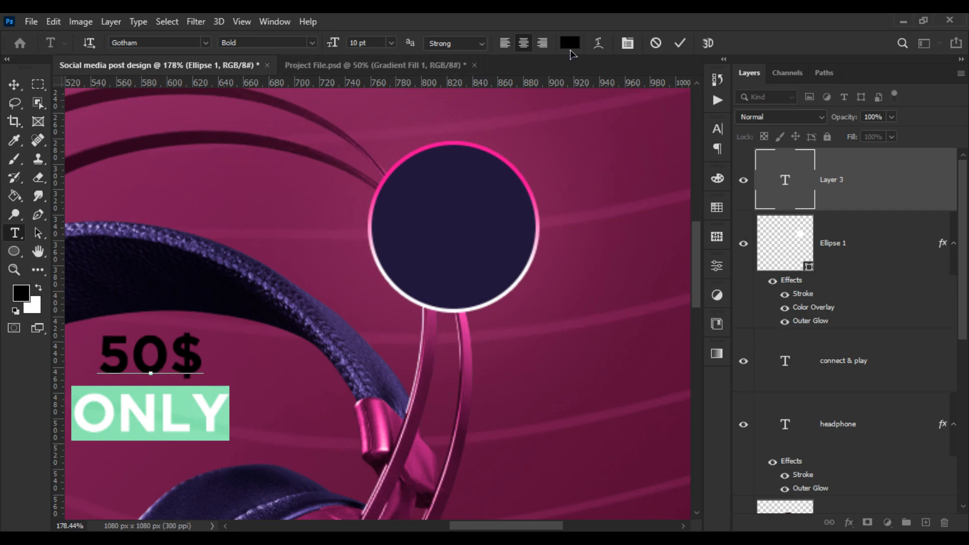
pyautogui.click(627, 43)
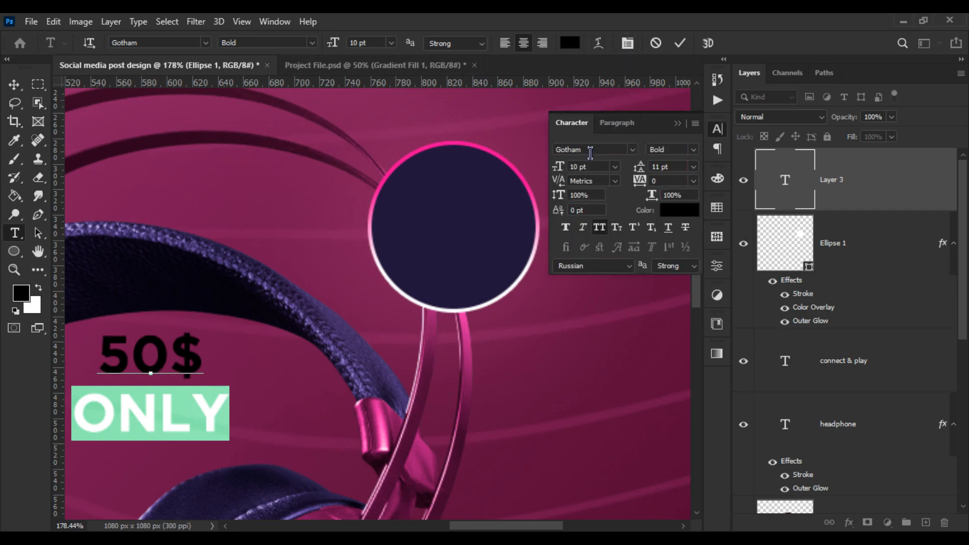
pyautogui.moveTo(560, 168); pyautogui.dragTo(558, 168)
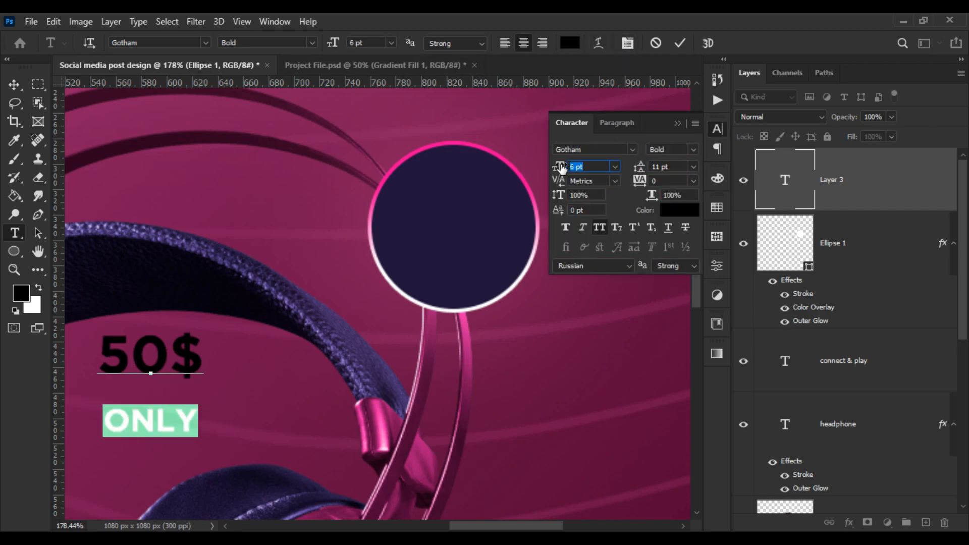
pyautogui.moveTo(641, 173)
pyautogui.mouseDown()
pyautogui.moveTo(651, 173)
pyautogui.moveTo(640, 174)
pyautogui.mouseUp()
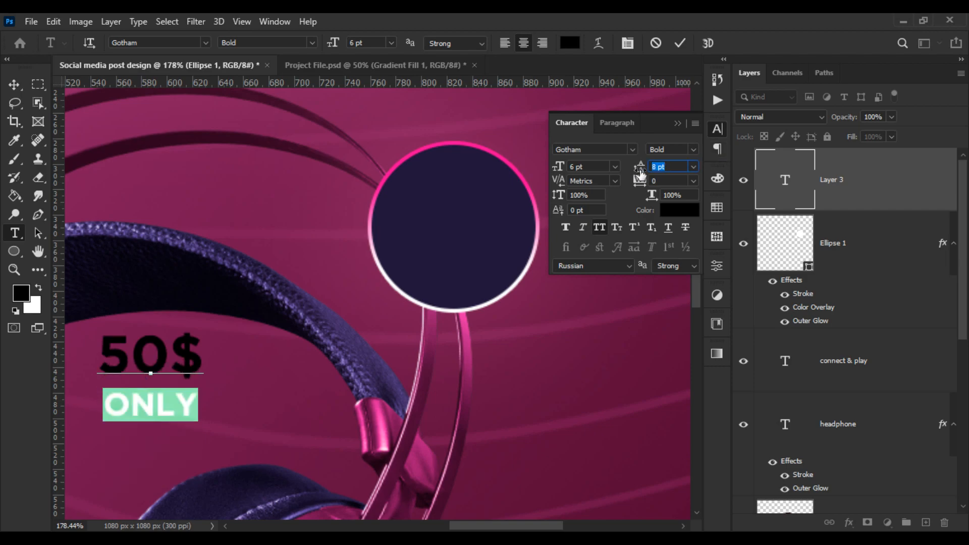
pyautogui.click(14, 84)
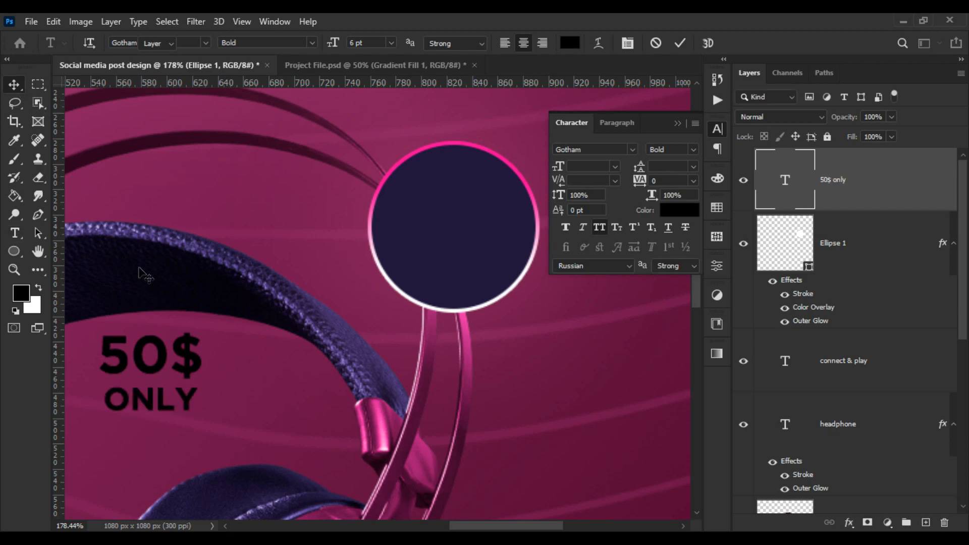
# Place the 50$ ONLY text in the centre of the navy circle and color it white (ffffff)
pyautogui.moveTo(165, 351); pyautogui.dragTo(467, 203)
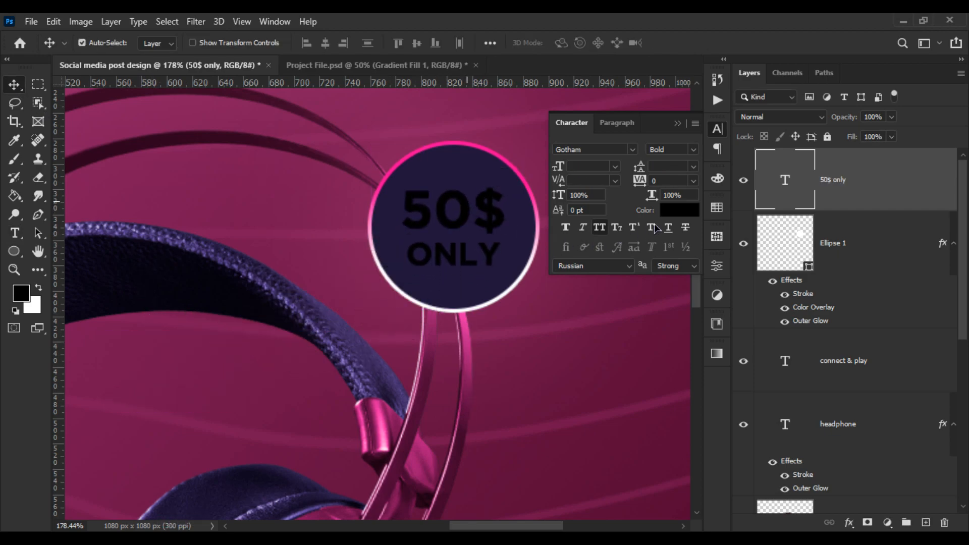
pyautogui.click(676, 217)
pyautogui.click(545, 252)
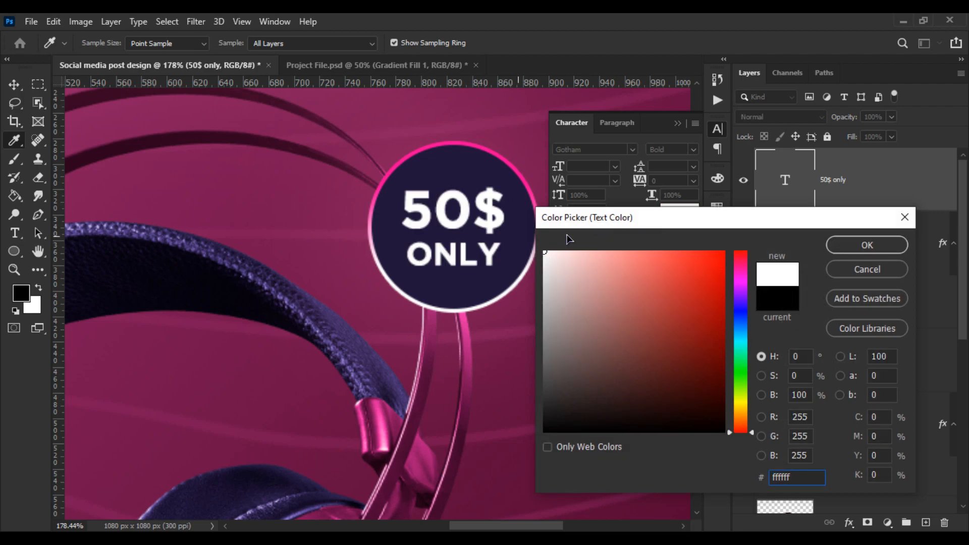
pyautogui.click(887, 245)
pyautogui.scroll(-5, 368, 299)
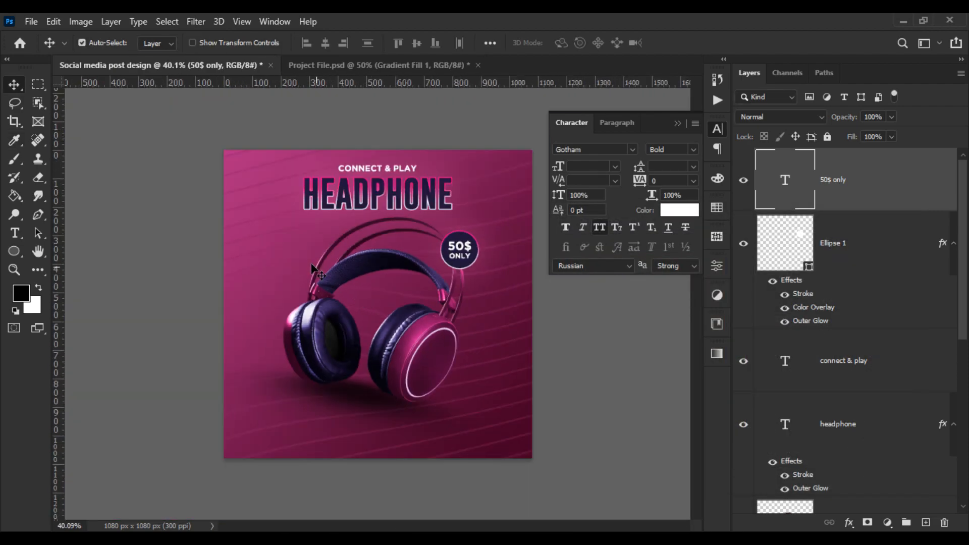
pyautogui.scroll(1, 310, 262)
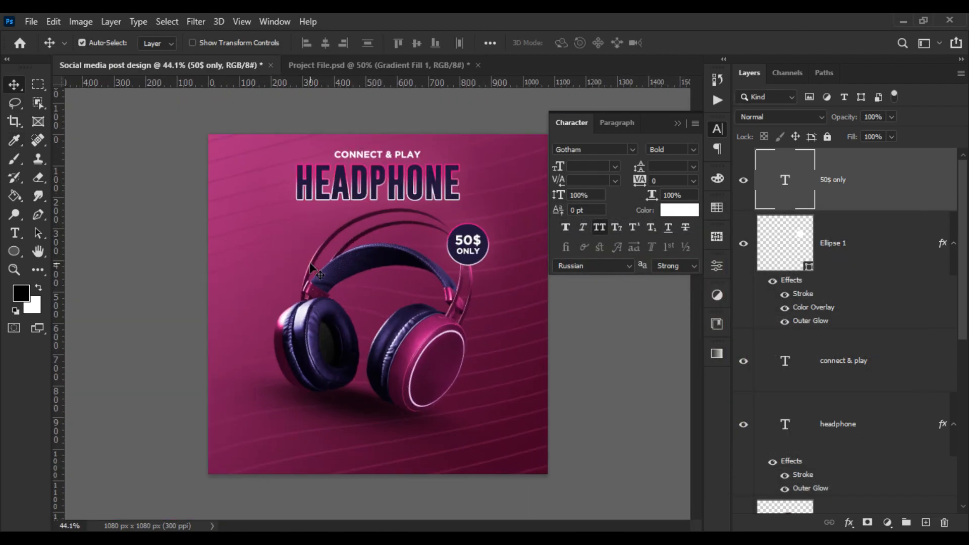
pyautogui.click(678, 124)
# Copy the Call, Free Home Delivery and 50% Off groups from Project File.psd into the headphones post
pyautogui.scroll(1, 606, 227)
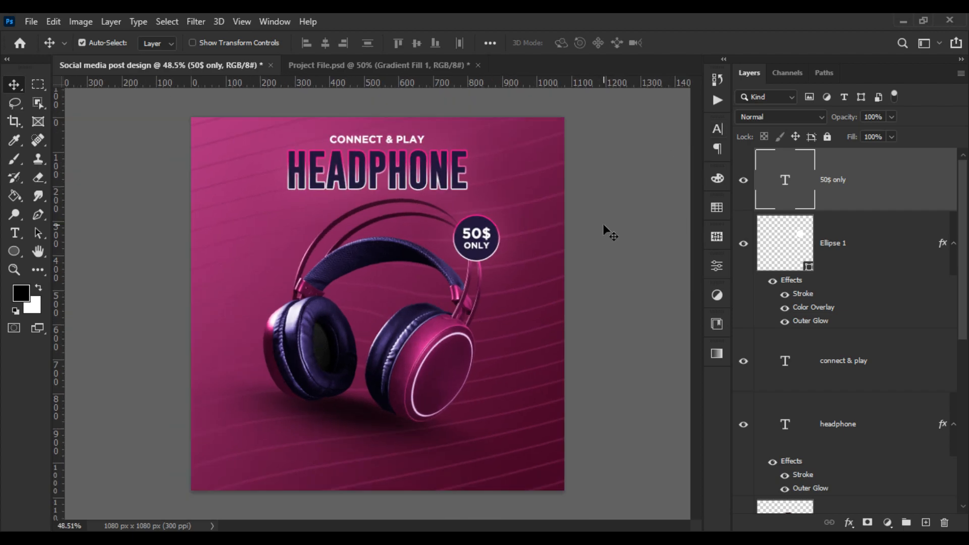
pyautogui.scroll(1, 437, 266)
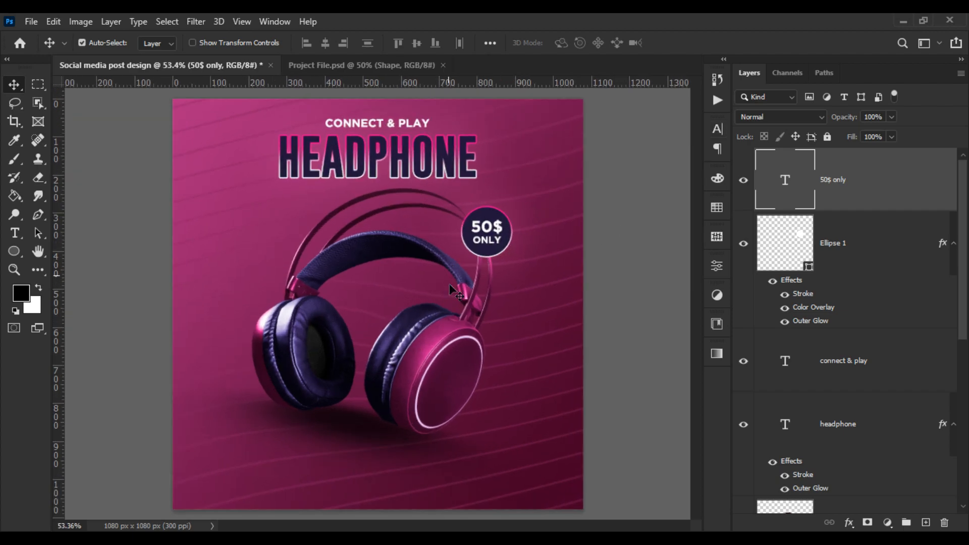
pyautogui.scroll(1, 376, 142)
pyautogui.click(359, 66)
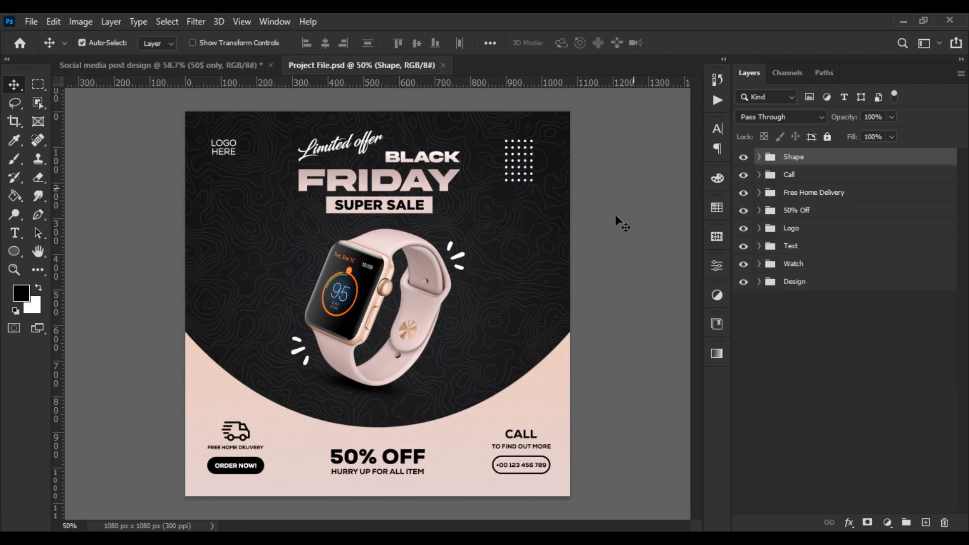
pyautogui.click(800, 176)
pyautogui.click(744, 175)
pyautogui.click(744, 176)
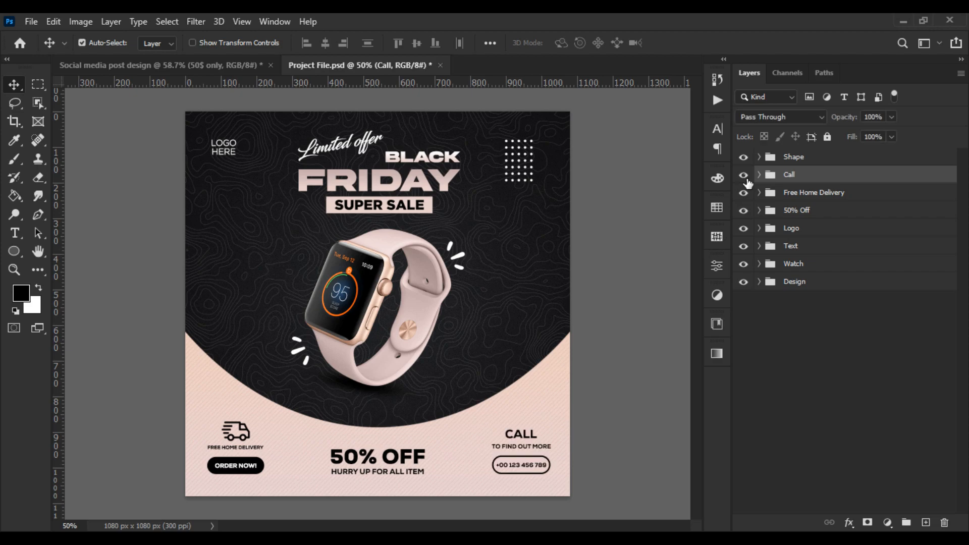
pyautogui.keyDown('shift'); pyautogui.click(818, 199); pyautogui.keyUp('shift')
pyautogui.keyDown('shift'); pyautogui.click(816, 209); pyautogui.keyUp('shift')
pyautogui.moveTo(785, 173); pyautogui.dragTo(325, 215)
# Move the three copied groups together to the bottom of the post, centred in a row below the headphones
pyautogui.scroll(-2, 397, 262)
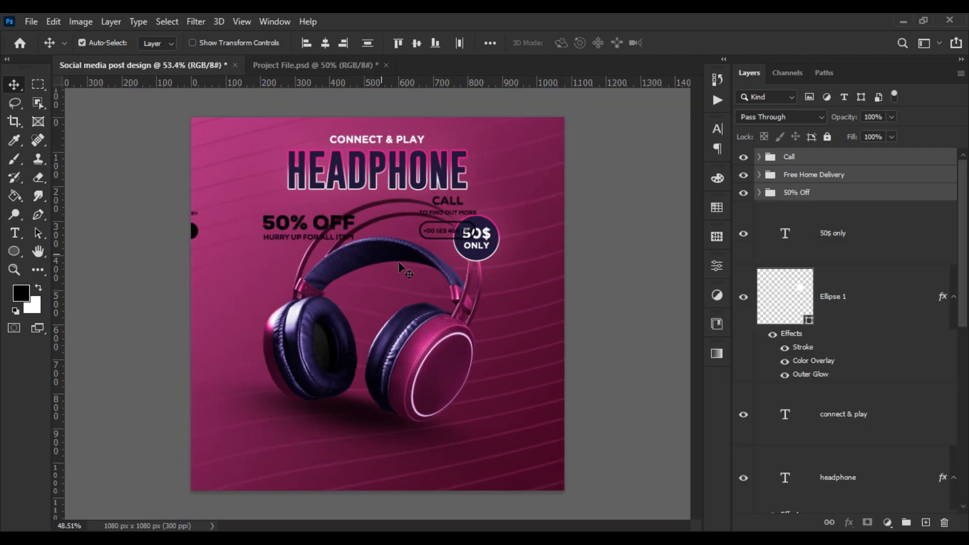
pyautogui.hotkey('ctrl', 't')
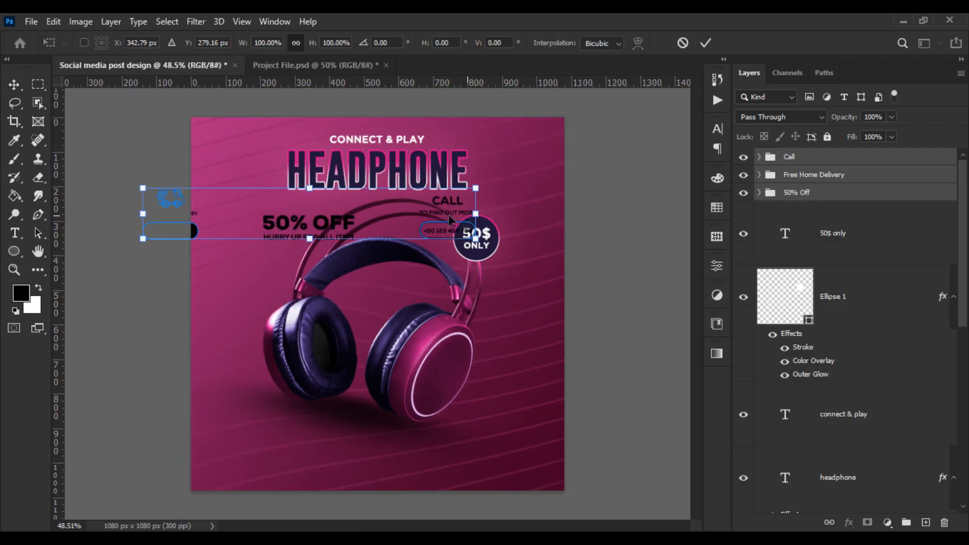
pyautogui.moveTo(311, 228); pyautogui.dragTo(382, 460)
pyautogui.press('Return')
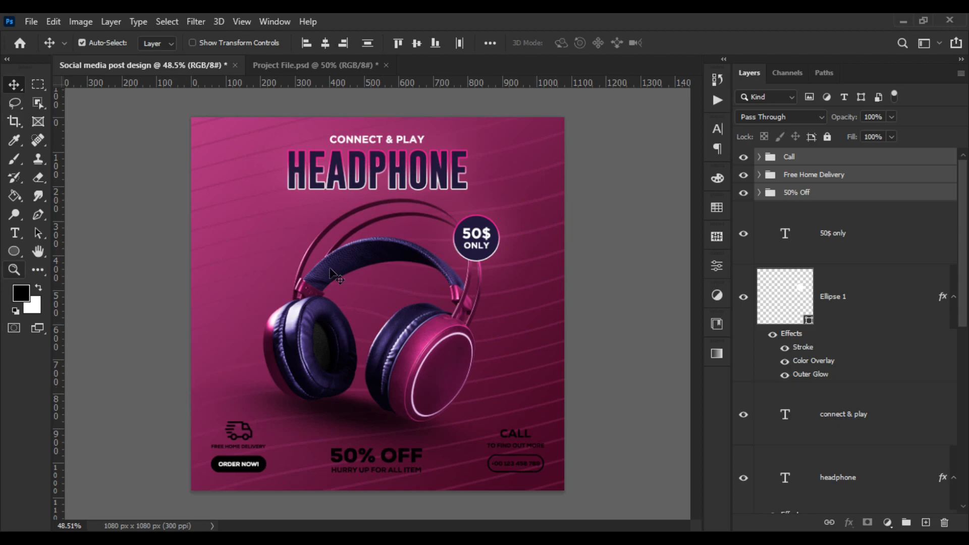
# Color the 50% OFF and HURRY UP FOR ALL ITEM texts in the 50% Off group white (ffffff)
pyautogui.click(758, 193)
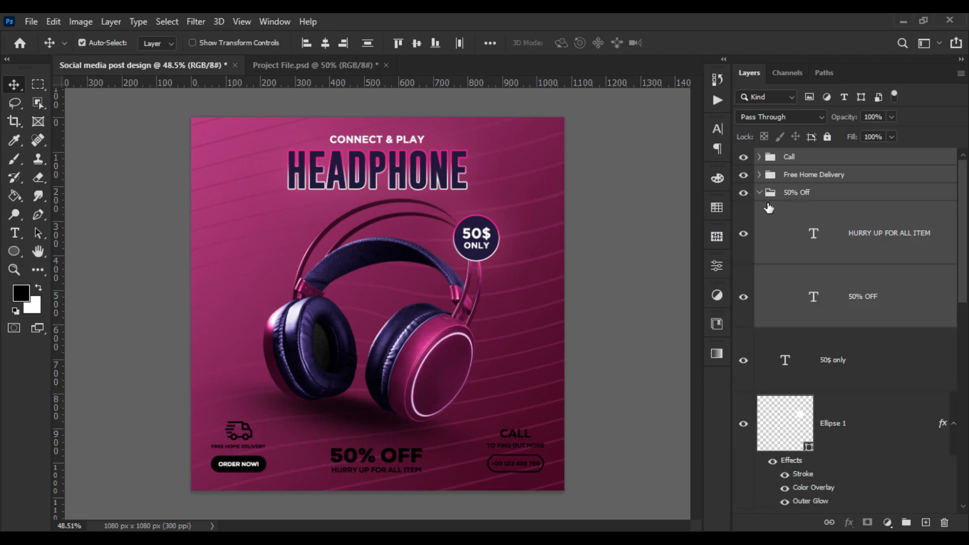
pyautogui.click(846, 250)
pyautogui.keyDown('shift'); pyautogui.click(848, 305); pyautogui.keyUp('shift')
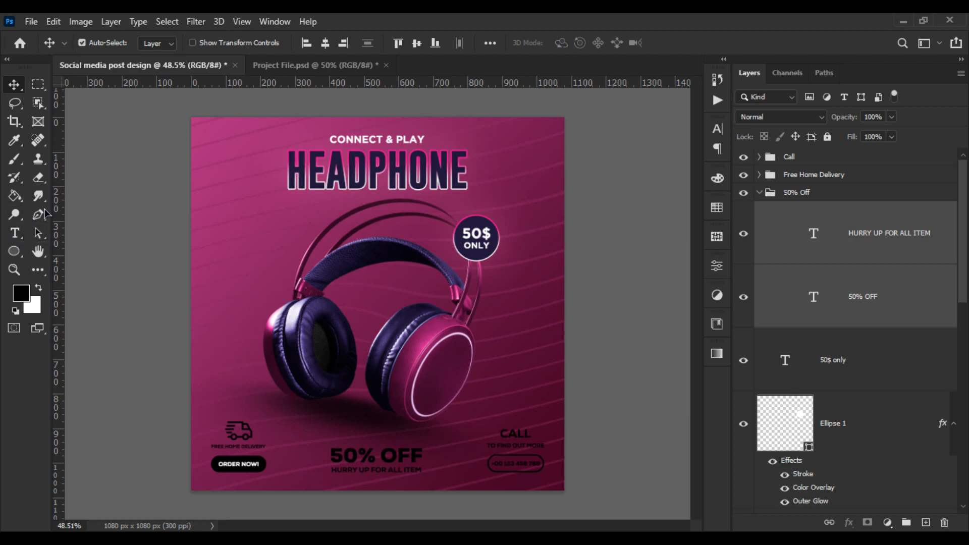
pyautogui.click(15, 232)
pyautogui.click(570, 43)
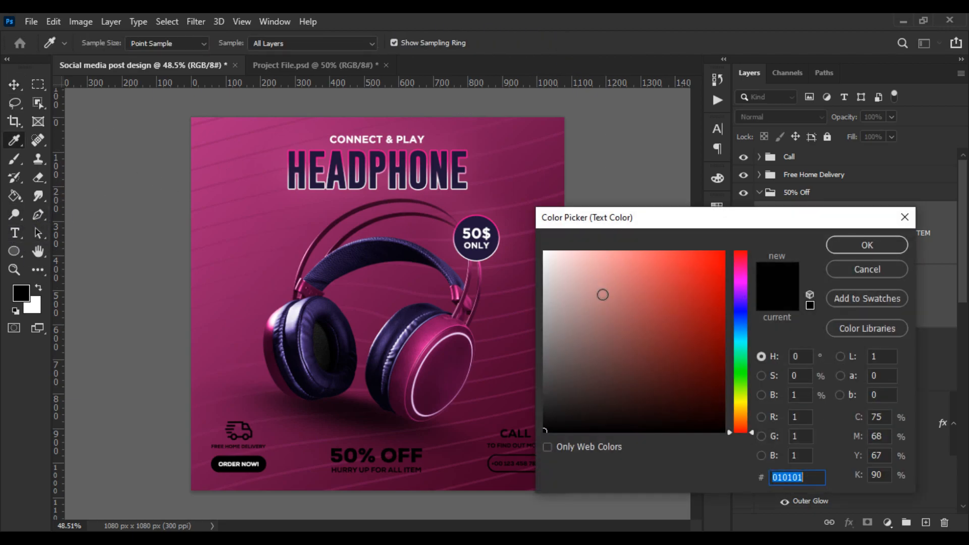
pyautogui.write('ffffff')
pyautogui.click(865, 245)
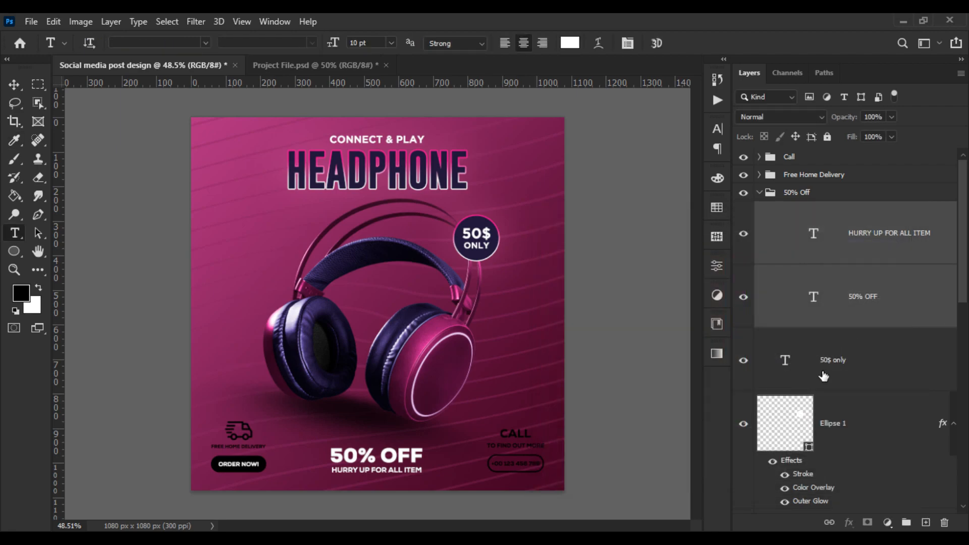
pyautogui.click(767, 197)
pyautogui.click(759, 192)
# Color the ORDER NOW! and FREE HOME DELIVERY texts in the Free Home Delivery group white (ffffff)
pyautogui.click(759, 175)
pyautogui.click(866, 287)
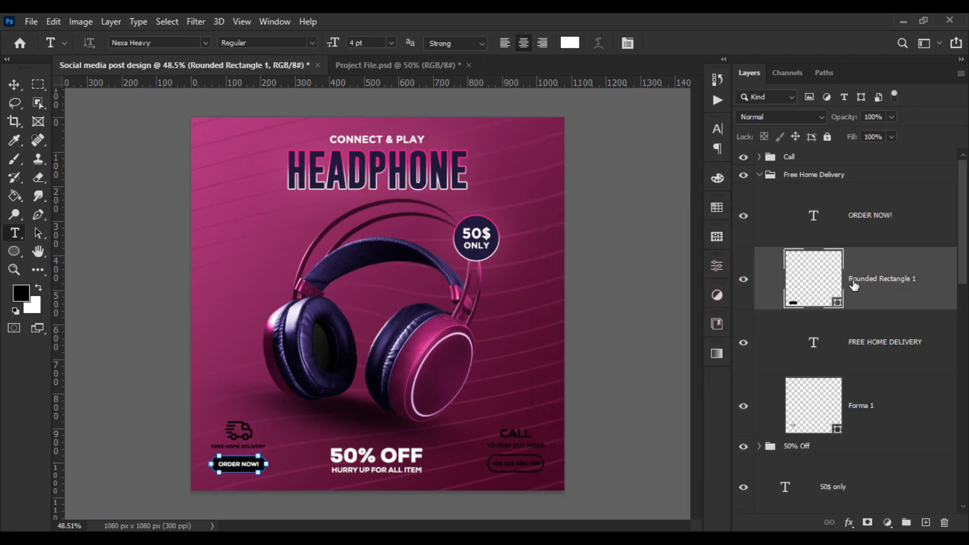
pyautogui.click(855, 235)
pyautogui.keyDown('ctrl'); pyautogui.click(864, 356); pyautogui.keyUp('ctrl')
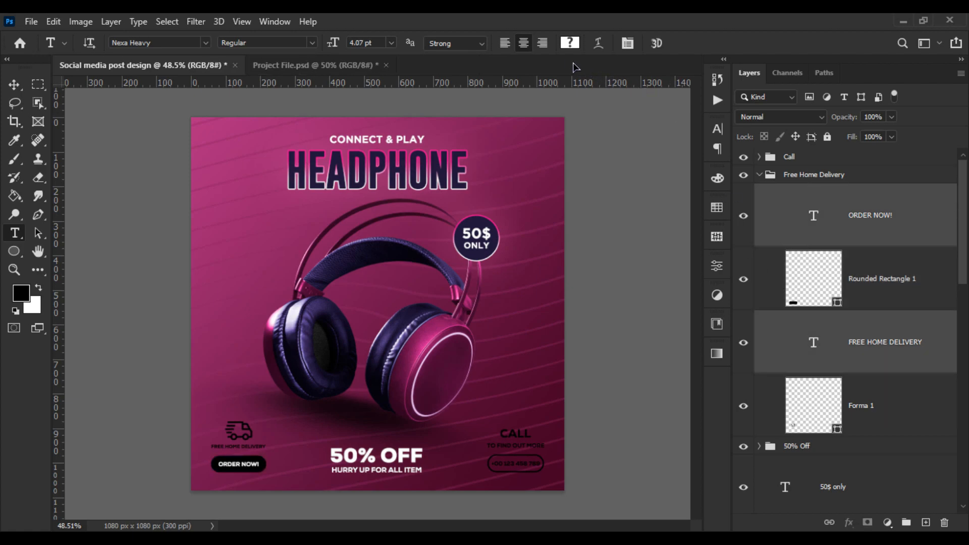
pyautogui.click(570, 42)
pyautogui.write('ffffff')
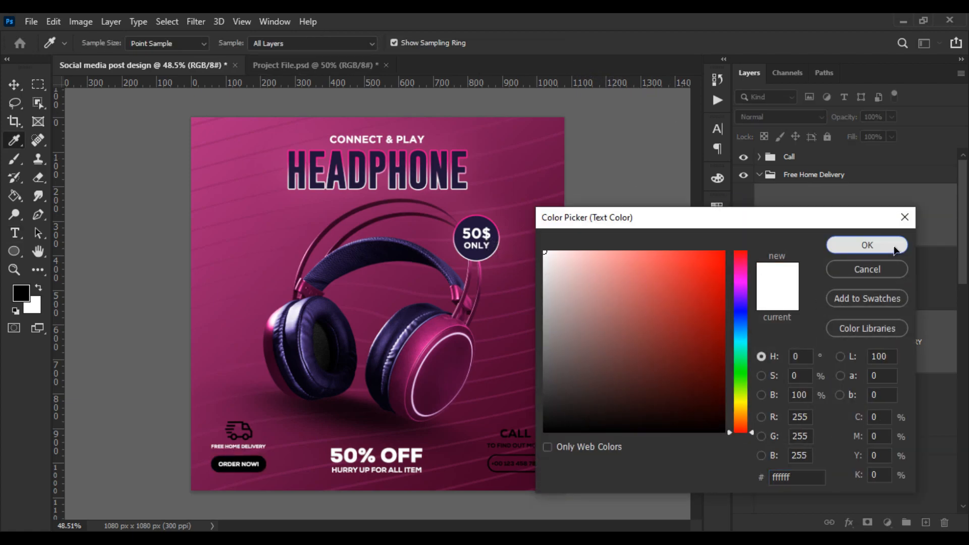
pyautogui.click(866, 244)
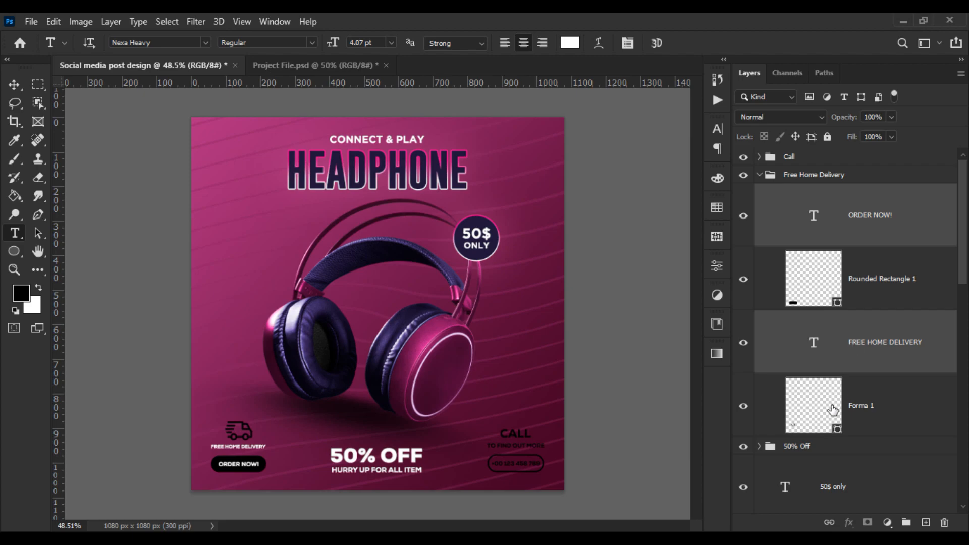
# Recolor the delivery truck icon in the Free Home Delivery group white (ffffff) and collapse the group
pyautogui.doubleClick(811, 405)
pyautogui.click(459, 189)
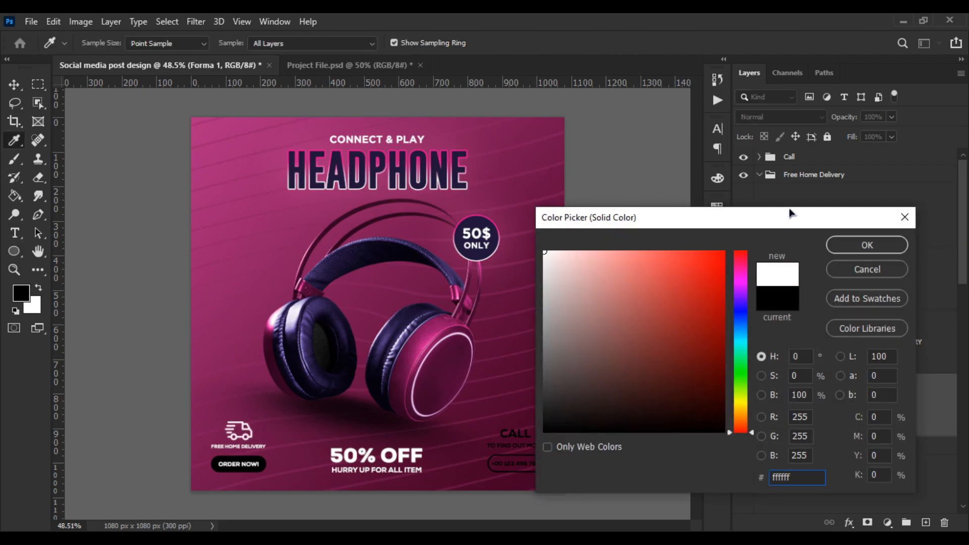
pyautogui.click(881, 244)
pyautogui.click(787, 175)
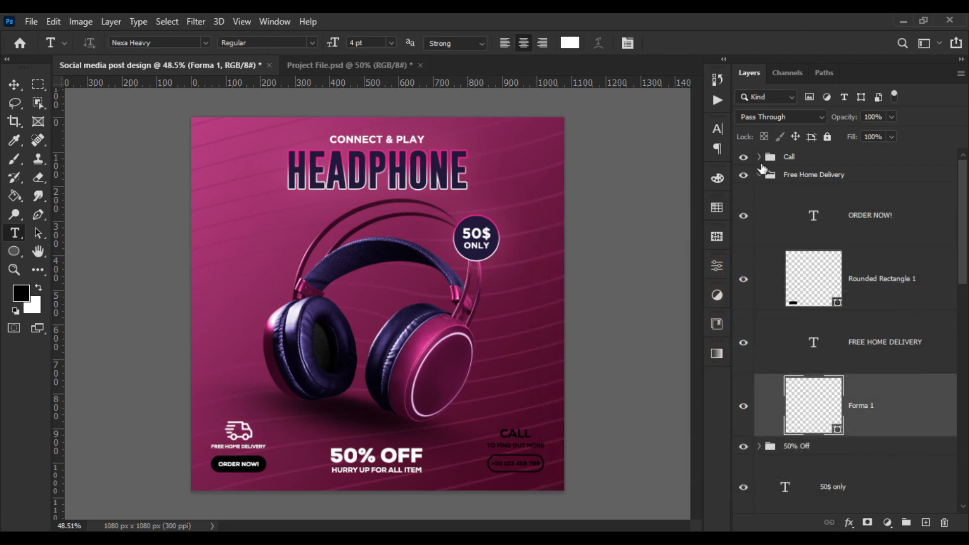
pyautogui.click(759, 175)
# Color the three texts in the Call group white (ffffff) and set the fill of its rounded rectangle to ffffff
pyautogui.click(759, 156)
pyautogui.click(873, 199)
pyautogui.keyDown('shift'); pyautogui.click(868, 326); pyautogui.keyUp('shift')
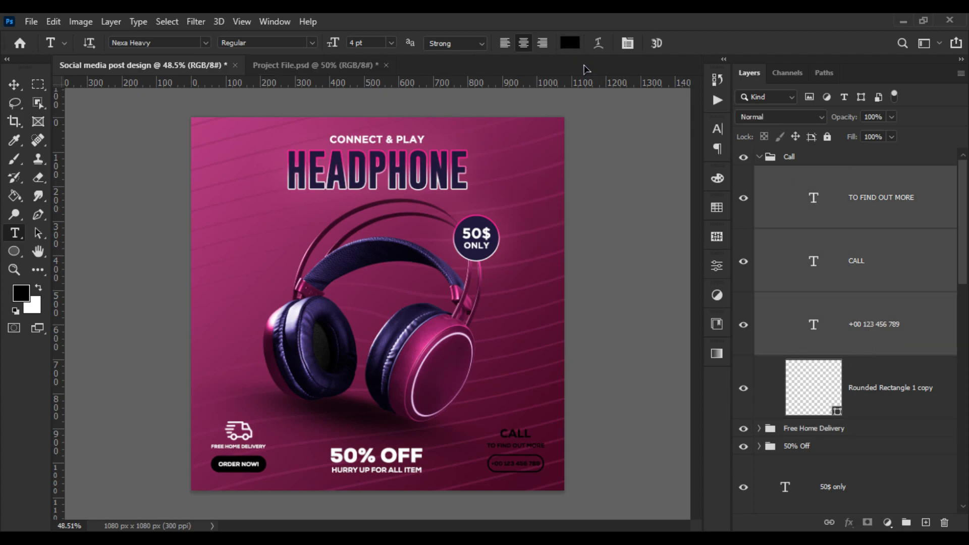
pyautogui.click(569, 43)
pyautogui.write('ffffff')
pyautogui.click(873, 249)
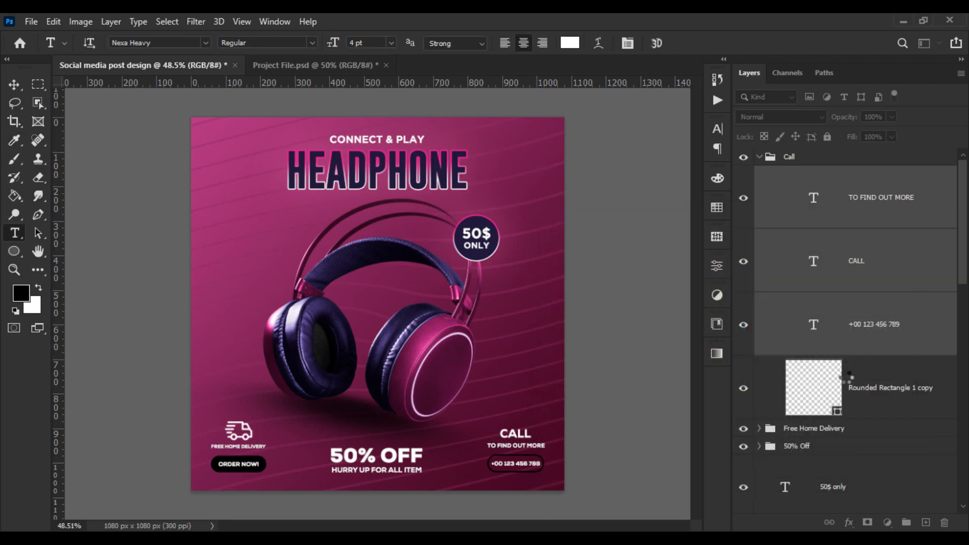
pyautogui.doubleClick(828, 389)
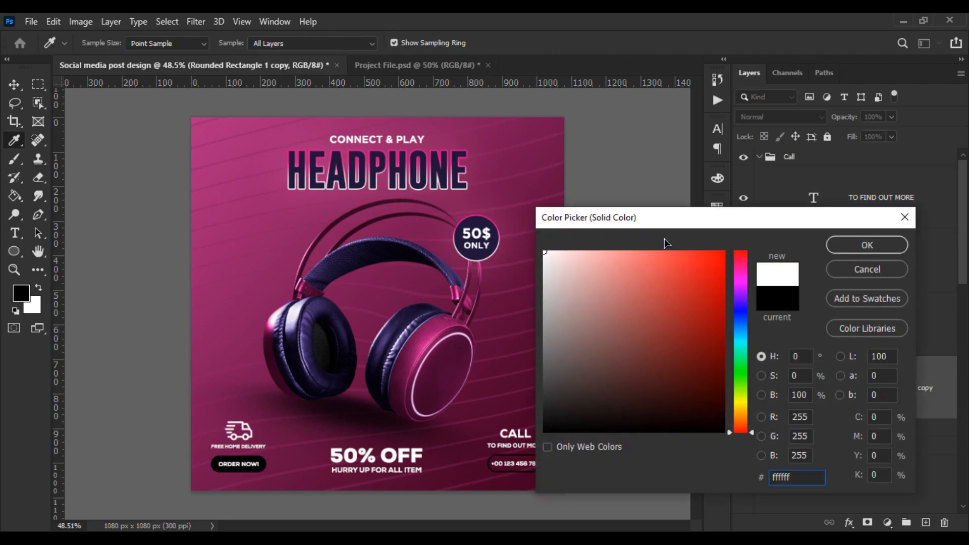
pyautogui.click(867, 244)
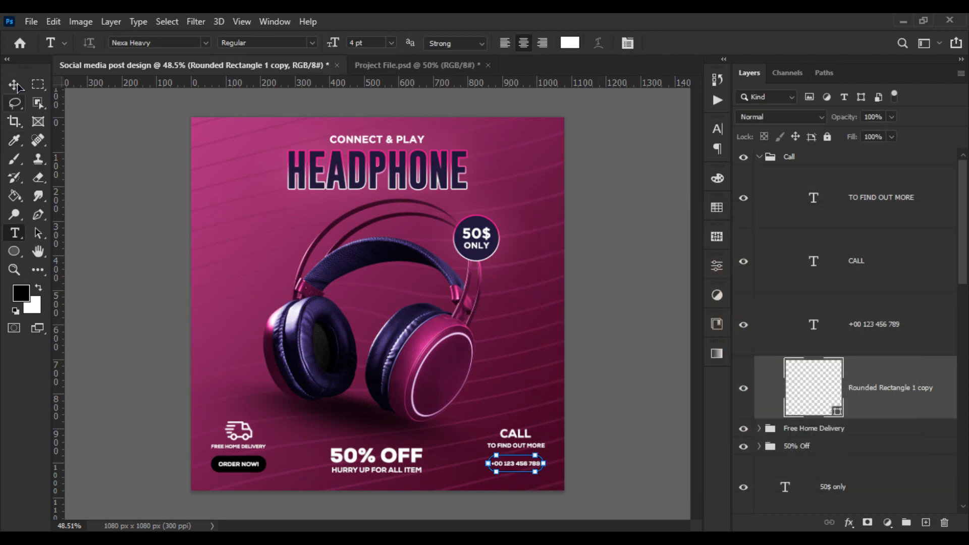
# Paste the copied layer style onto the black rounded rectangle behind ORDER NOW!
pyautogui.click(15, 84)
pyautogui.hotkey('ctrl', '+')
pyautogui.scroll(6, 191, 438)
pyautogui.moveTo(253, 485); pyautogui.dragTo(314, 320)
pyautogui.scroll(3, 333, 334)
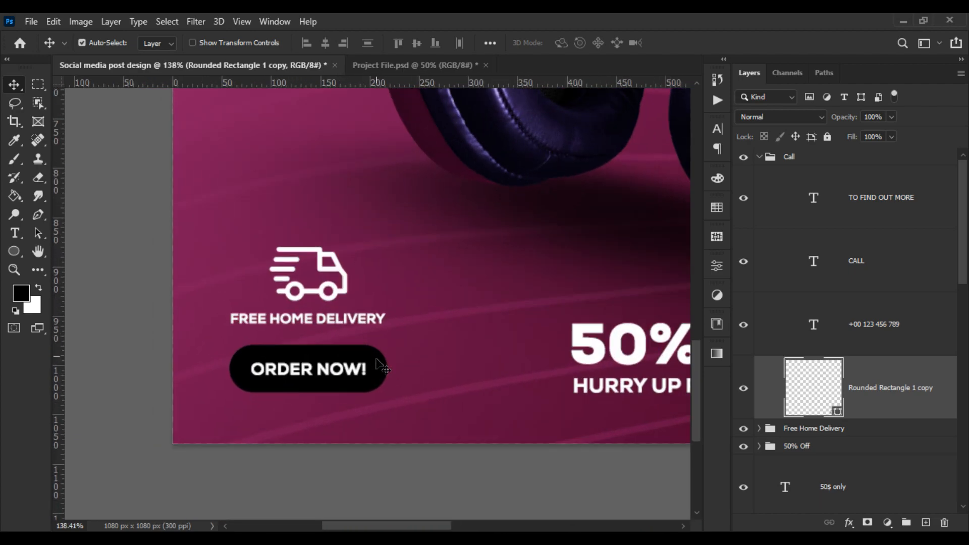
pyautogui.click(378, 365)
pyautogui.rightClick(907, 495)
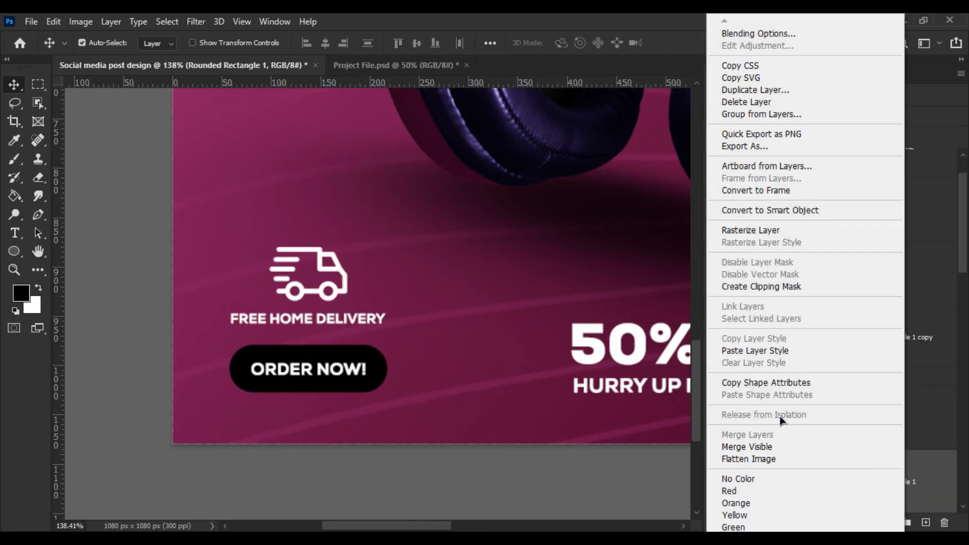
pyautogui.click(755, 351)
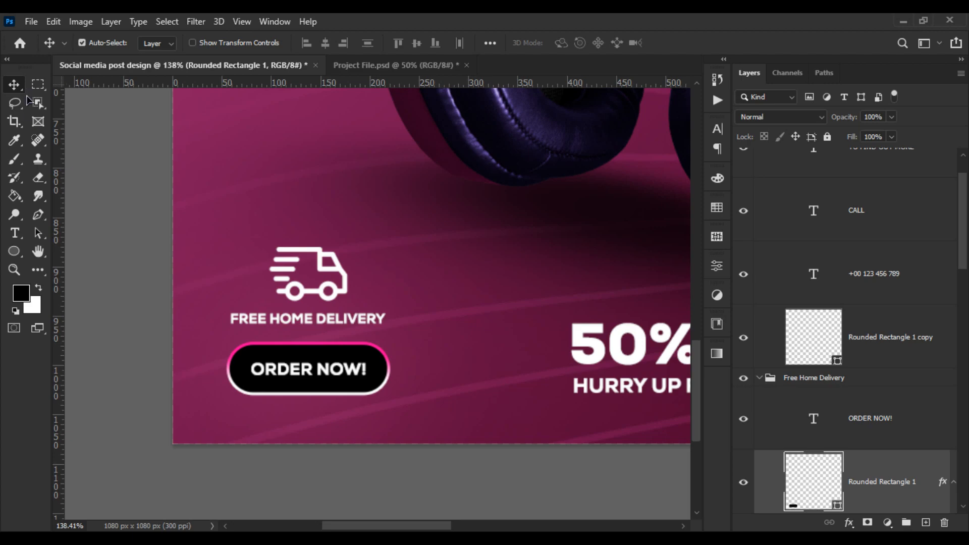
# Set the ORDER NOW! button's Color Overlay to the navy 20163a sampled from the HEADPHONE title
pyautogui.doubleClick(813, 477)
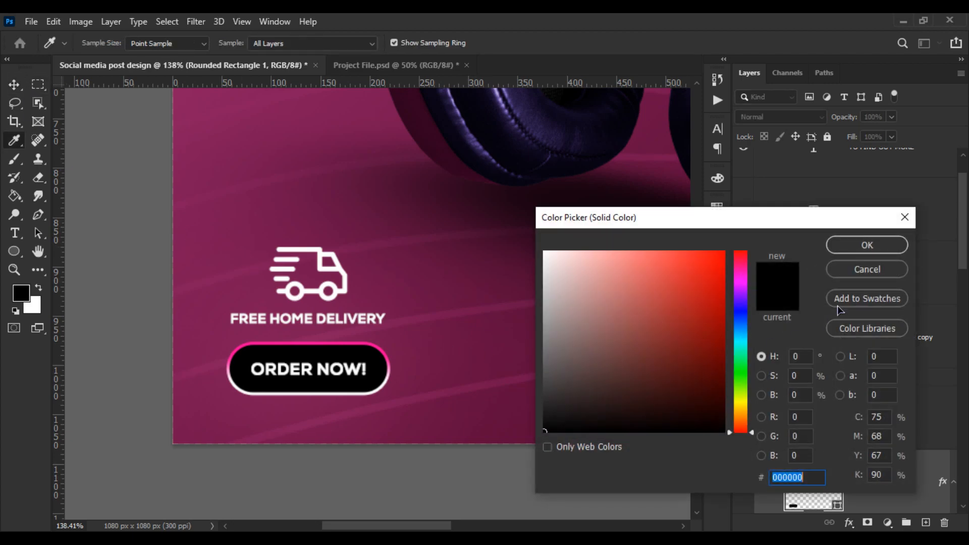
pyautogui.click(867, 269)
pyautogui.doubleClick(785, 477)
pyautogui.click(451, 233)
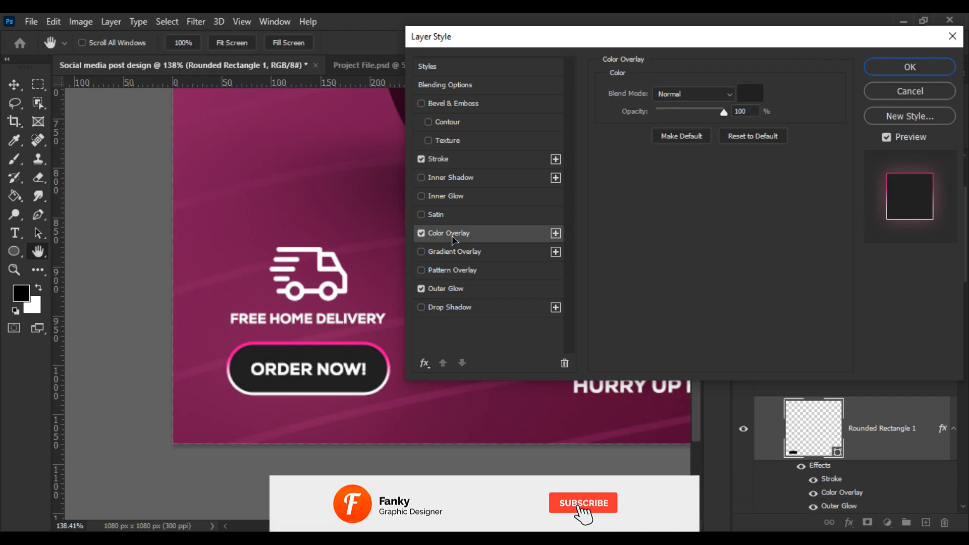
pyautogui.click(750, 94)
pyautogui.moveTo(380, 151); pyautogui.dragTo(166, 360)
pyautogui.moveTo(224, 222); pyautogui.dragTo(229, 351)
pyautogui.moveTo(283, 126); pyautogui.dragTo(241, 381)
pyautogui.click(233, 335)
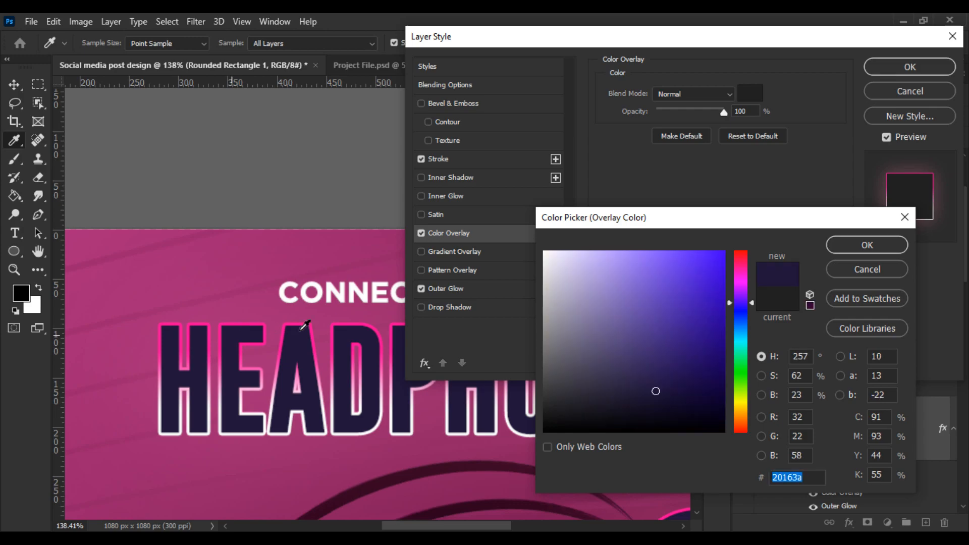
pyautogui.click(862, 243)
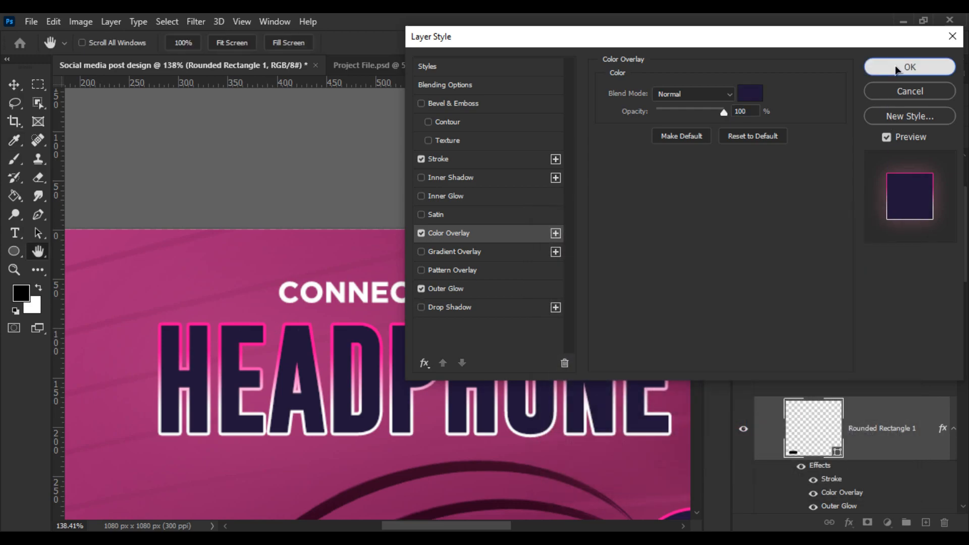
pyautogui.click(903, 66)
# Collapse the Free Home Delivery and Call groups in the layer stack
pyautogui.scroll(-10, 409, 295)
pyautogui.scroll(2, 409, 295)
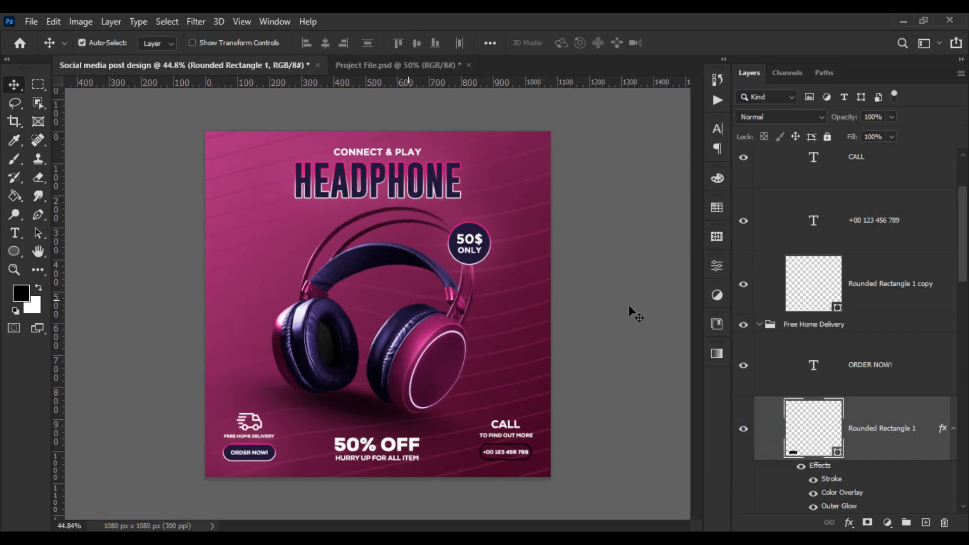
pyautogui.click(760, 326)
pyautogui.scroll(3, 777, 292)
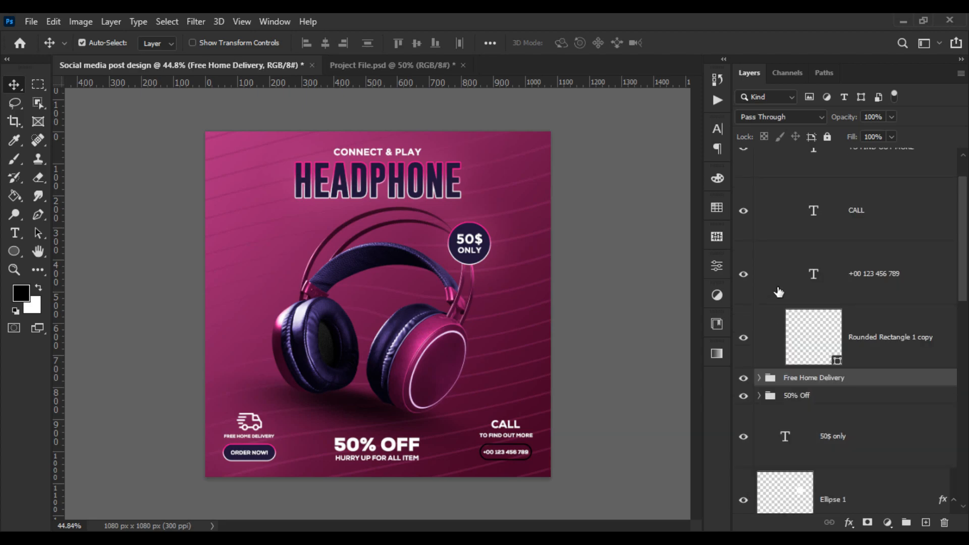
pyautogui.click(758, 158)
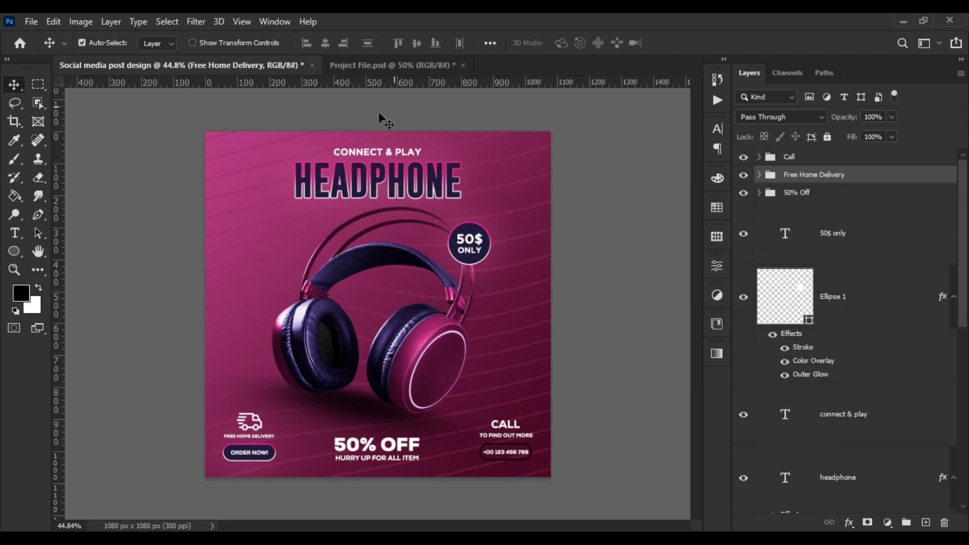
# Paste the LOGO HERE text into the post and position it in the upper-left corner, beside the CONNECT & PLAY line
pyautogui.hotkey('ctrl', 'v')
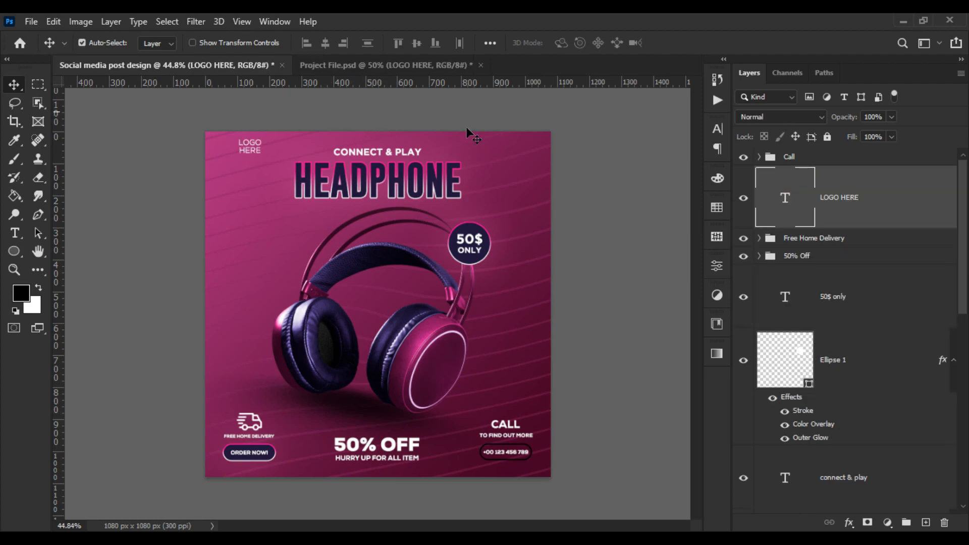
pyautogui.hotkey('ctrl', 't')
pyautogui.scroll(6, 249, 148)
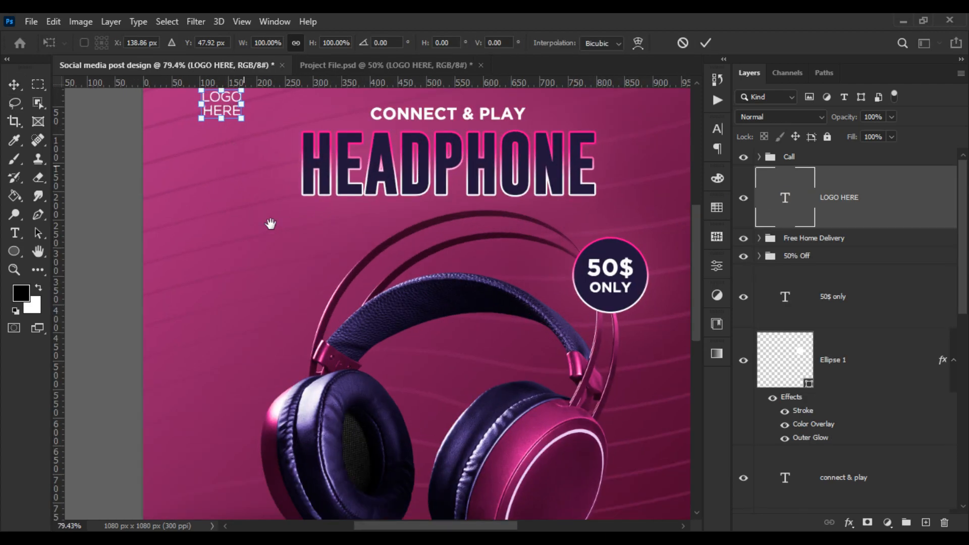
pyautogui.moveTo(257, 197); pyautogui.dragTo(321, 319)
pyautogui.moveTo(290, 247); pyautogui.dragTo(262, 252)
pyautogui.press('Return')
pyautogui.hotkey('ctrl', '0')
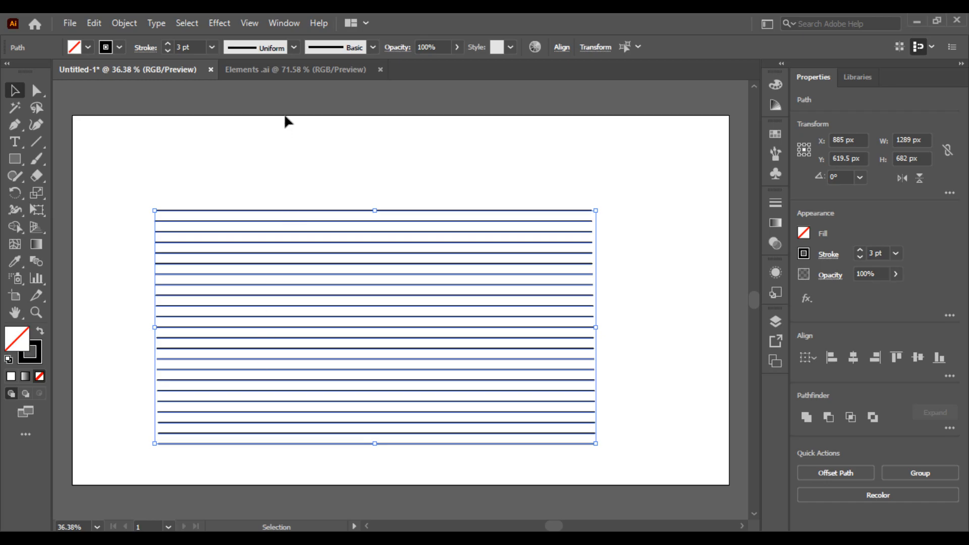
# Copy the short slanted-stripes bar from Elements.ai in Illustrator
pyautogui.click(292, 70)
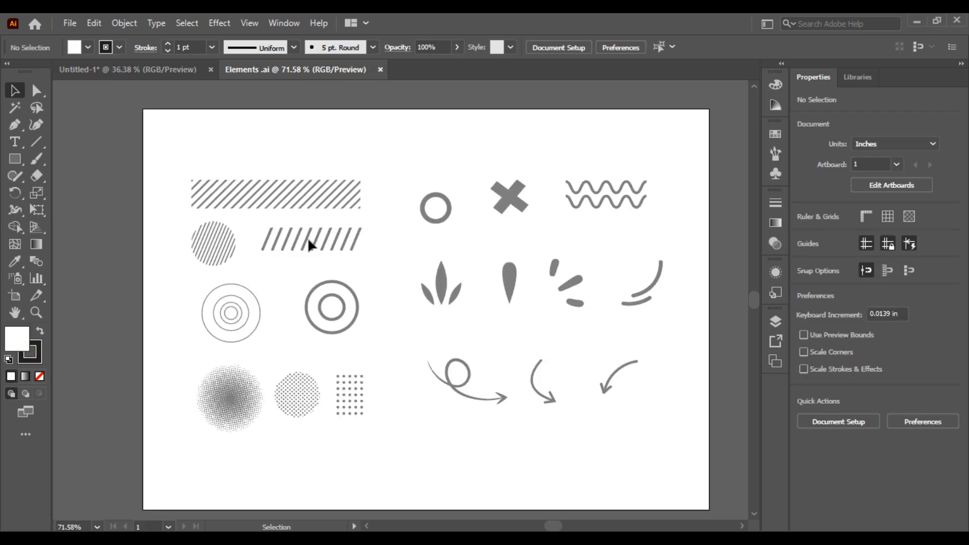
pyautogui.click(333, 188)
pyautogui.moveTo(385, 218)
pyautogui.mouseDown()
pyautogui.moveTo(303, 257)
pyautogui.moveTo(268, 253)
pyautogui.mouseUp()
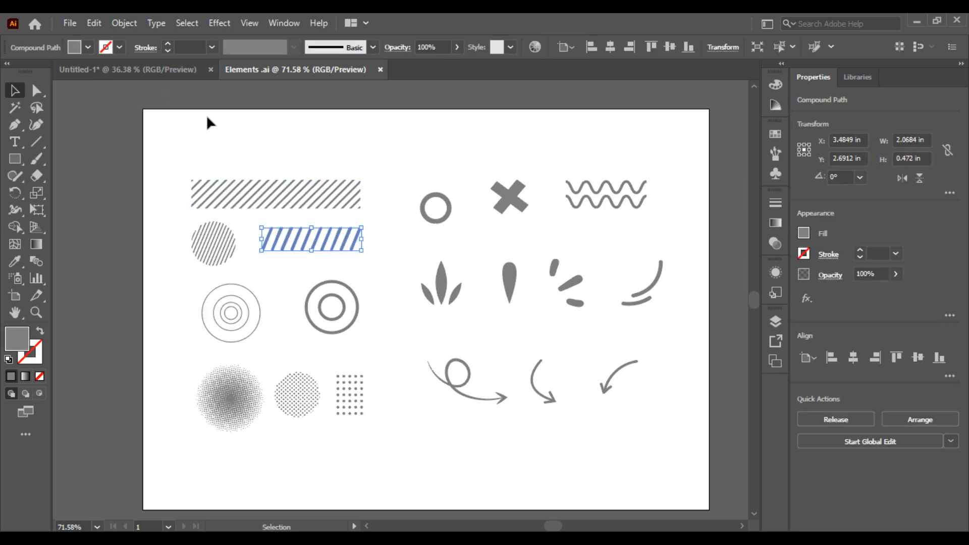
pyautogui.click(92, 24)
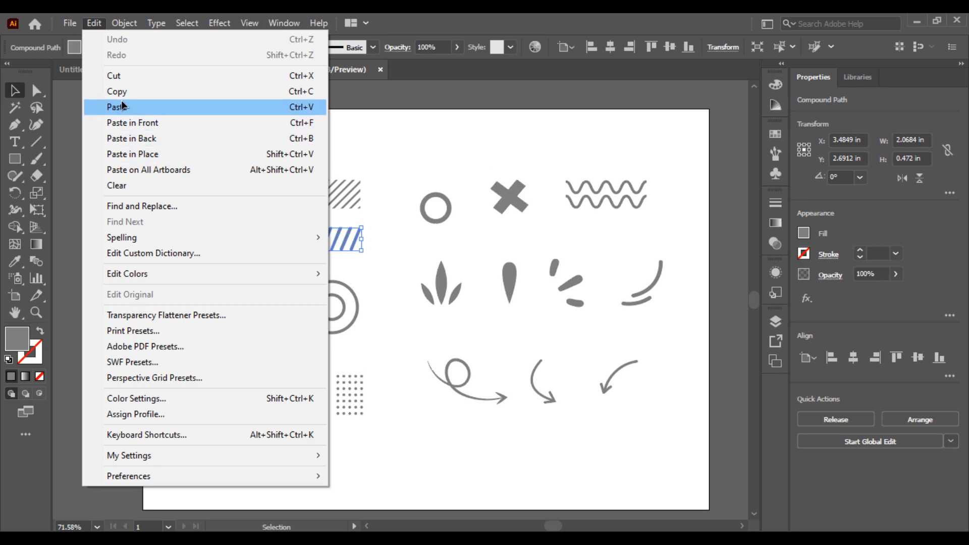
pyautogui.click(118, 91)
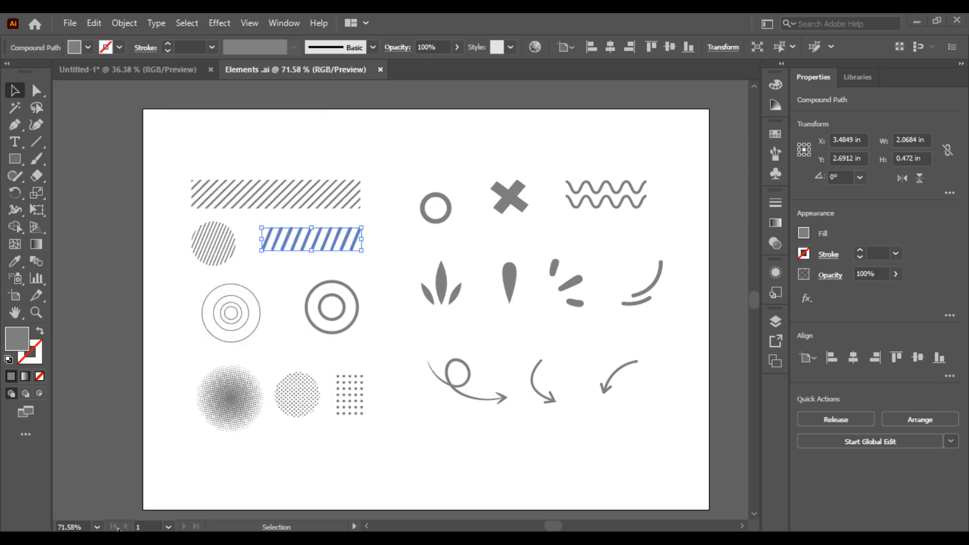
# Switch back to Photoshop and paste the stripes into the headphones post as a Shape Layer
pyautogui.hotkey('alt', 'Tab')
pyautogui.click(55, 21)
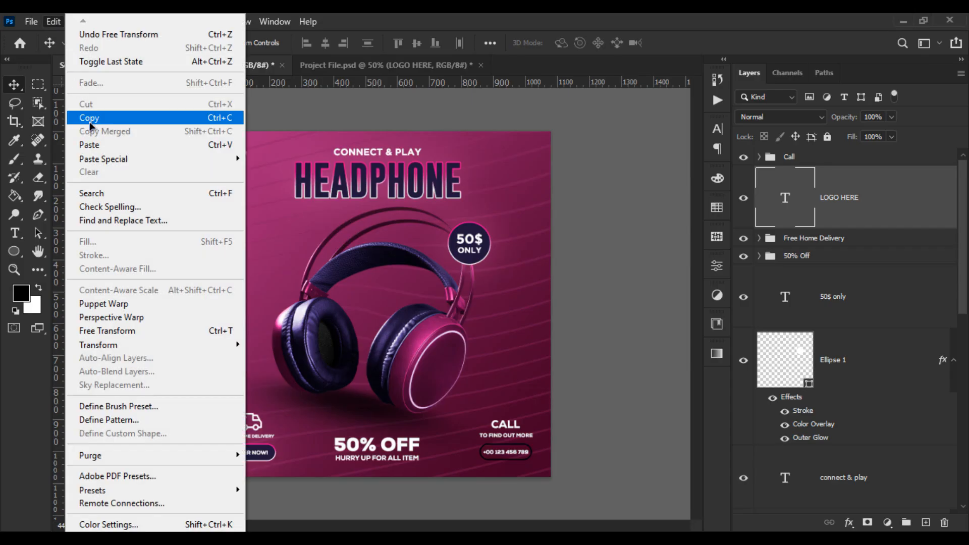
pyautogui.click(86, 144)
pyautogui.click(433, 217)
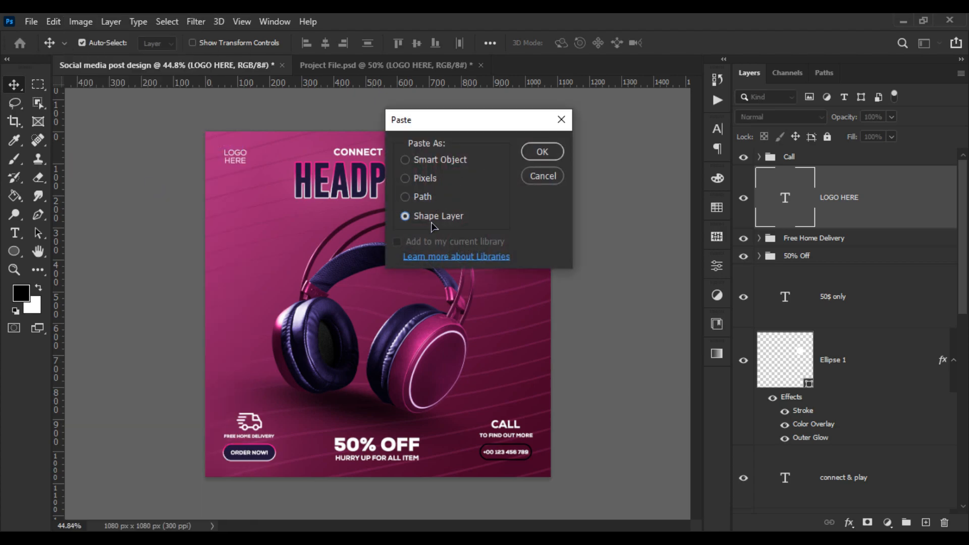
pyautogui.click(541, 153)
# Move the stripes layer above the Call group, and shrink and place the stripes left of the headband, below LOGO HERE
pyautogui.scroll(1, 380, 306)
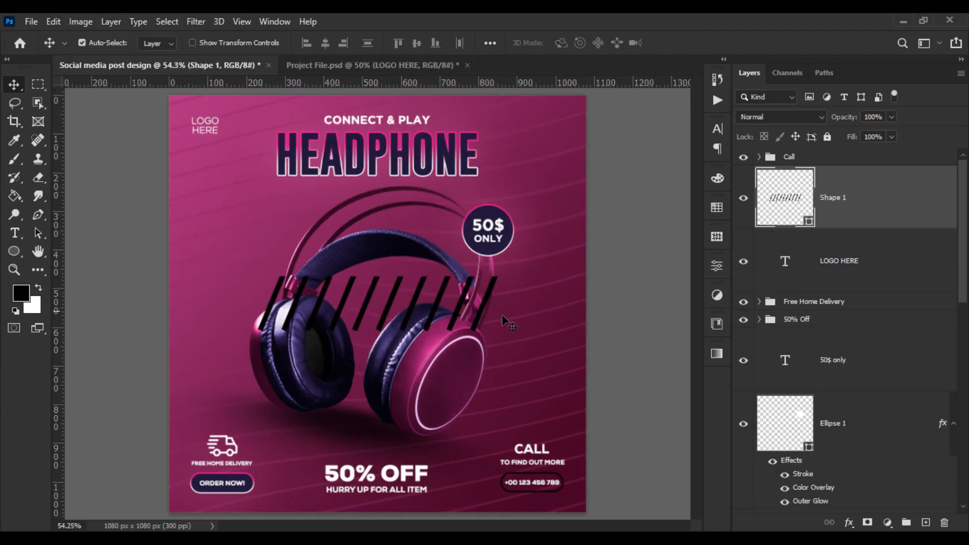
pyautogui.moveTo(848, 217); pyautogui.dragTo(751, 167)
pyautogui.hotkey('ctrl', 't')
pyautogui.moveTo(497, 302); pyautogui.dragTo(256, 199)
pyautogui.press('Return')
# Recolor the slanted stripes below LOGO HERE to white (ffffff)
pyautogui.doubleClick(785, 194)
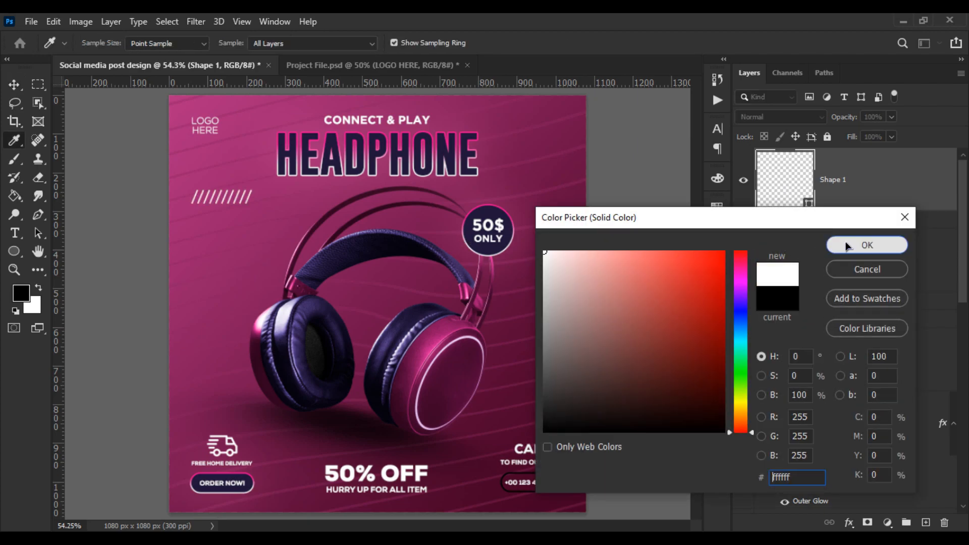
pyautogui.click(858, 245)
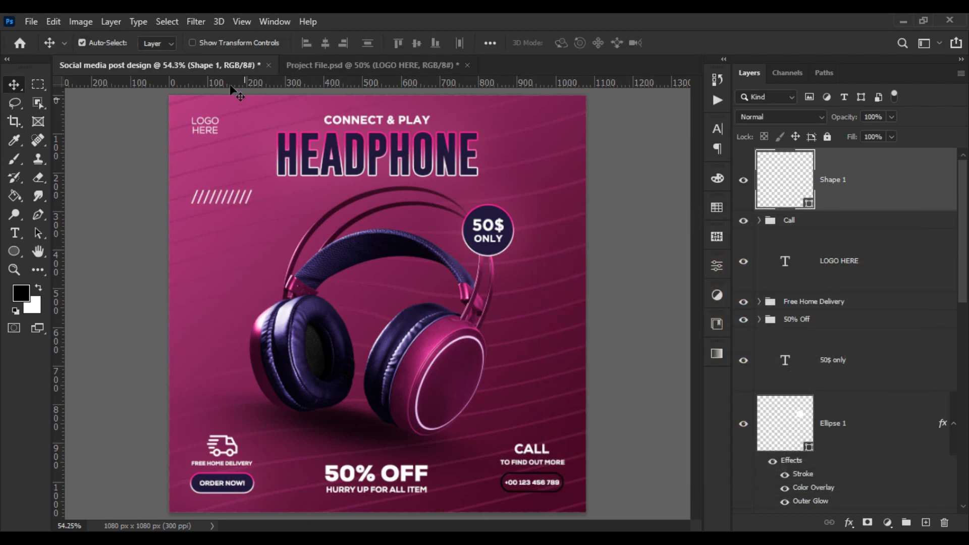
# Paste the white dot grid as a Shape Layer, scale it to about 46.6%, and place it right of the HEADPHONE title
pyautogui.click(53, 21)
pyautogui.click(86, 145)
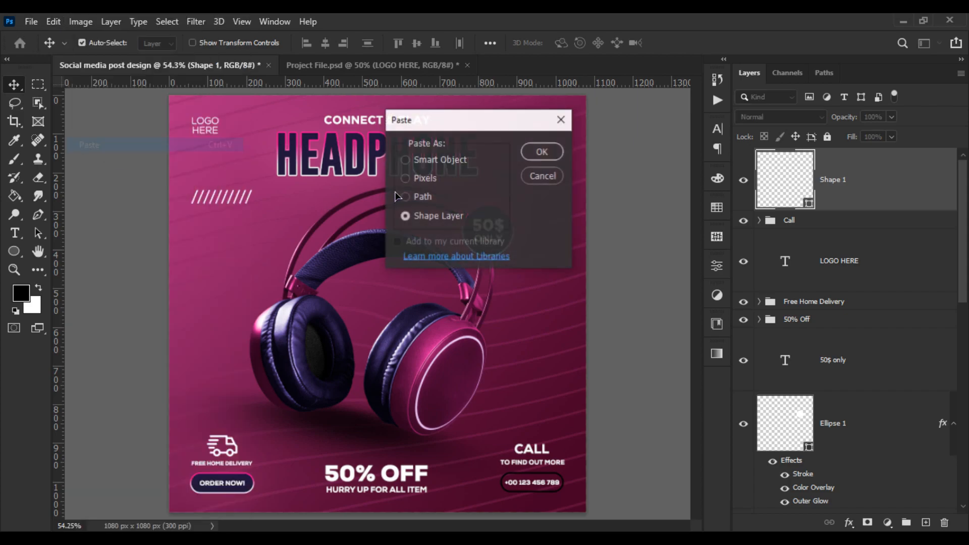
pyautogui.click(541, 152)
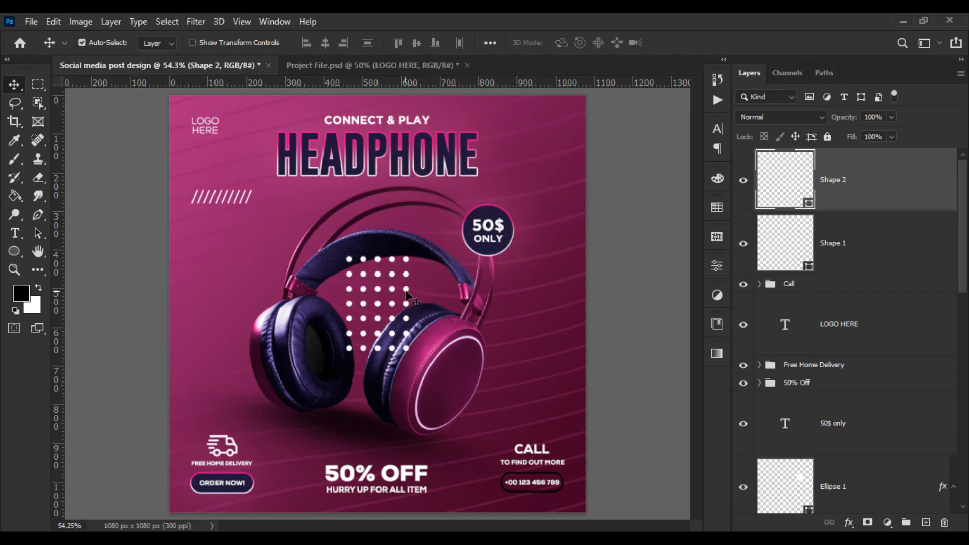
pyautogui.moveTo(410, 292); pyautogui.dragTo(562, 153)
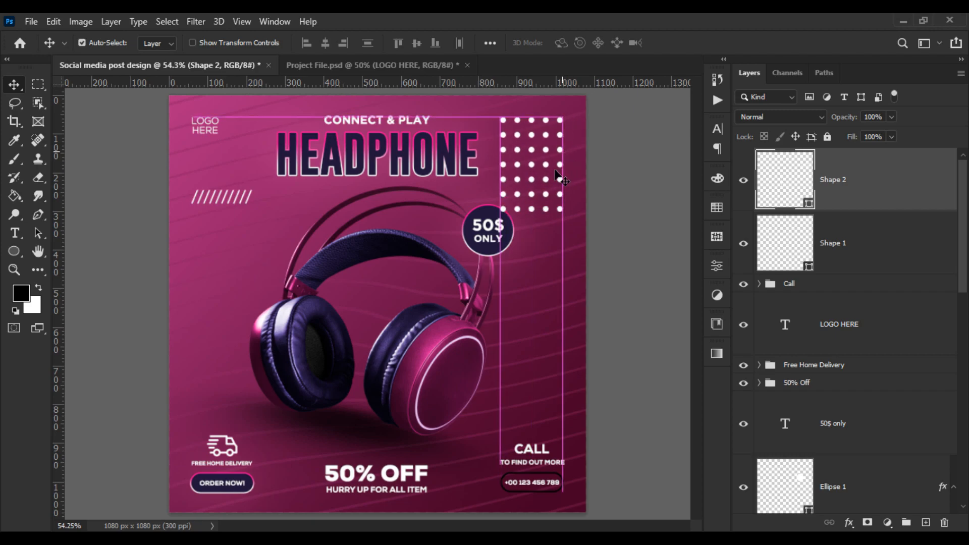
pyautogui.hotkey('ctrl', 't')
pyautogui.moveTo(562, 211); pyautogui.dragTo(553, 163)
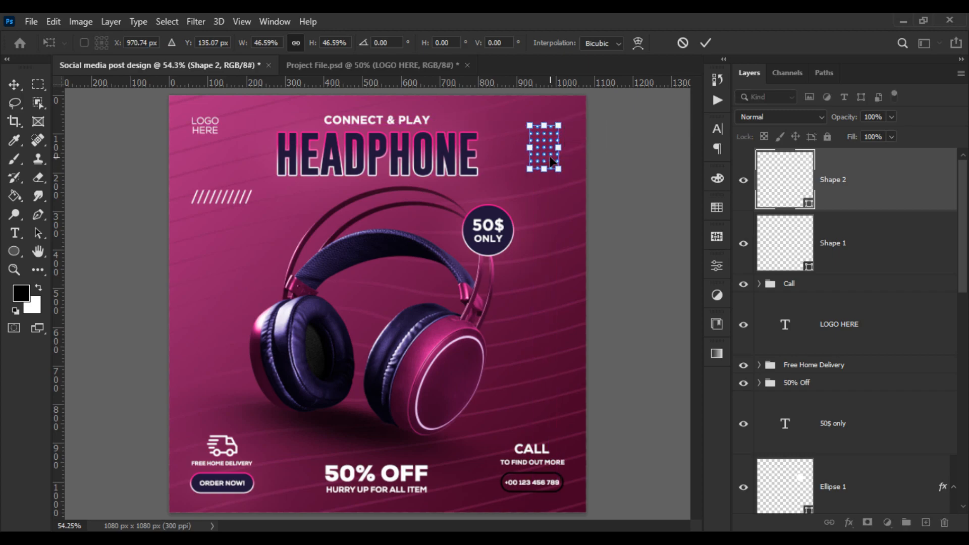
pyautogui.press('Return')
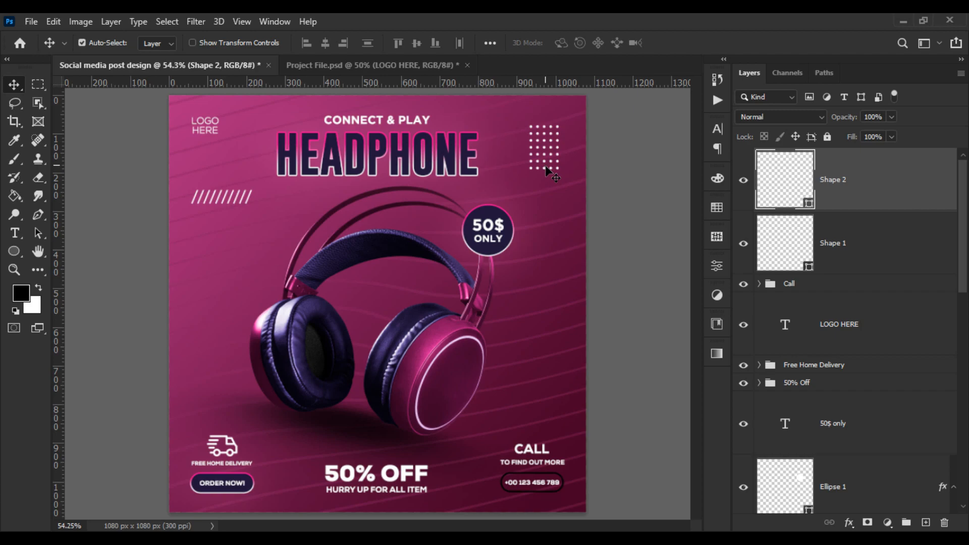
# Duplicate the dot grid, rotate the copy 90°, and place it across the post's left edge beside the left ear cup
pyautogui.moveTo(554, 173); pyautogui.dragTo(230, 382)
pyautogui.hotkey('ctrl', 't')
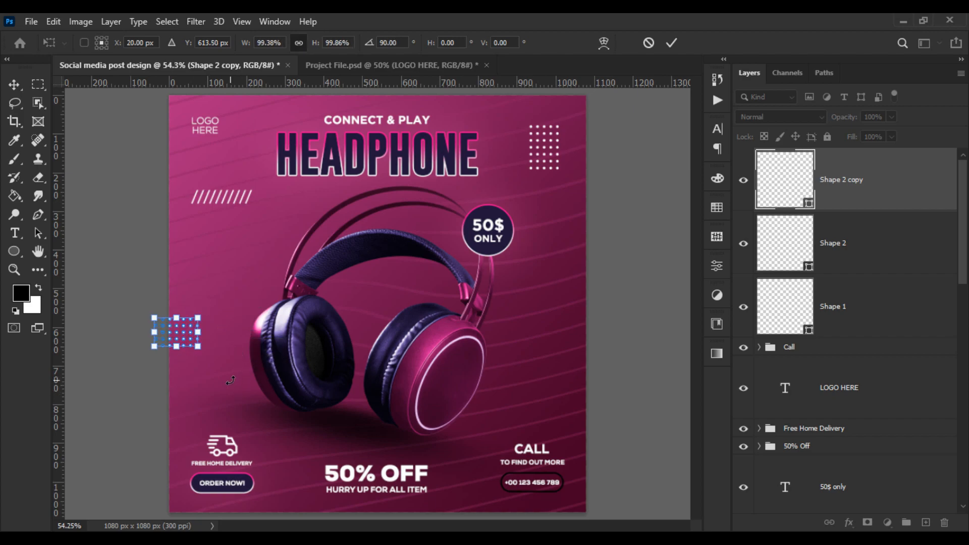
pyautogui.press('Return')
pyautogui.click(129, 336)
pyautogui.scroll(-3, 210, 357)
pyautogui.scroll(4, 298, 348)
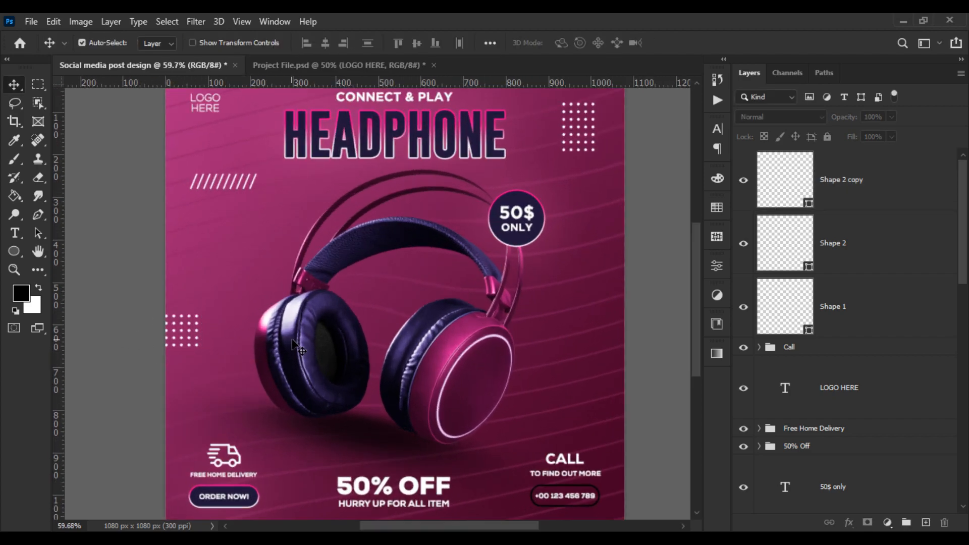
pyautogui.scroll(-1, 298, 349)
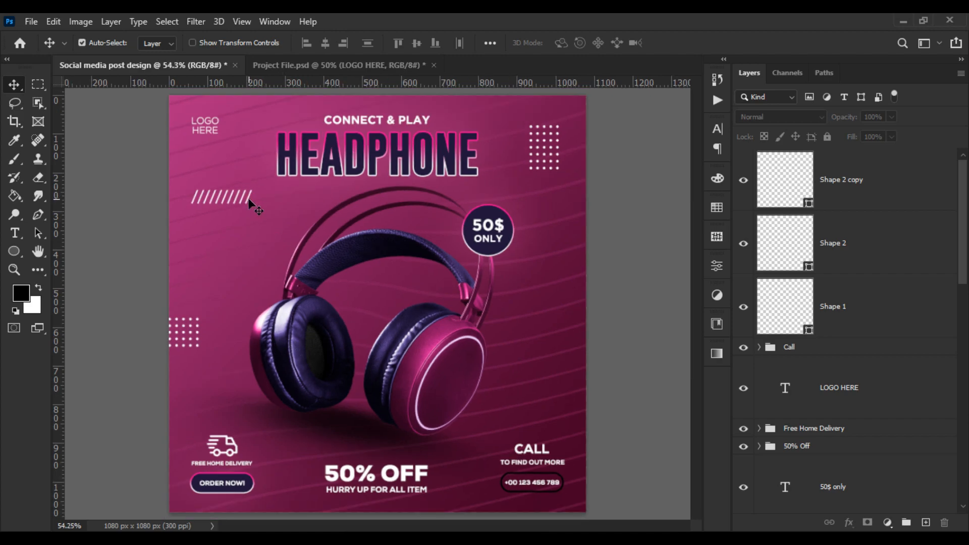
# Duplicate the stripes layer as Shape 1 copy, rotate it 90°, shrink it, and place it near the post's right edge below the price badge
pyautogui.click(865, 310)
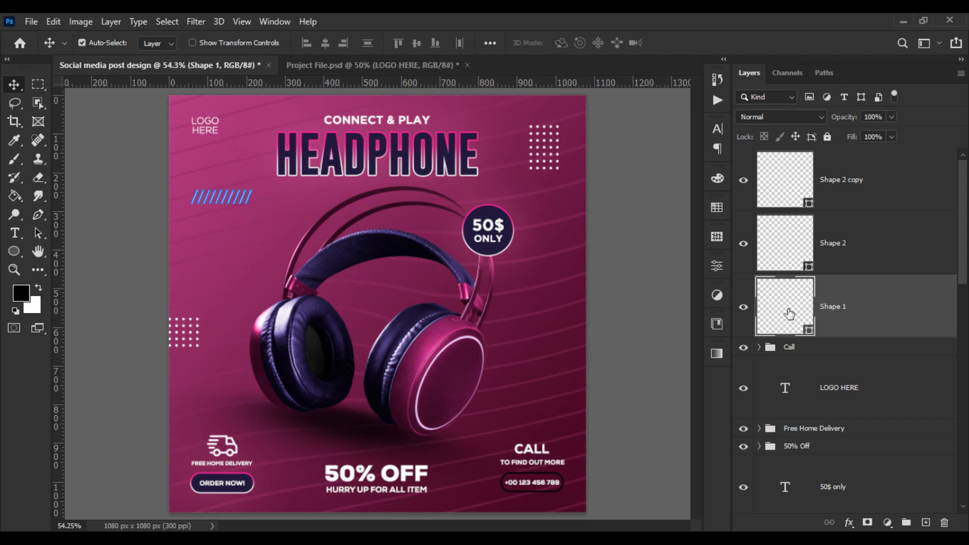
pyautogui.rightClick(857, 323)
pyautogui.click(720, 91)
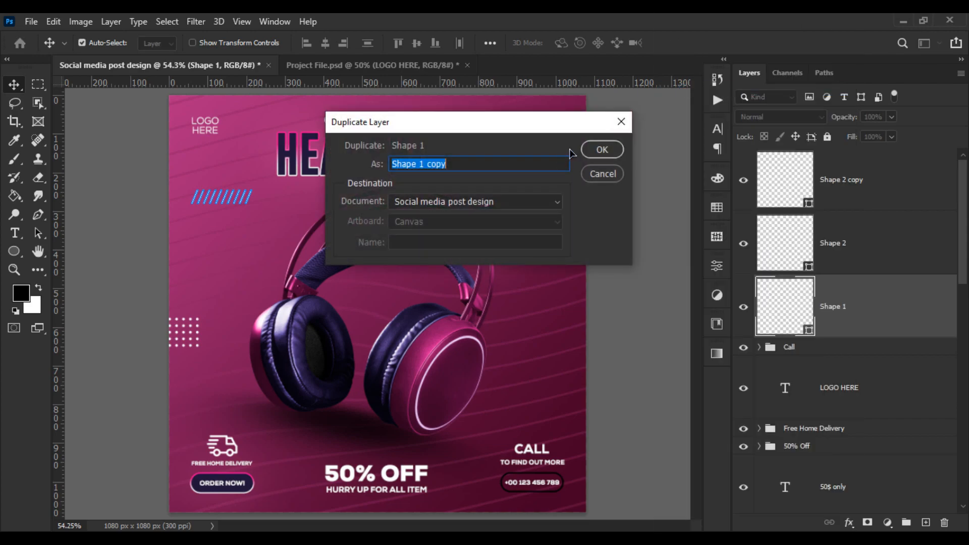
pyautogui.click(603, 149)
pyautogui.hotkey('ctrl', 't')
pyautogui.moveTo(236, 204); pyautogui.dragTo(580, 382)
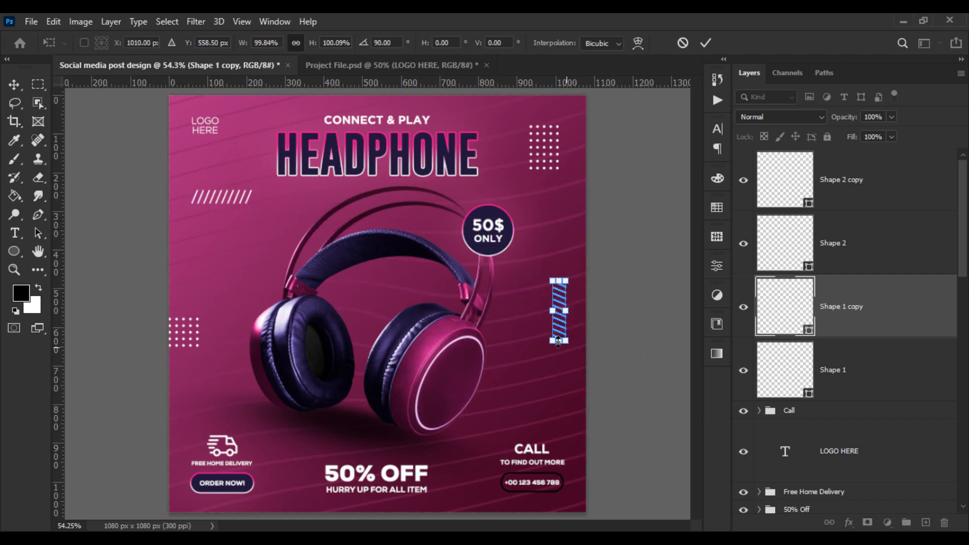
pyautogui.moveTo(562, 339); pyautogui.dragTo(563, 325)
pyautogui.press('Return')
pyautogui.click(622, 316)
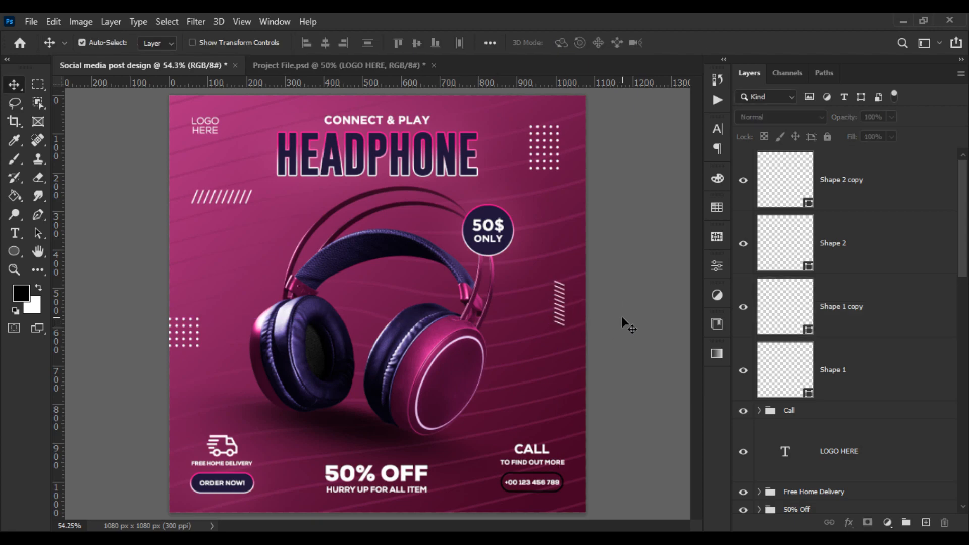
# Paste the copied ring element into the headphones post as a Shape Layer
pyautogui.scroll(-2, 438, 277)
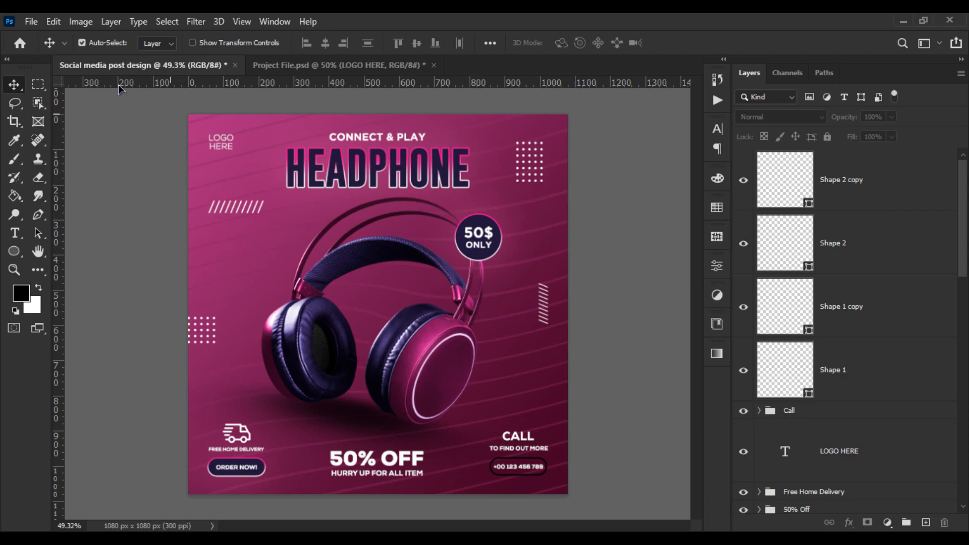
pyautogui.click(71, 25)
pyautogui.moveTo(53, 21)
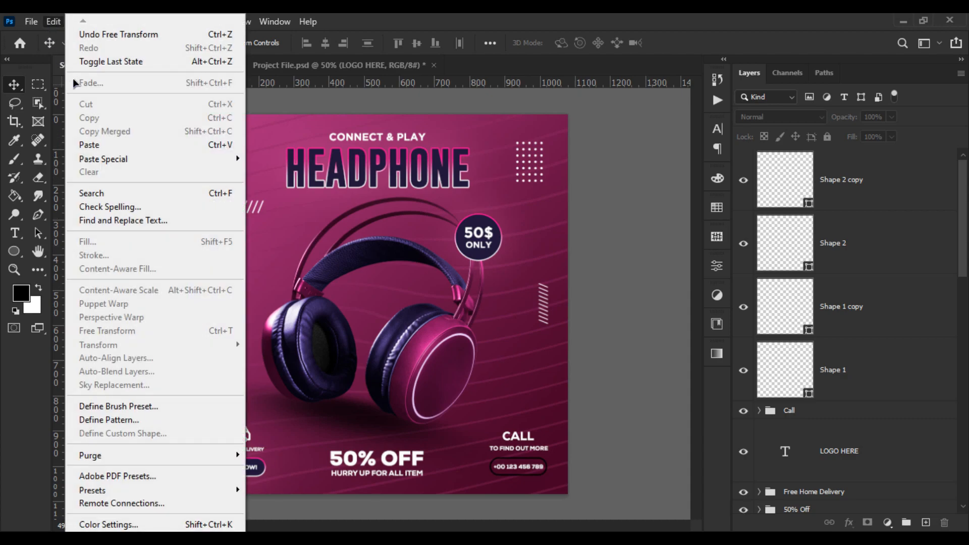
pyautogui.click(100, 144)
pyautogui.press('Return')
pyautogui.scroll(2, 302, 261)
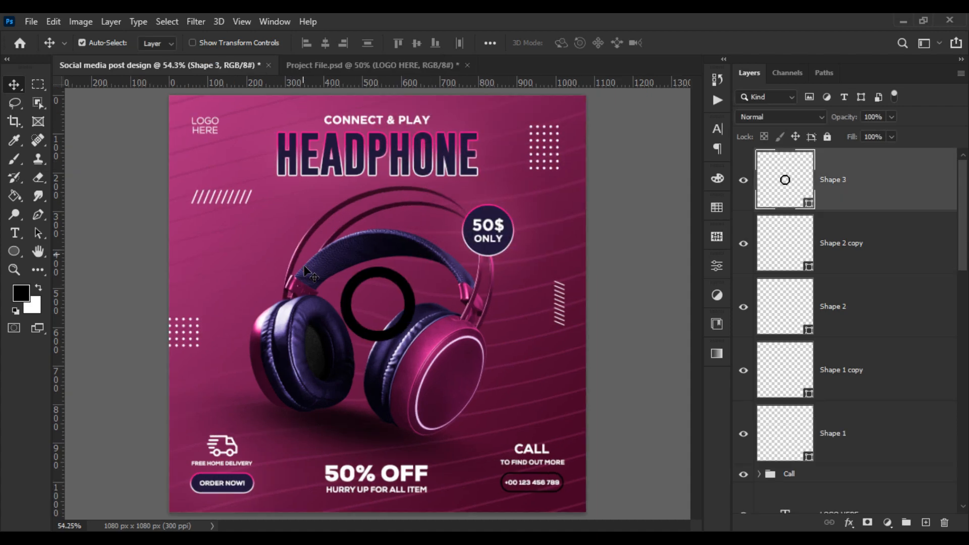
# Shrink the ring and place it left of the headband, between the stripes and the left dot grid
pyautogui.scroll(3, 301, 261)
pyautogui.moveTo(354, 283); pyautogui.dragTo(183, 236)
pyautogui.hotkey('ctrl', 't')
pyautogui.moveTo(265, 227); pyautogui.dragTo(221, 250)
pyautogui.press('Return')
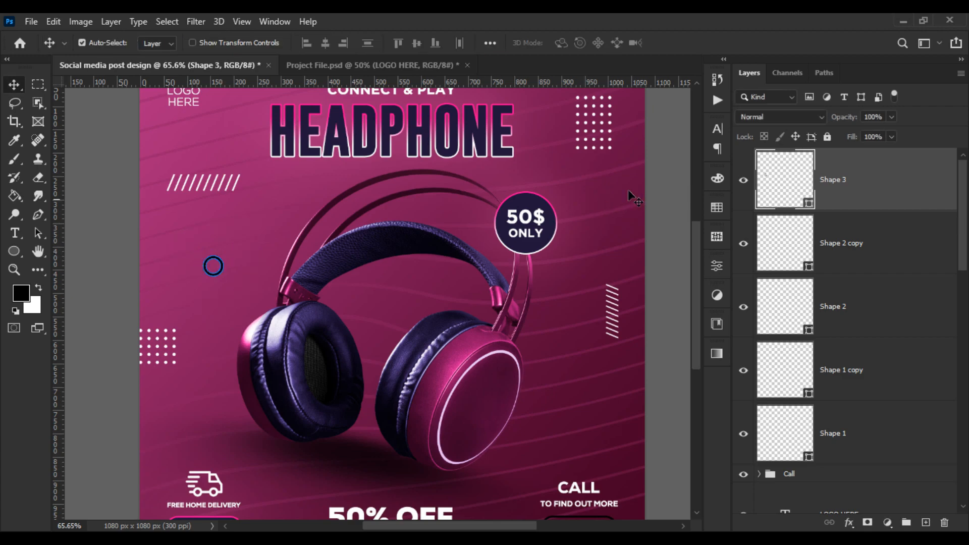
# Recolor the small ring left of the headband to white (ffffff)
pyautogui.doubleClick(768, 182)
pyautogui.moveTo(593, 252); pyautogui.dragTo(487, 233)
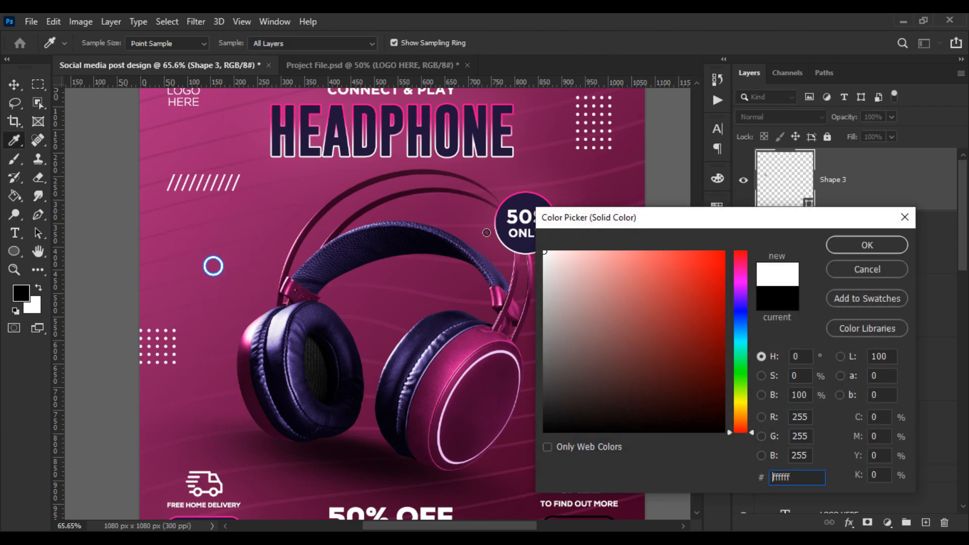
pyautogui.click(834, 247)
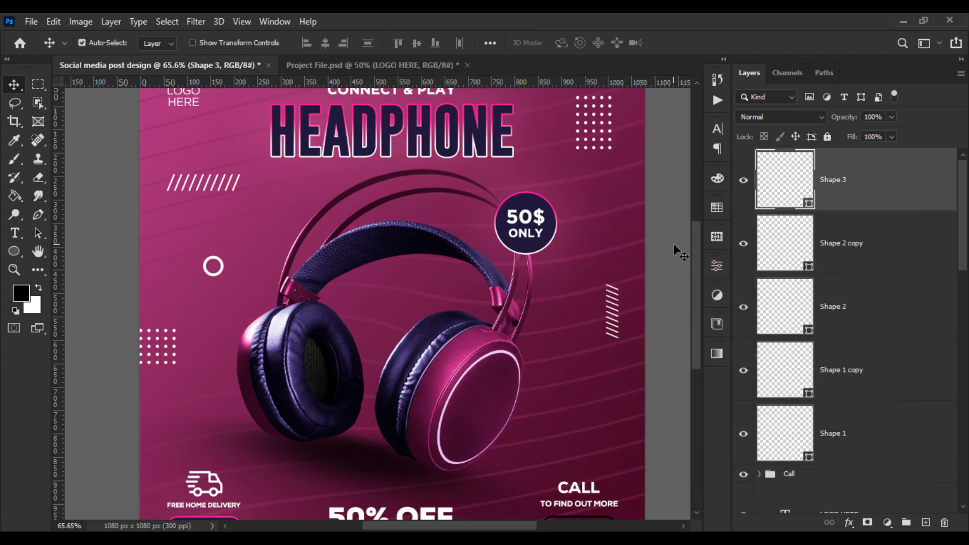
pyautogui.click(673, 243)
# Duplicate the white ring, scale the copy to about 54.9%, and place it right of the right ear cup, above CALL
pyautogui.moveTo(218, 277); pyautogui.dragTo(565, 399)
pyautogui.hotkey('ctrl', 't')
pyautogui.scroll(2, 614, 418)
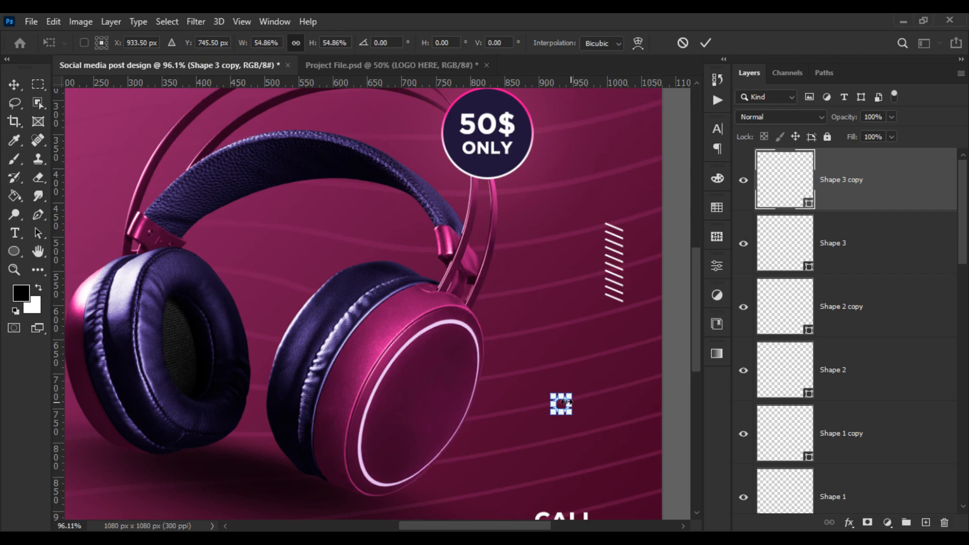
pyautogui.press('Return')
pyautogui.scroll(-2, 600, 411)
pyautogui.scroll(-2, 596, 405)
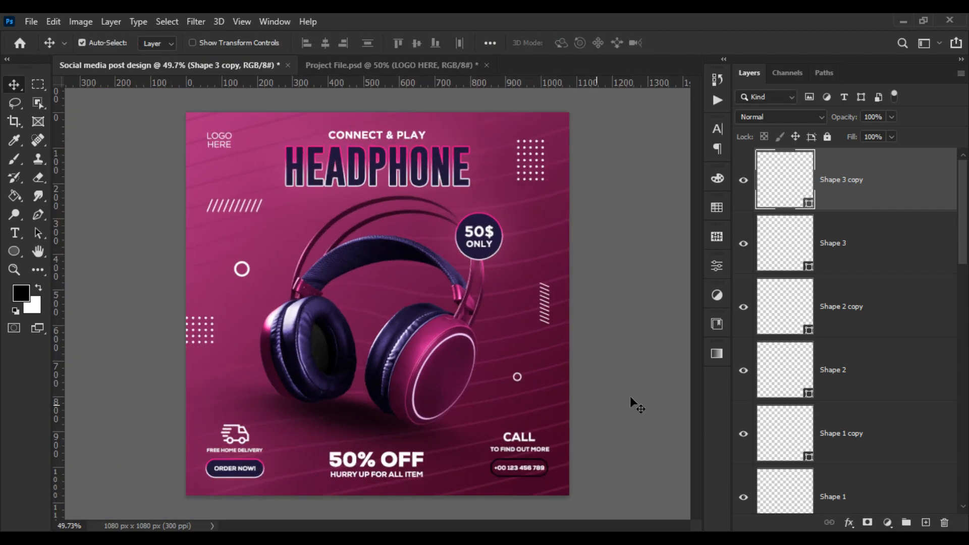
# Group all the decorative stripe, dot and ring layers as Shape and set the group's opacity to 30%
pyautogui.scroll(-2, 881, 343)
pyautogui.keyDown('shift'); pyautogui.click(887, 350); pyautogui.keyUp('shift')
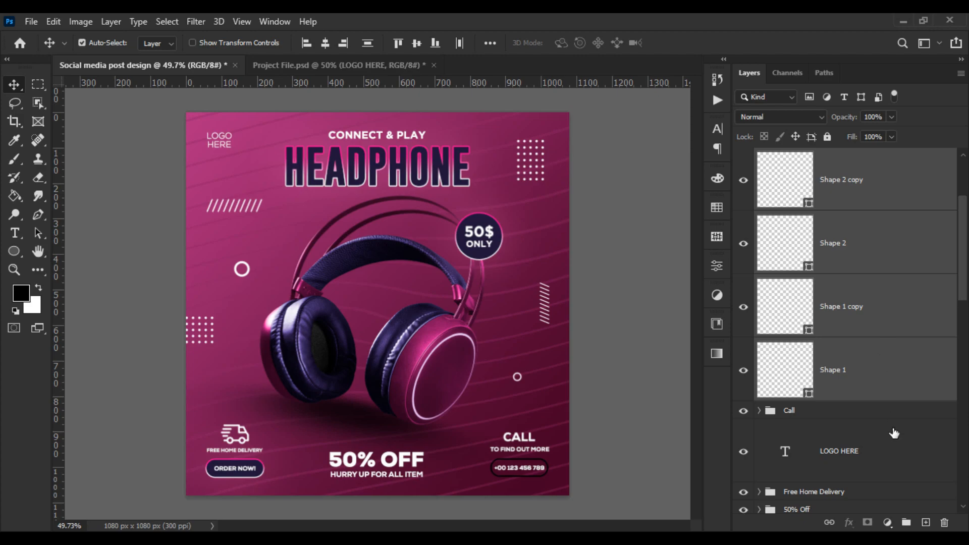
pyautogui.click(906, 523)
pyautogui.doubleClick(798, 158)
pyautogui.write('S')
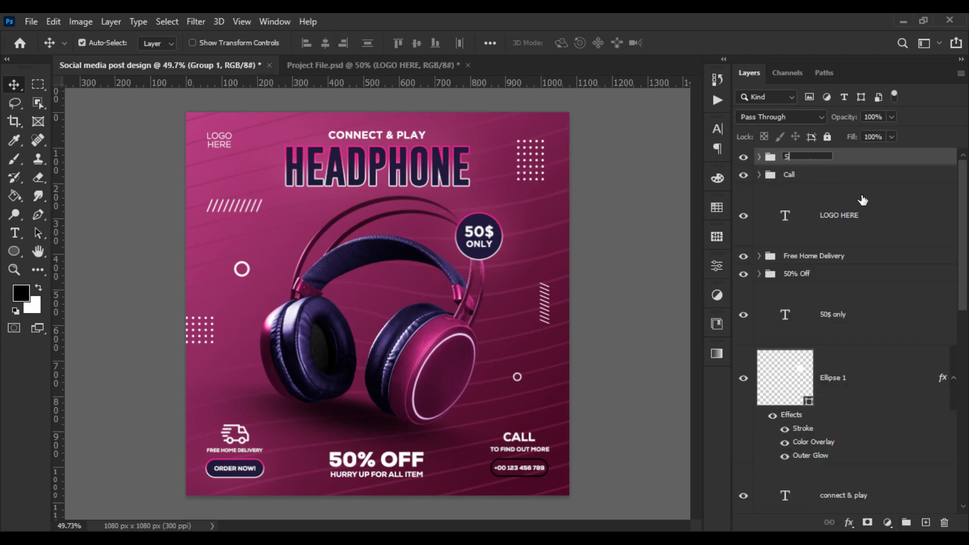
pyautogui.write('hape')
pyautogui.press('Return')
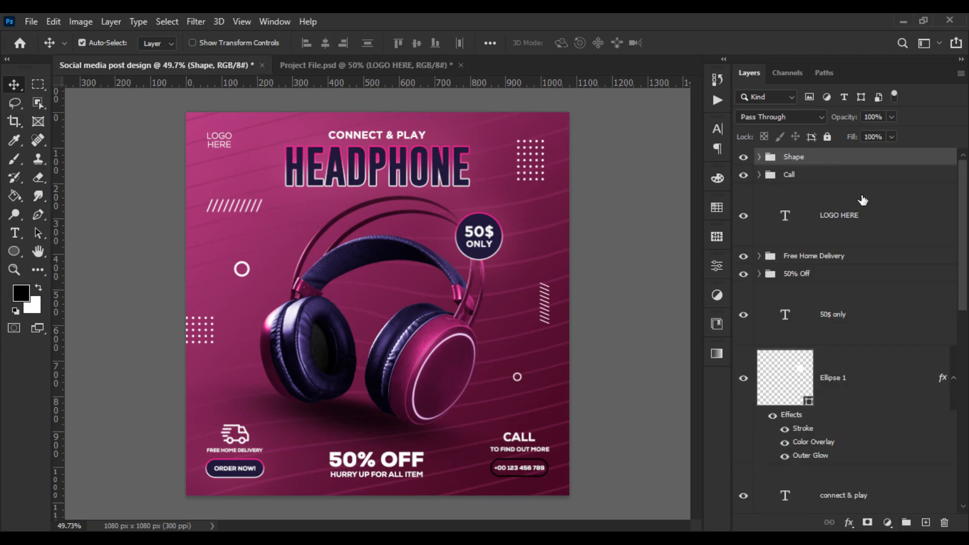
pyautogui.click(891, 117)
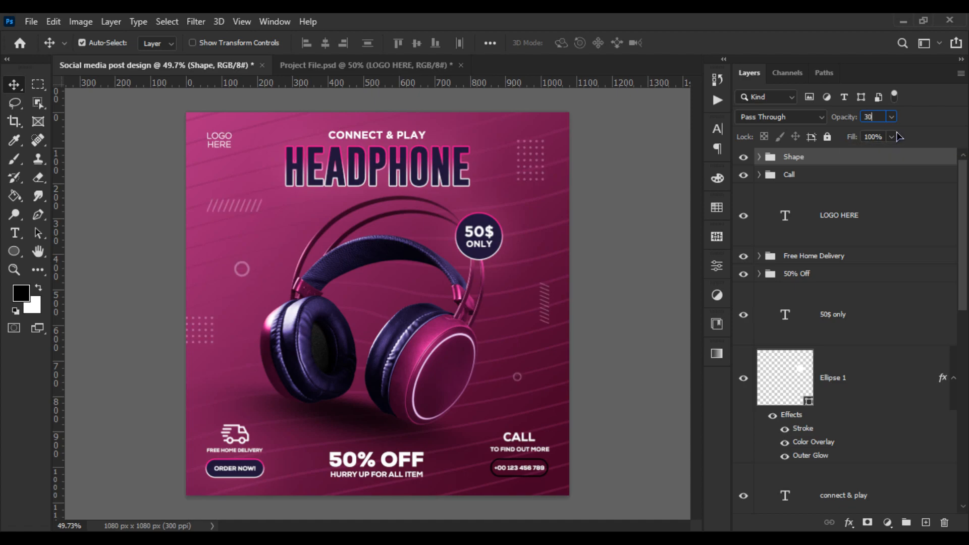
pyautogui.click(772, 178)
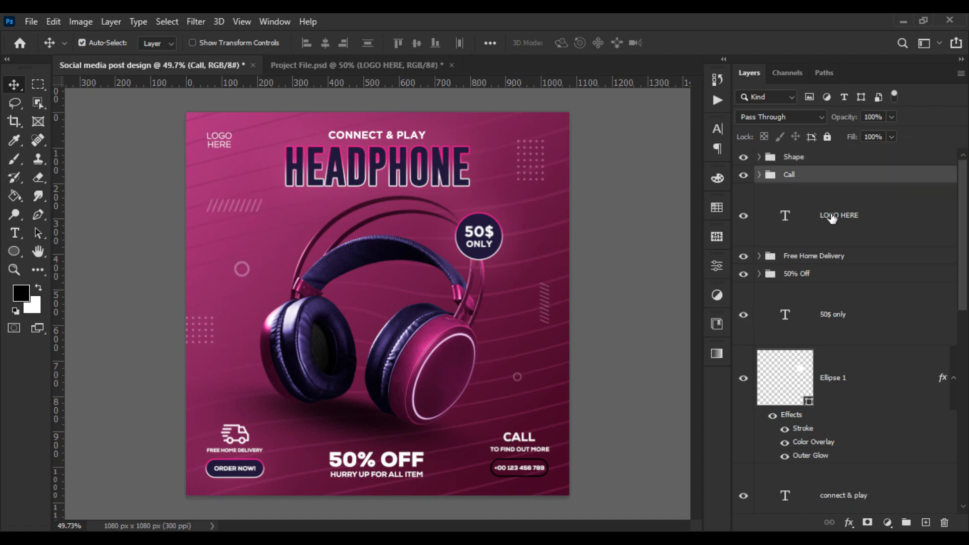
# Move the LOGO HERE text layer below the 50% Off group and put it into a new group named LOGO
pyautogui.click(840, 231)
pyautogui.moveTo(853, 235); pyautogui.dragTo(862, 318)
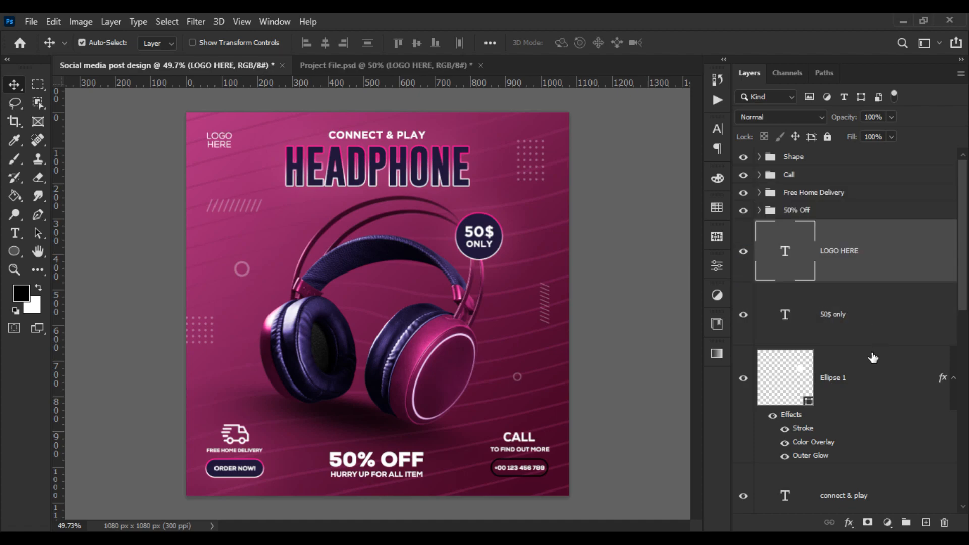
pyautogui.click(907, 522)
pyautogui.doubleClick(797, 228)
pyautogui.write('LOGO')
pyautogui.press('Return')
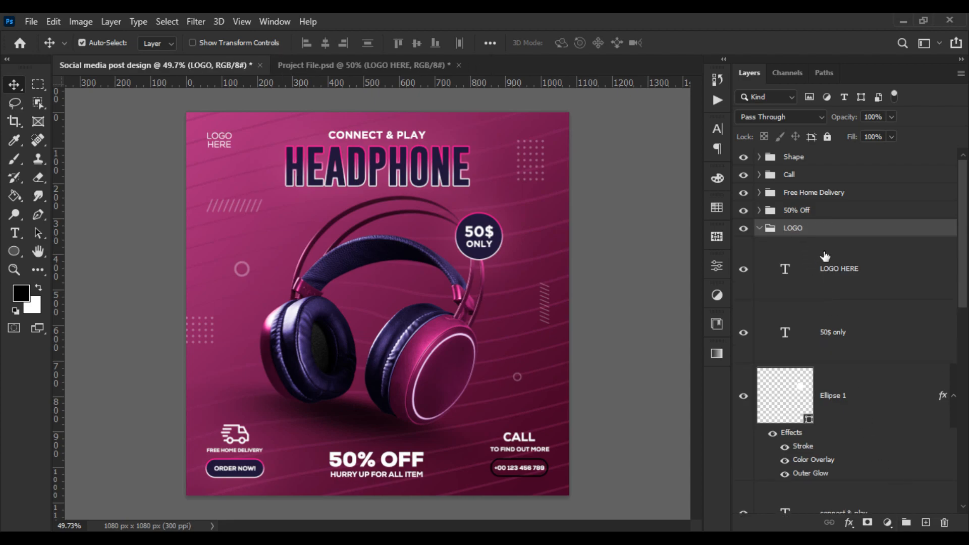
pyautogui.click(847, 281)
pyautogui.moveTo(835, 288); pyautogui.dragTo(805, 241)
pyautogui.click(761, 230)
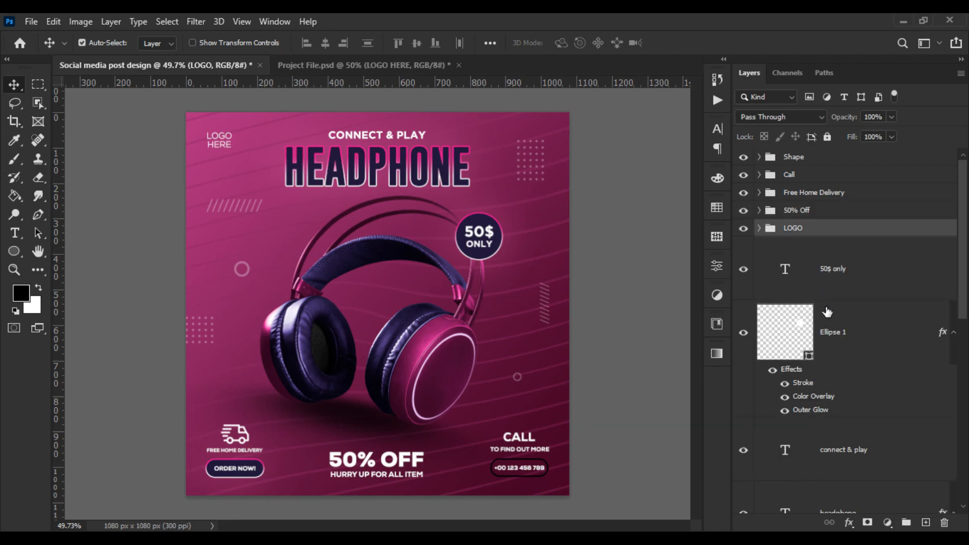
# Group the 50$ only text layer with Ellipse 1 and name the group 50$ Only
pyautogui.click(821, 275)
pyautogui.scroll(-1, 863, 332)
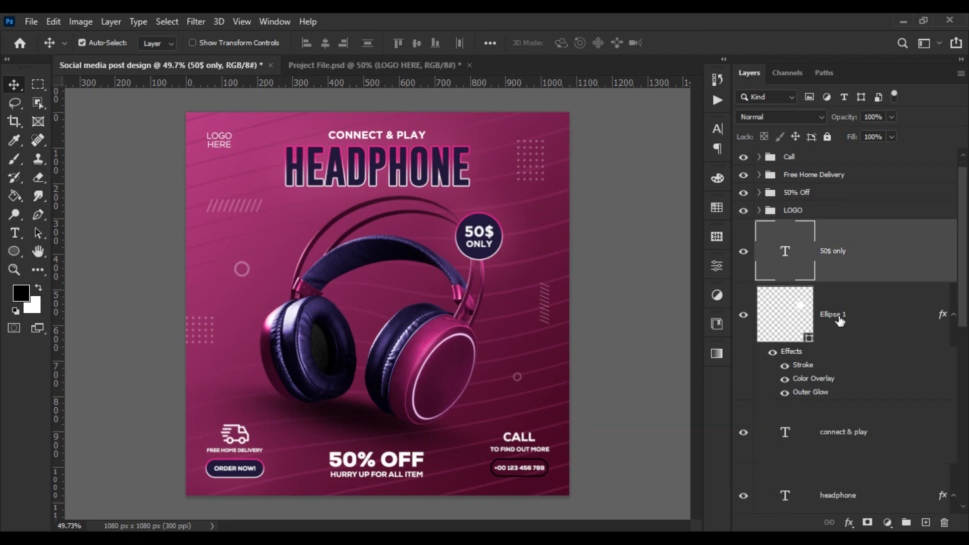
pyautogui.keyDown('shift'); pyautogui.click(838, 318); pyautogui.keyUp('shift')
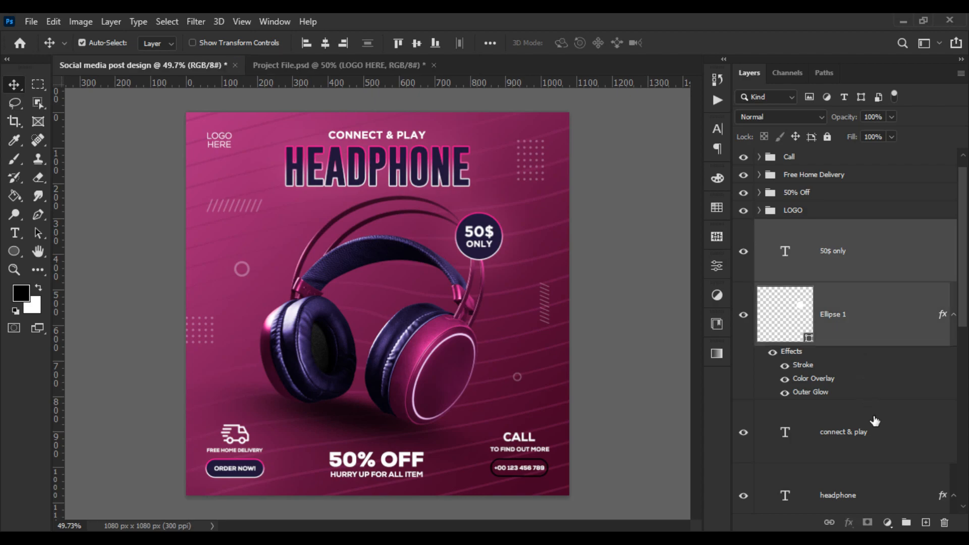
pyautogui.click(906, 522)
pyautogui.doubleClick(802, 228)
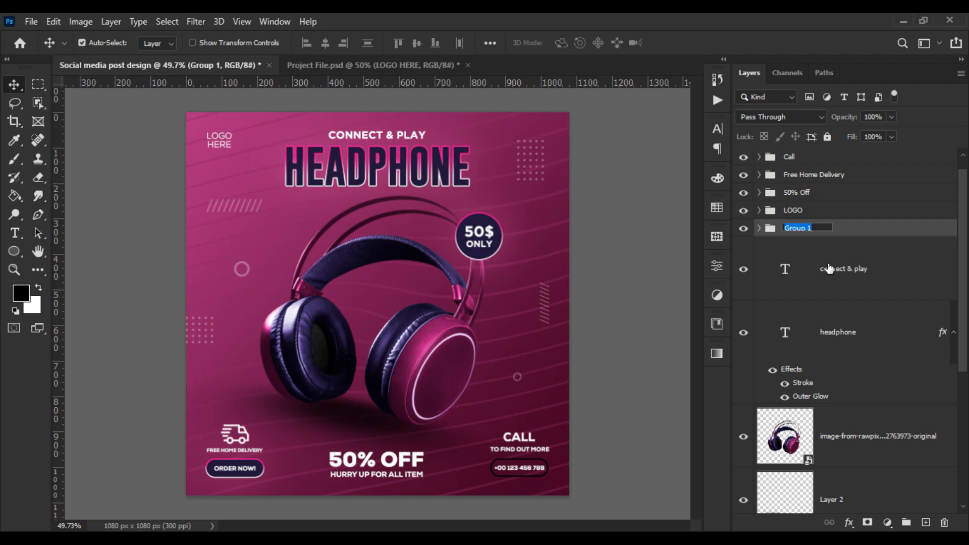
pyautogui.write('50')
pyautogui.write('#')
pyautogui.press('BackSpace')
pyautogui.write('$ on')
pyautogui.press('BackSpace')
pyautogui.press('BackSpace')
pyautogui.write('Only')
pyautogui.press('Return')
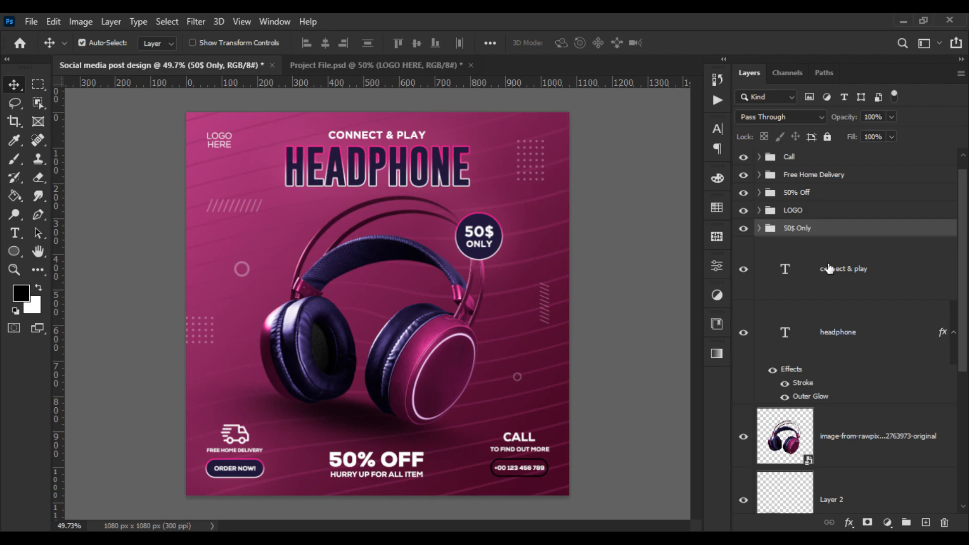
# Group the connect & play and headphone text layers and name the group Main Text
pyautogui.click(830, 269)
pyautogui.keyDown('shift'); pyautogui.click(856, 328); pyautogui.keyUp('shift')
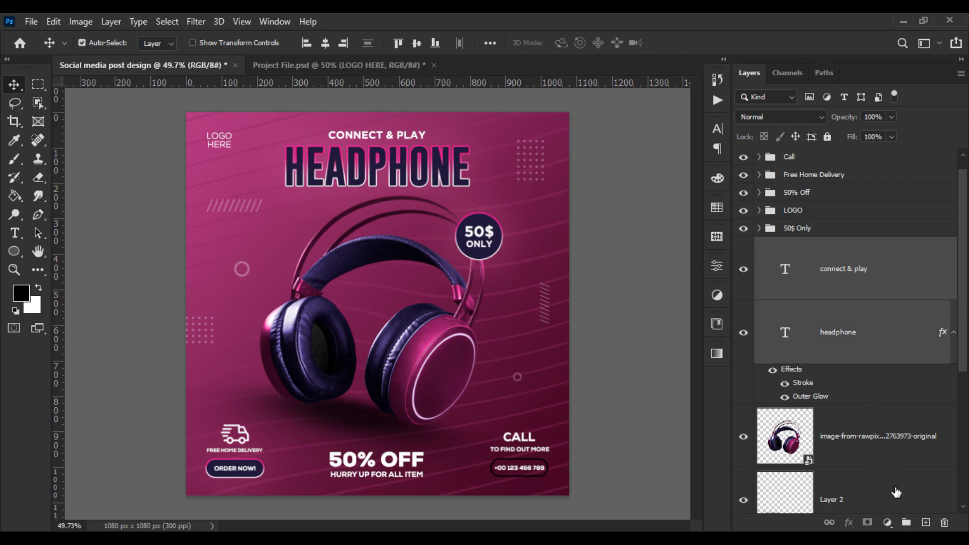
pyautogui.click(906, 523)
pyautogui.doubleClick(795, 245)
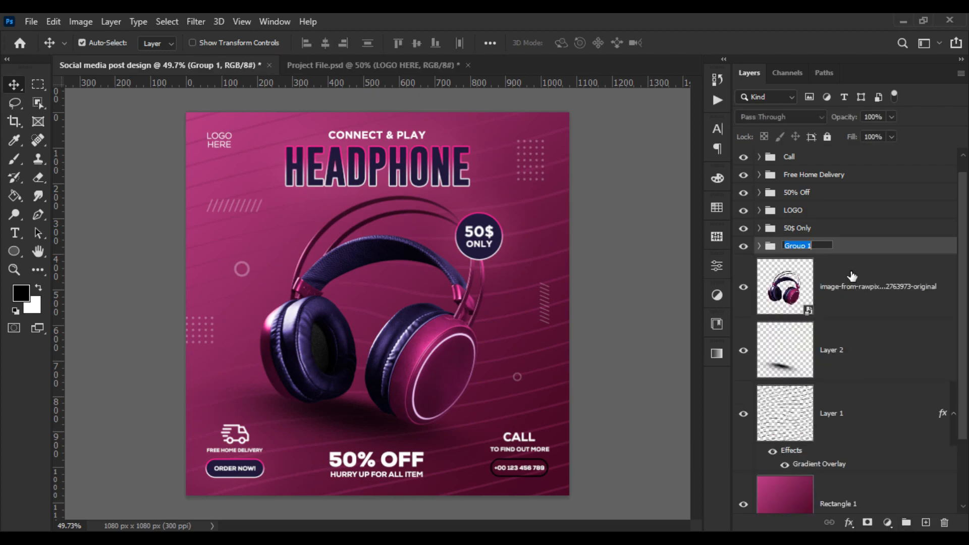
pyautogui.write('Main Text')
pyautogui.press('Return')
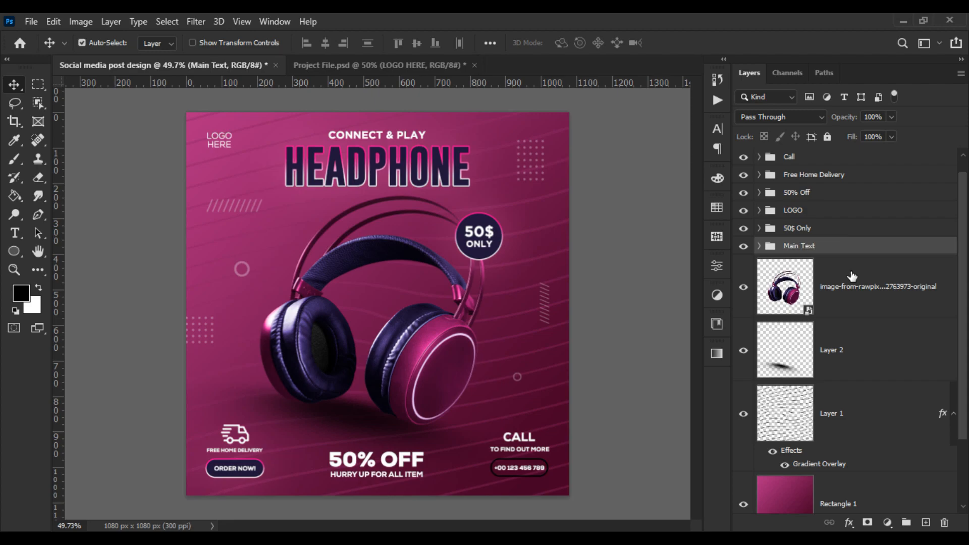
# Group the headphones image, Layer 2, Layer 1 and Rectangle 1 layers and name the group Design
pyautogui.click(852, 276)
pyautogui.scroll(-2, 878, 298)
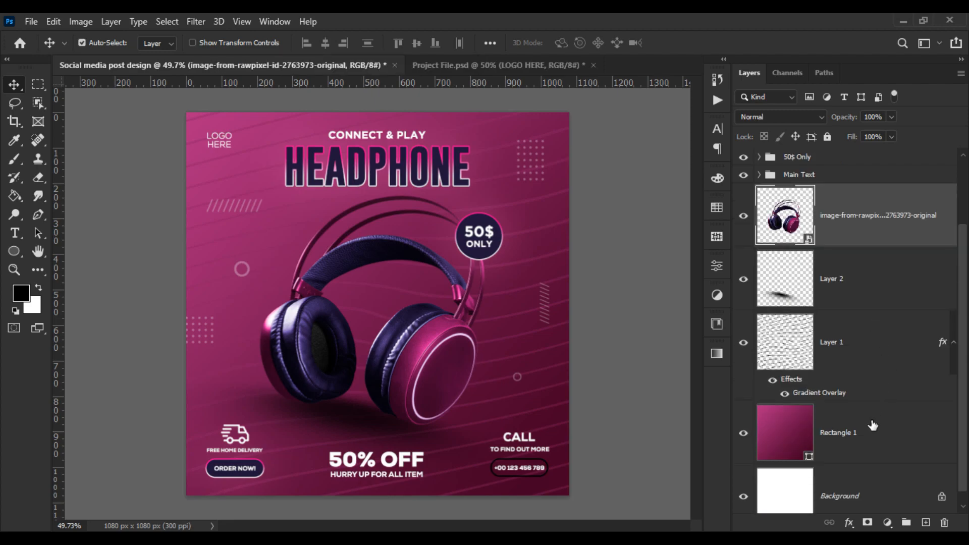
pyautogui.keyDown('shift'); pyautogui.click(874, 430); pyautogui.keyUp('shift')
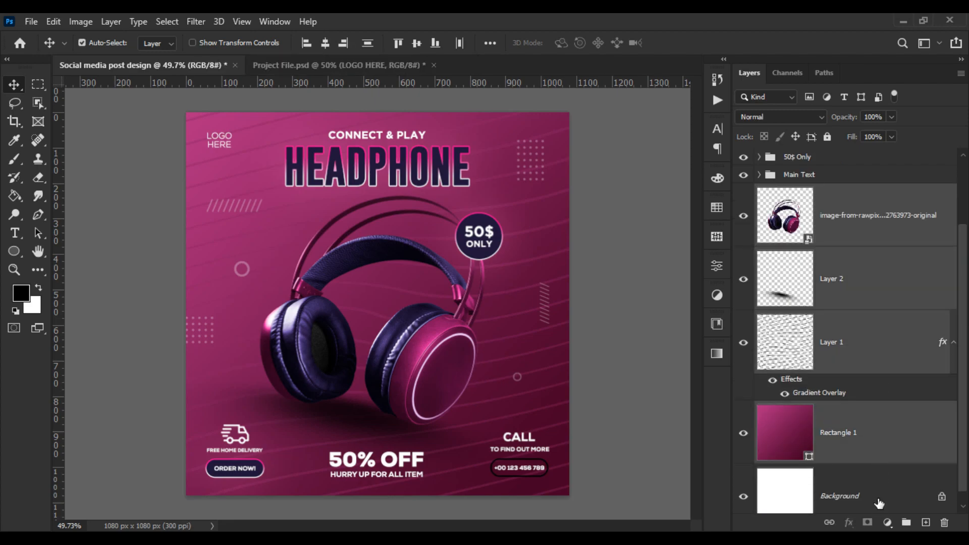
pyautogui.click(905, 522)
pyautogui.doubleClick(793, 282)
pyautogui.write('Des')
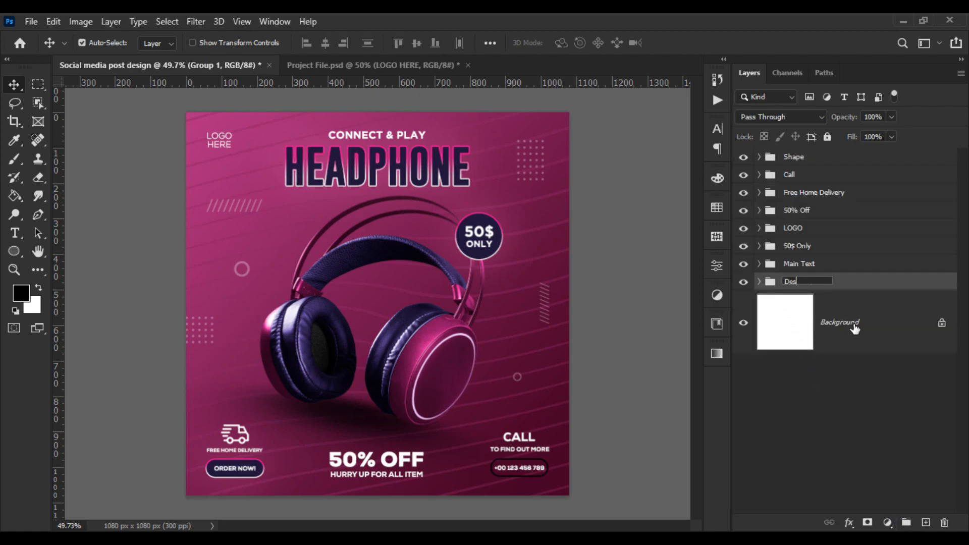
pyautogui.write('ign')
pyautogui.press('Return')
# Delete the white Background layer
pyautogui.click(854, 328)
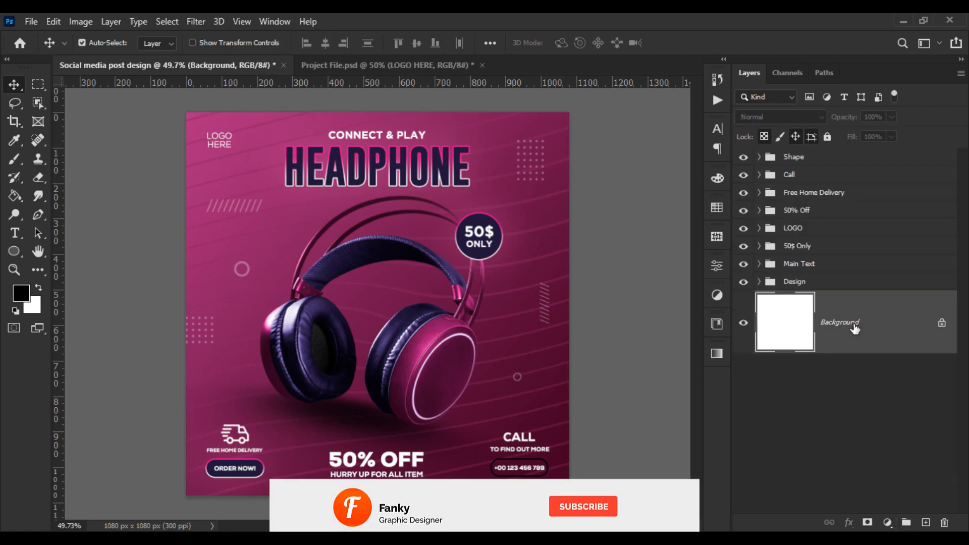
pyautogui.press('Delete')
pyautogui.click(582, 313)
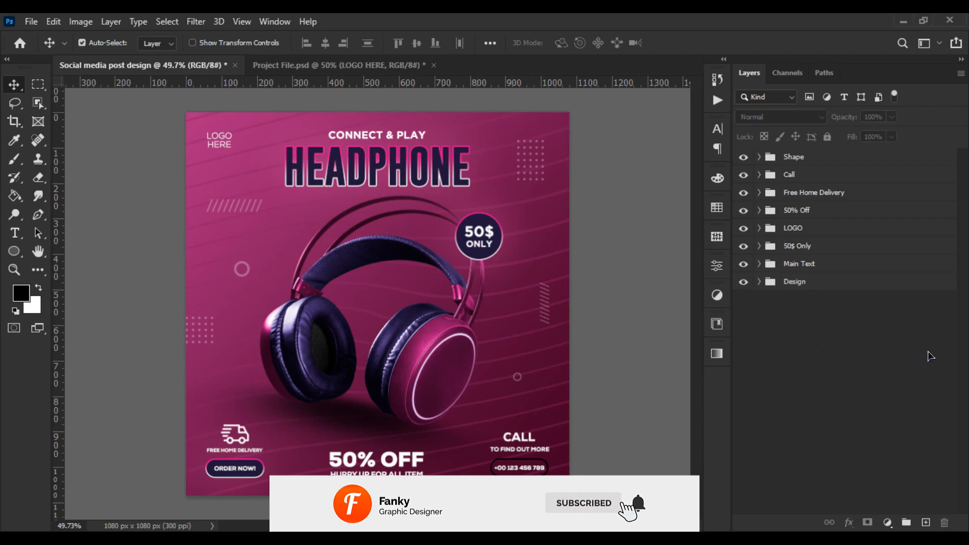
pyautogui.scroll(-1, 600, 306)
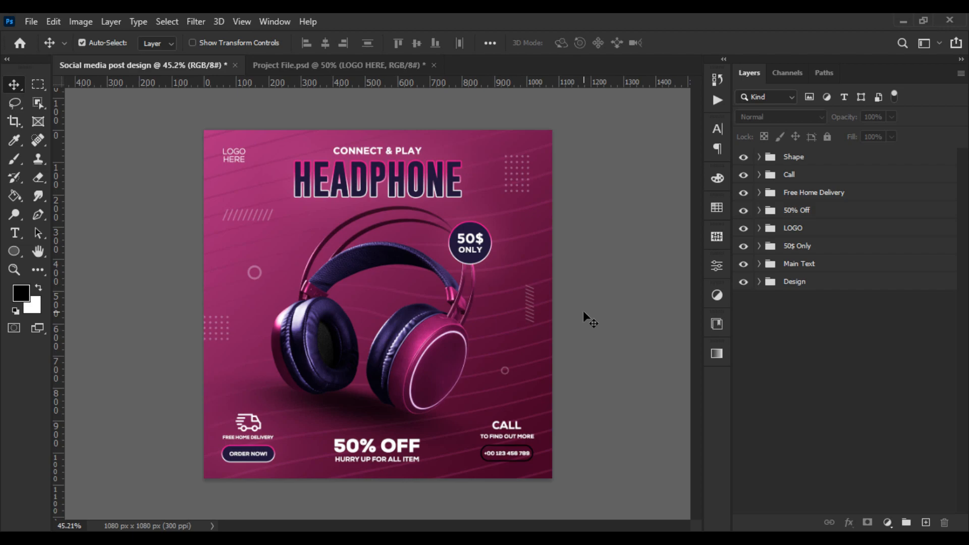
pyautogui.scroll(-2, 584, 313)
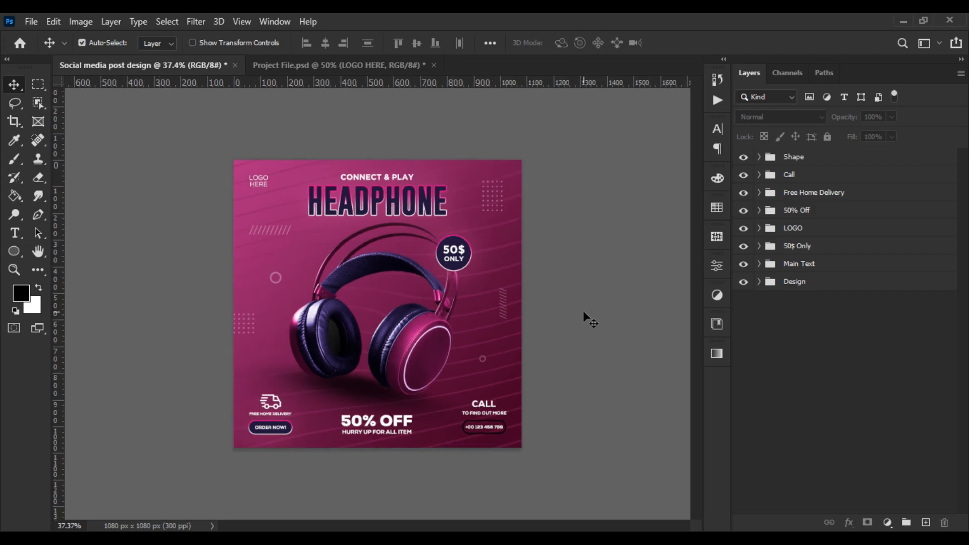
pyautogui.scroll(2, 584, 313)
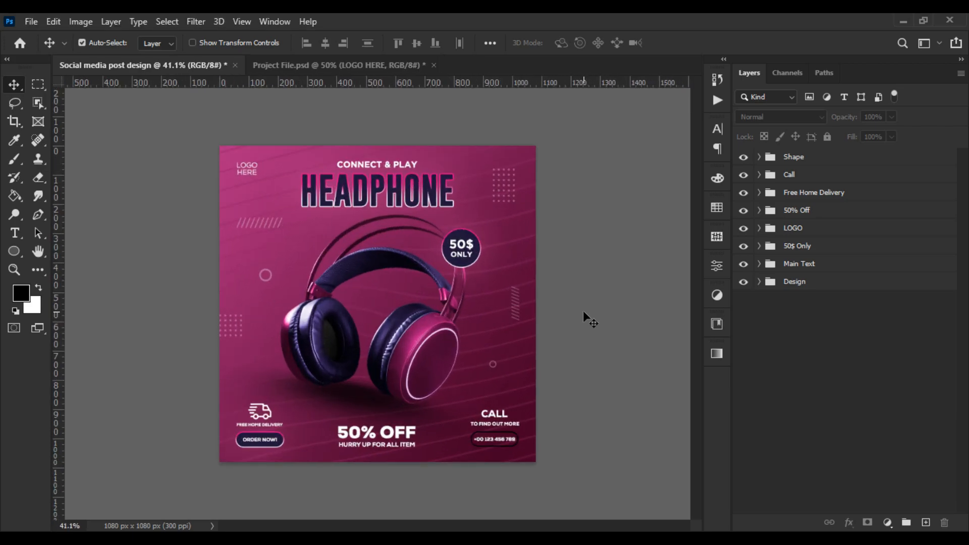